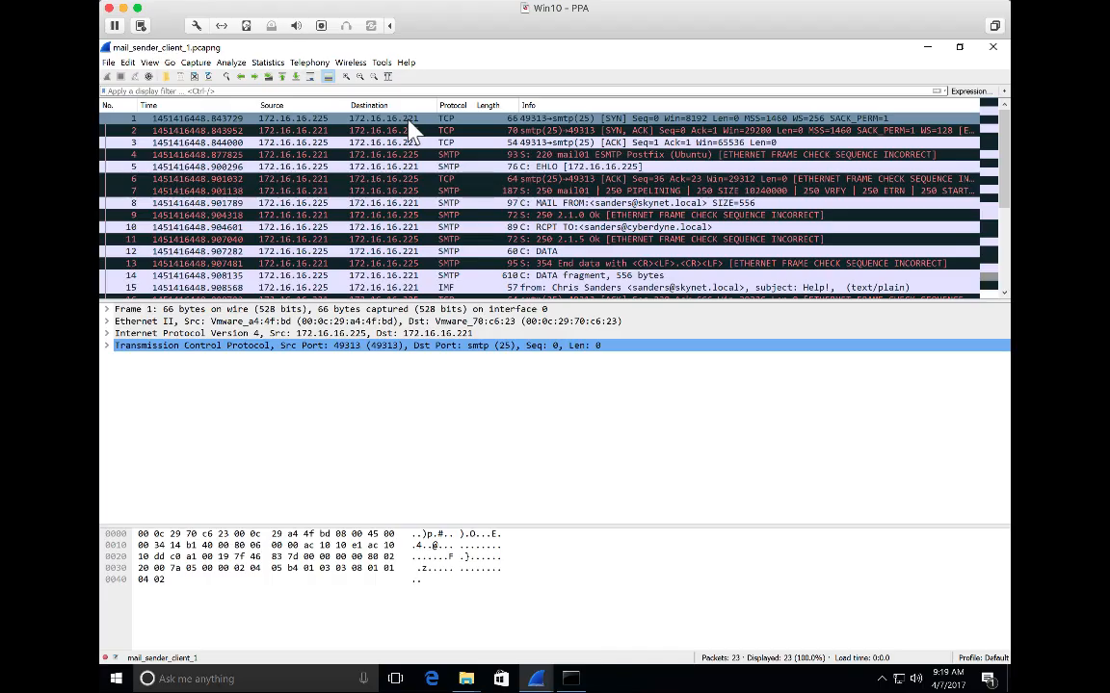
Inspect the SMTP details of the server's 220 greeting in packet 4 and the client's EHLO command line in packet 5.
left_click(315, 117)
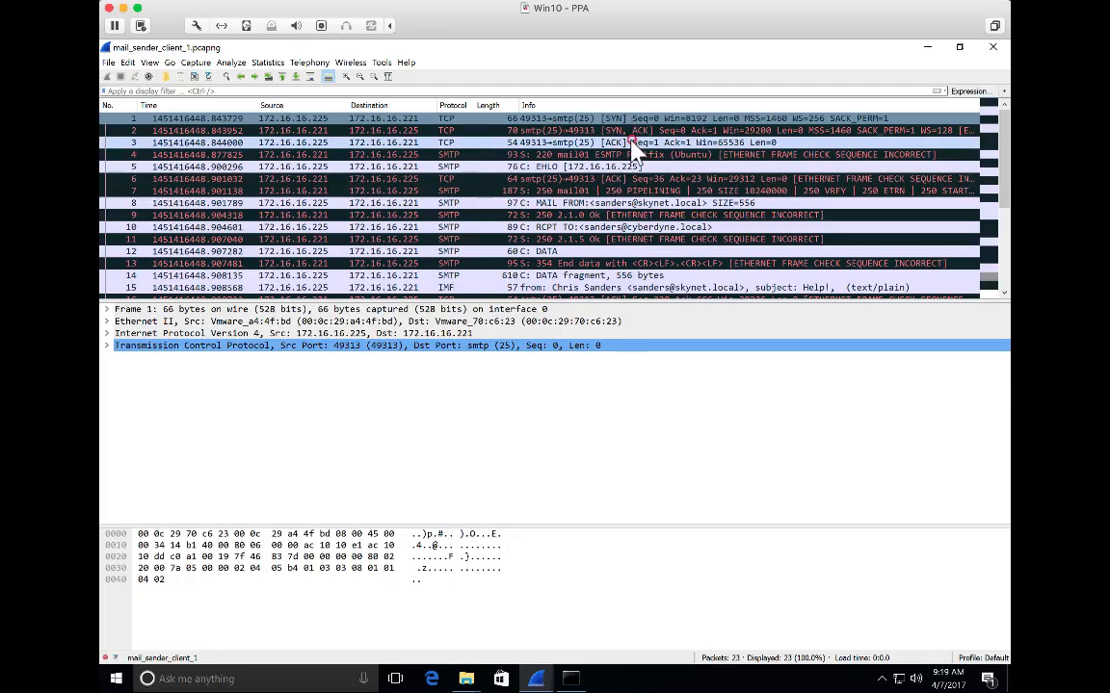
left_click(584, 144)
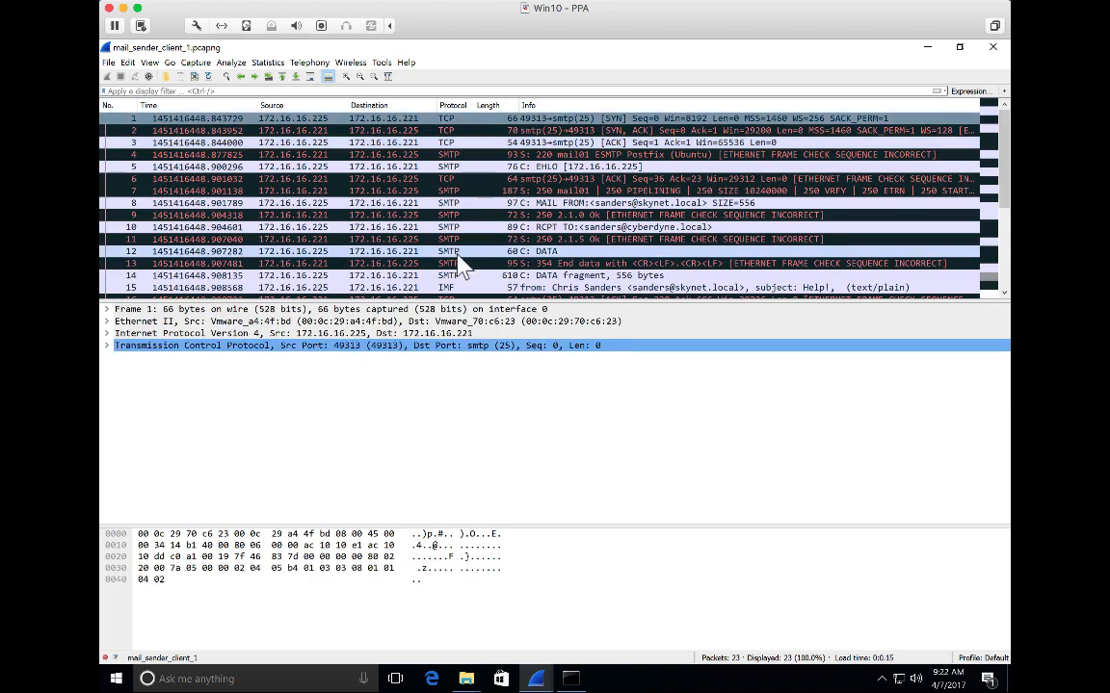
left_click(445, 155)
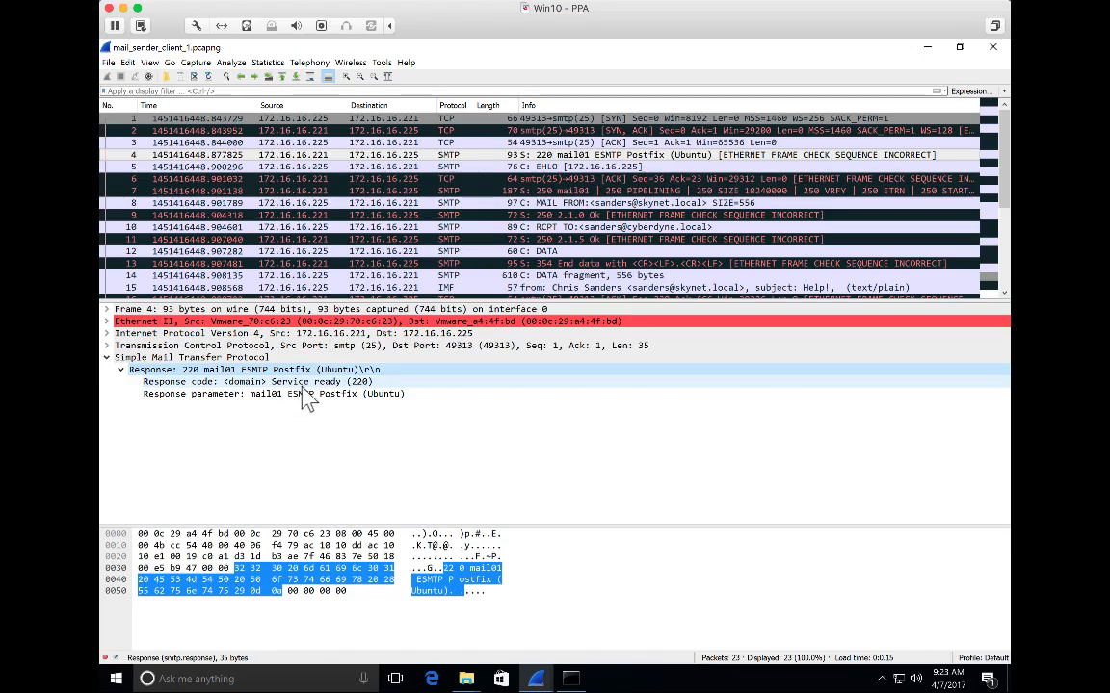
left_click(258, 382)
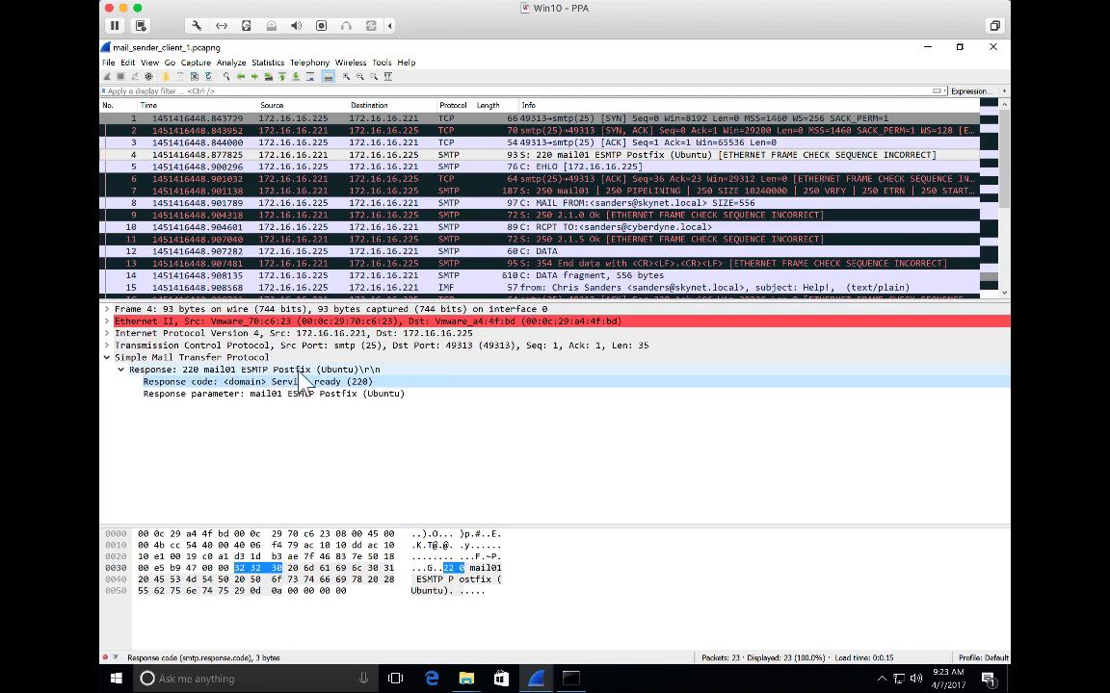
left_click(328, 370)
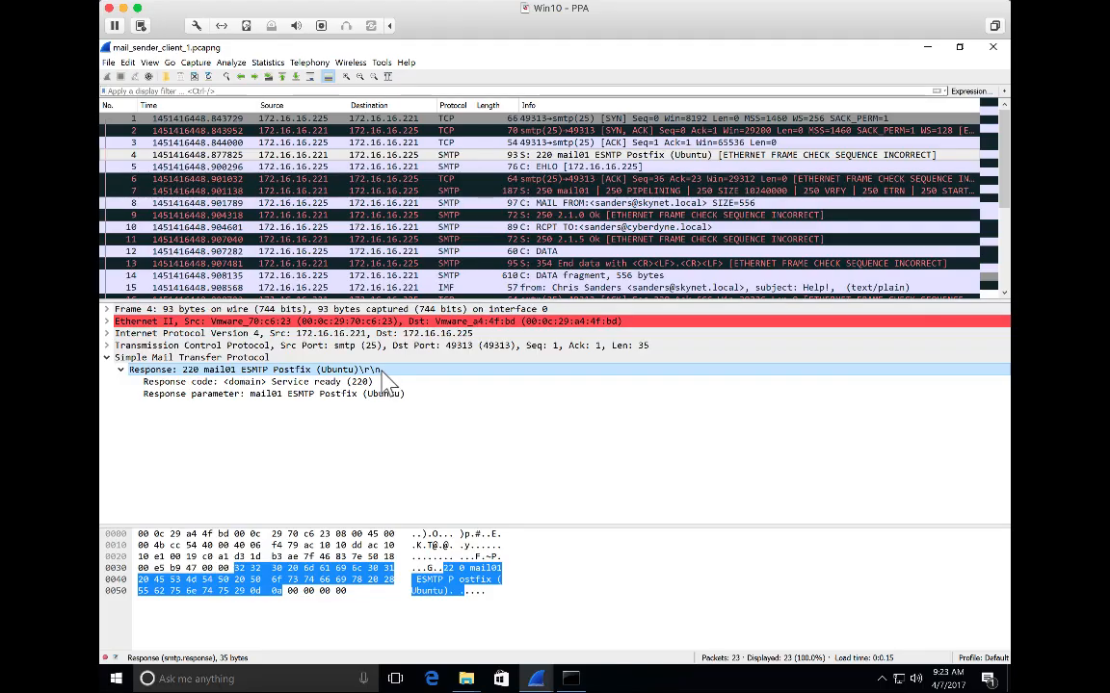
left_click(394, 167)
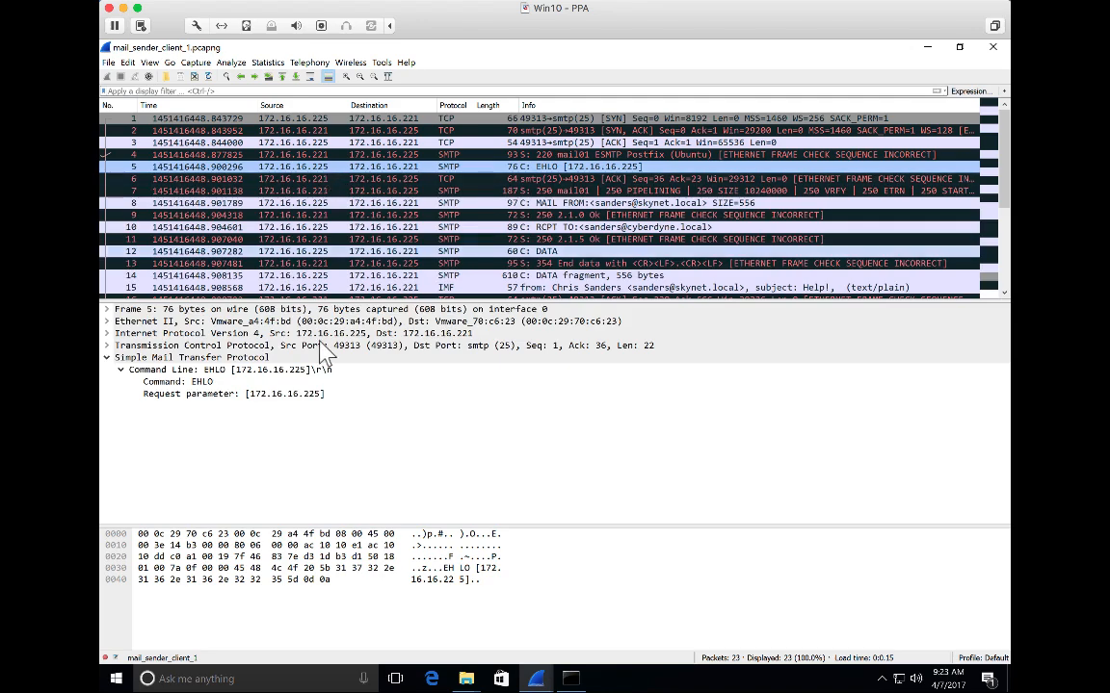
left_click(272, 372)
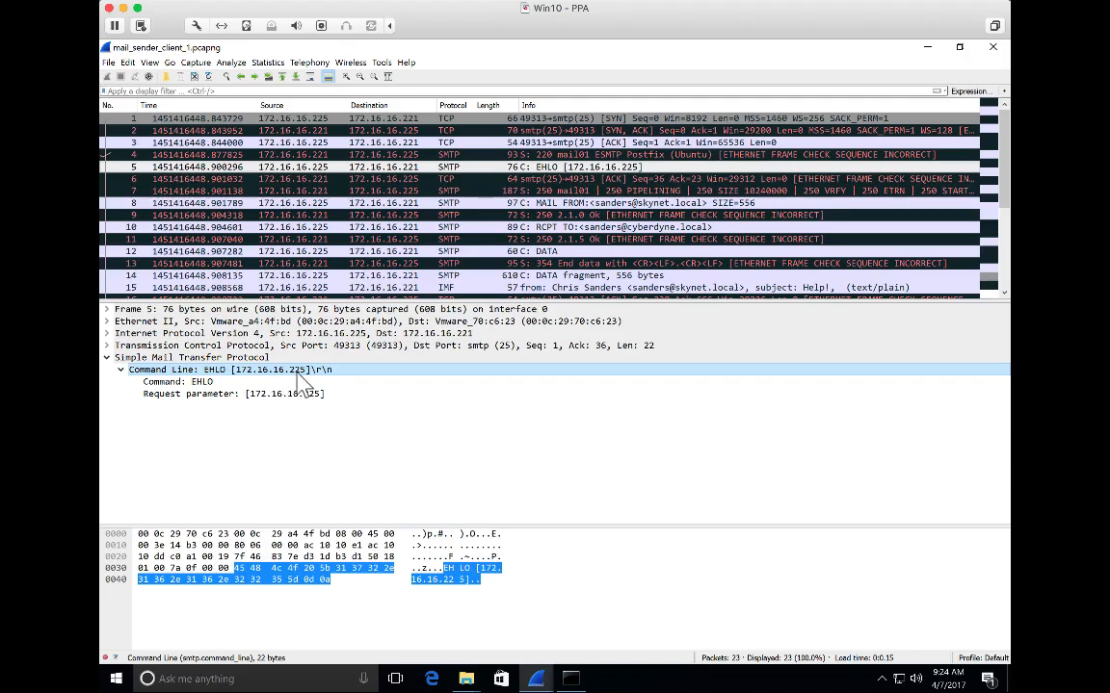
Show the server's multi-line 250 reply in packet 7 and collapse every Response entry, from mail01 to DSN.
left_click(570, 182)
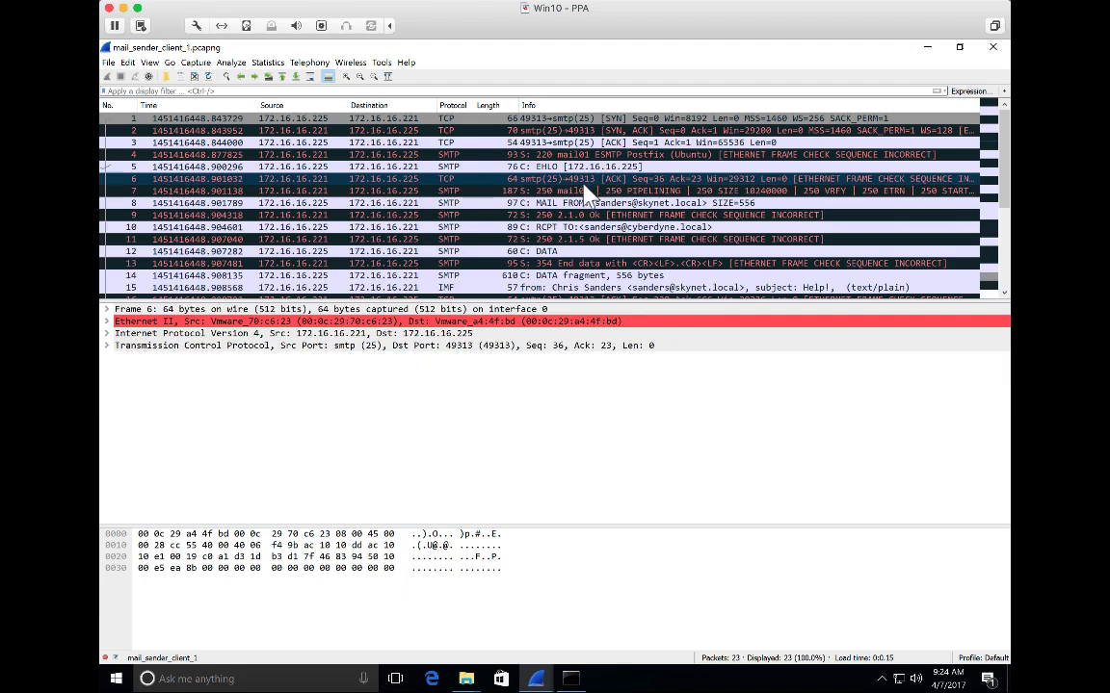
left_click(584, 191)
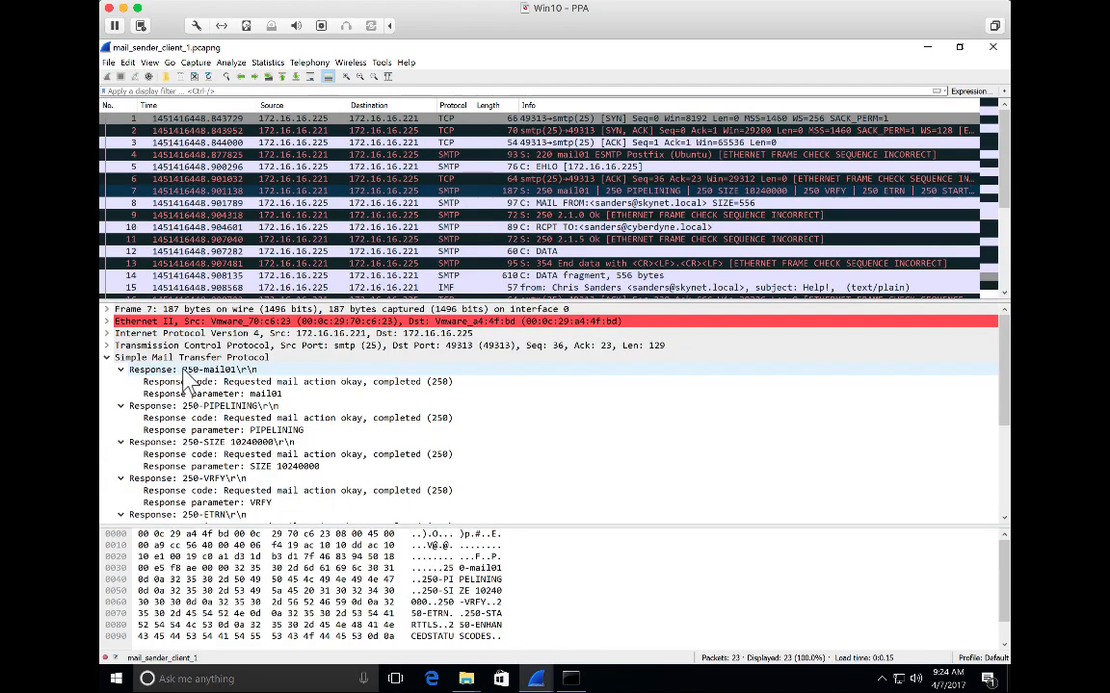
left_click(121, 369)
left_click(120, 381)
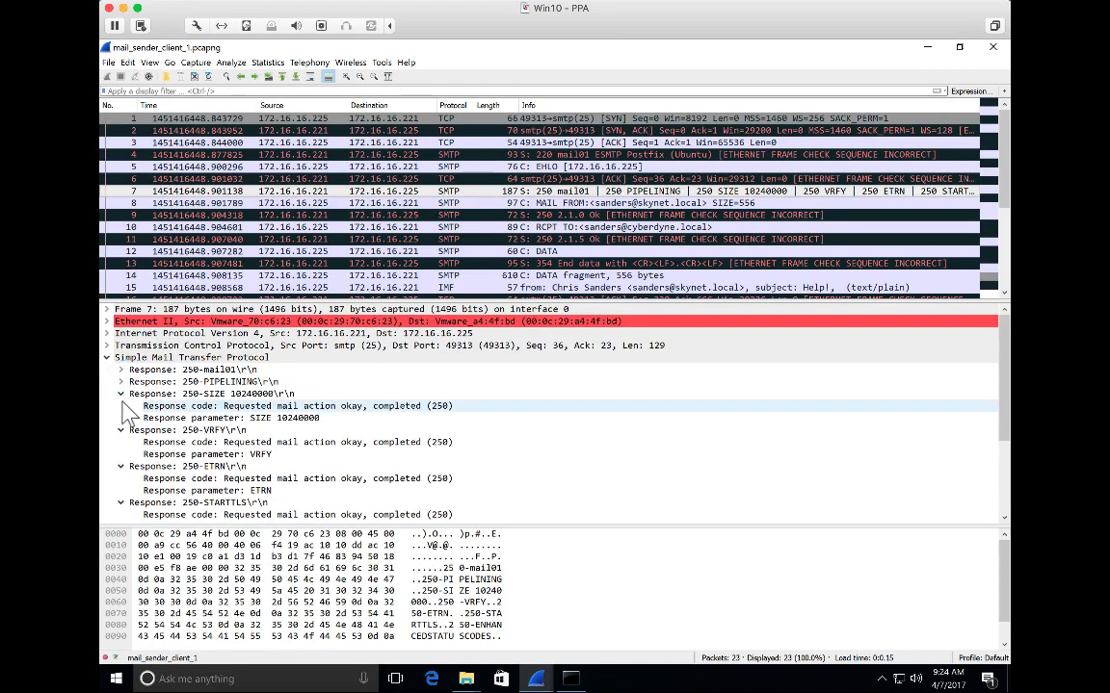
left_click(120, 393)
left_click(120, 406)
left_click(120, 418)
left_click(121, 429)
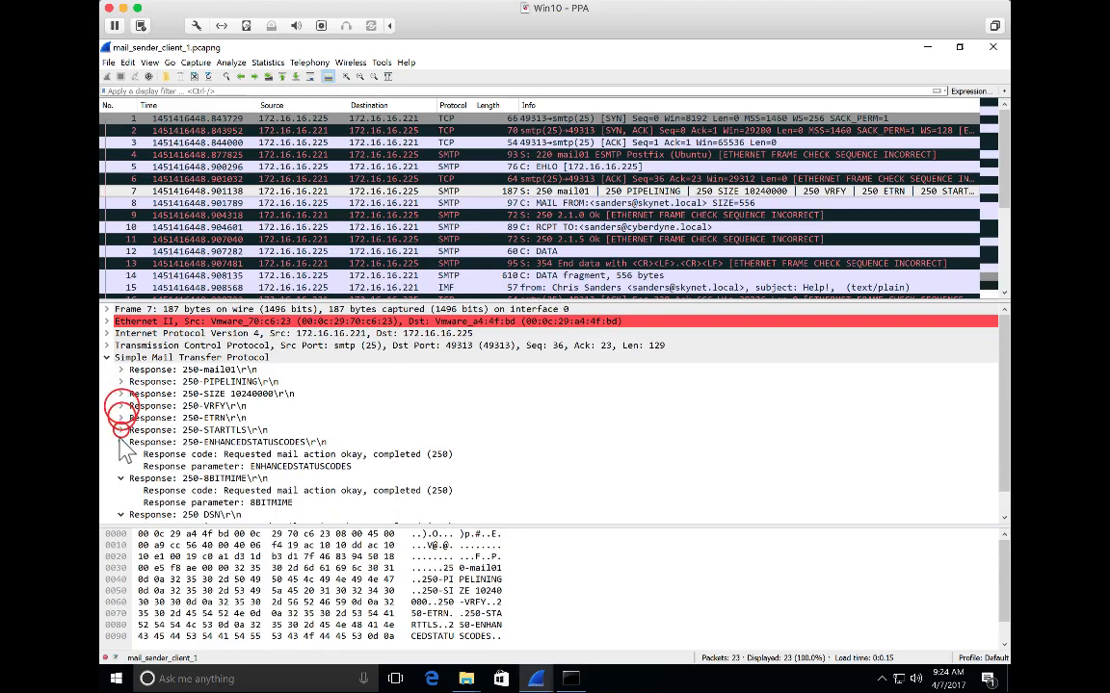
left_click(120, 442)
left_click(120, 454)
left_click(121, 466)
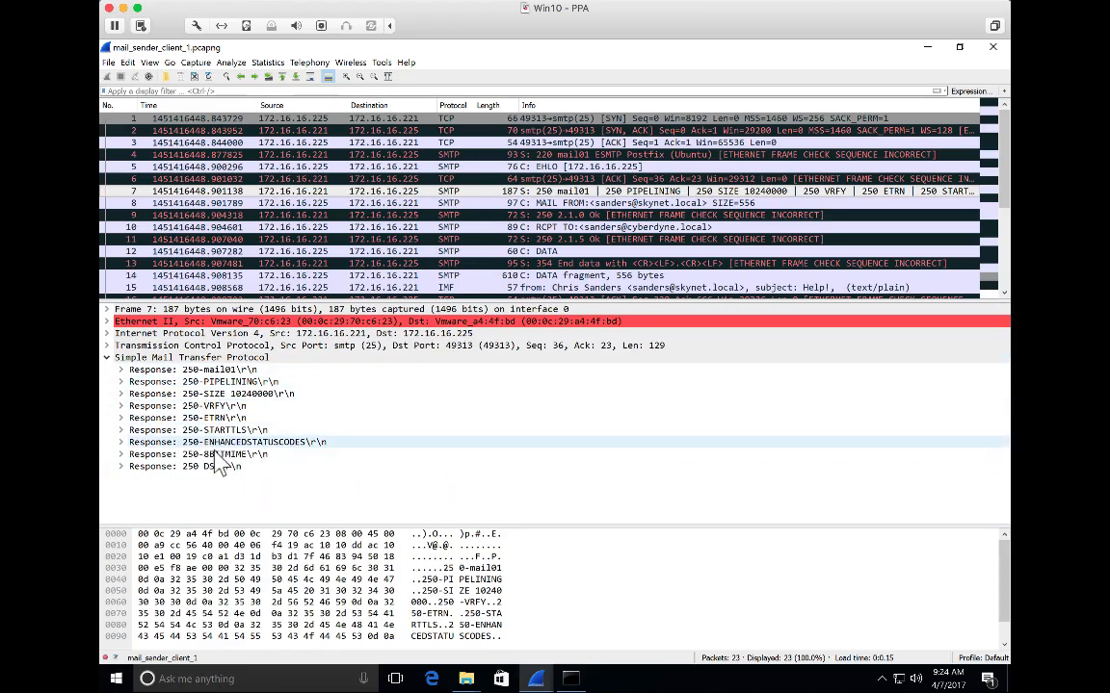
Expand the 250-mail01 and 250-PIPELINING responses in packet 7's SMTP details.
left_click(154, 371)
left_click(121, 370)
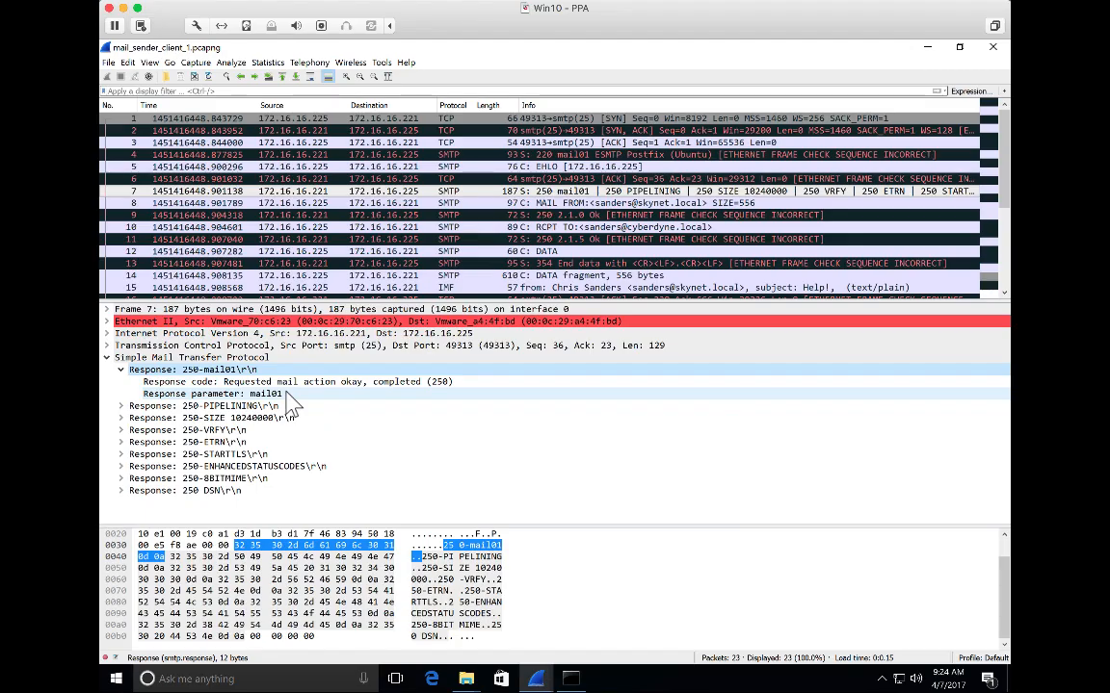
left_click(119, 407)
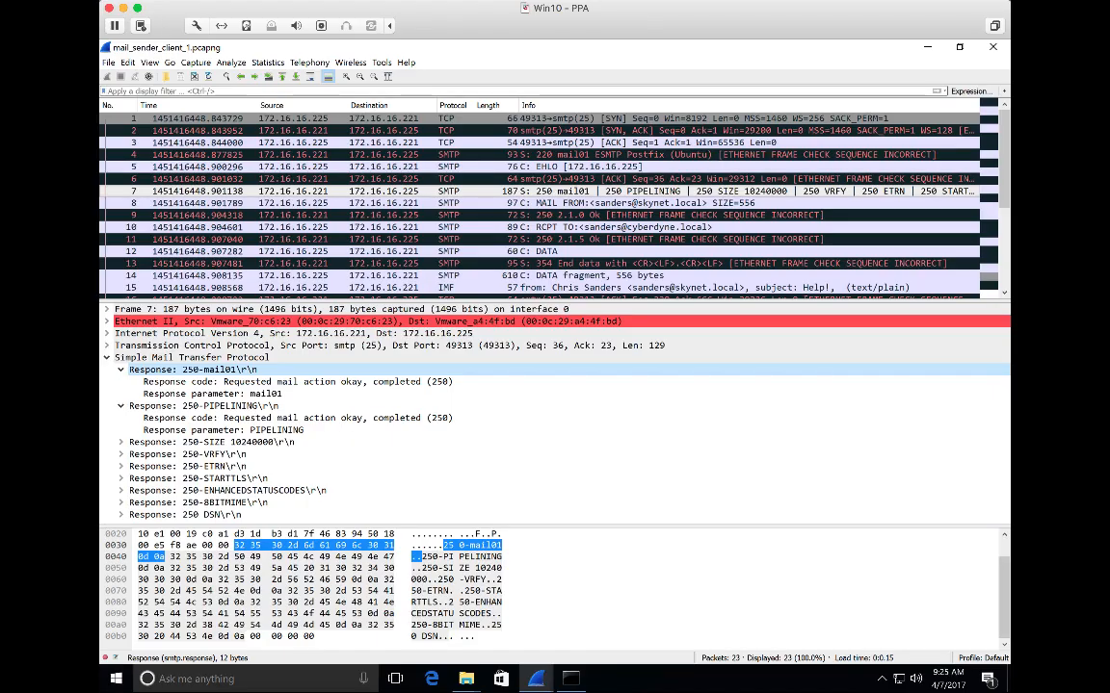
Step through the client's MAIL FROM, RCPT TO, DATA and DATA fragment packets, 8, 10, 12 and 14.
left_click(743, 204)
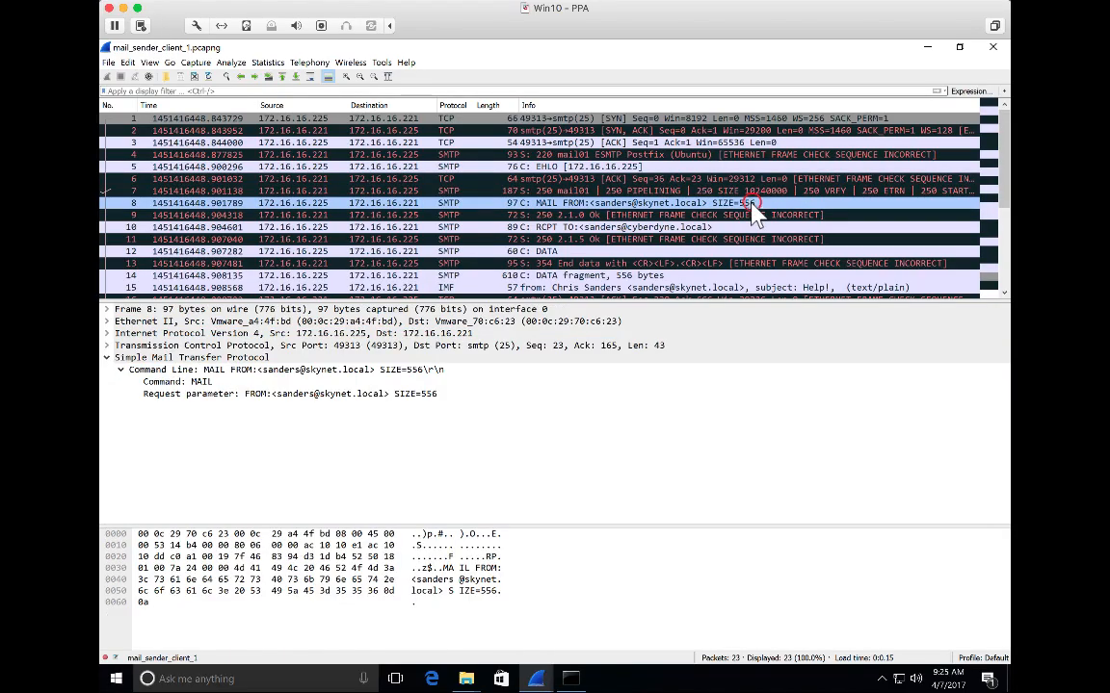
left_click(631, 226)
left_click(602, 251)
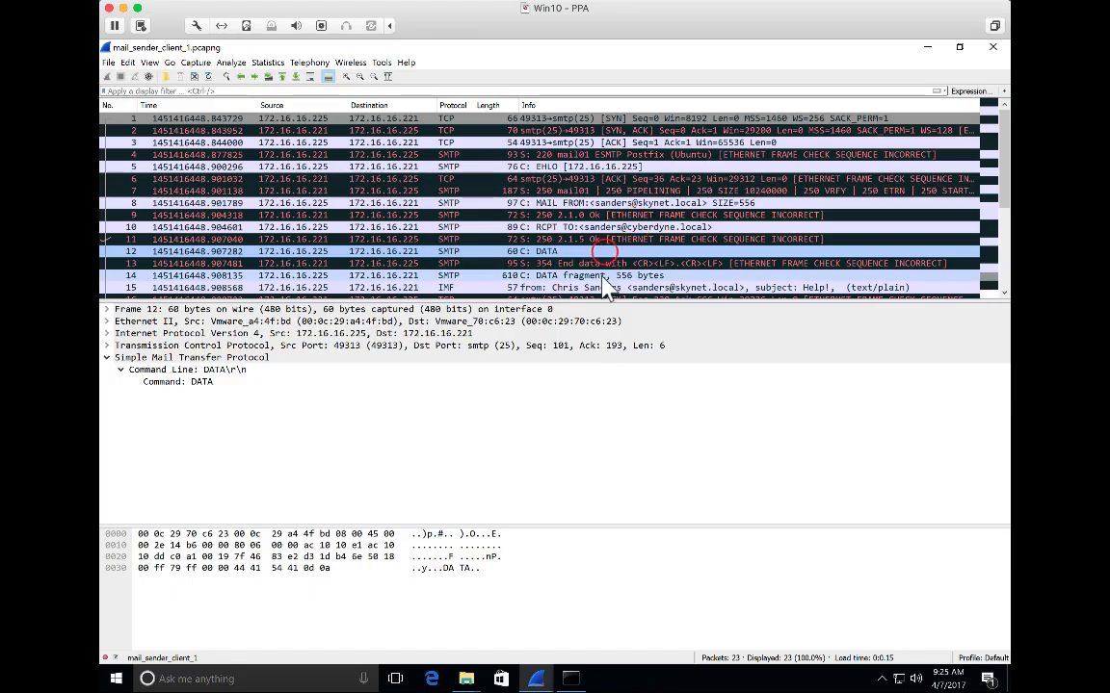
left_click(602, 275)
Follow the TCP stream of the MAIL FROM packet, number 8.
left_click(595, 204)
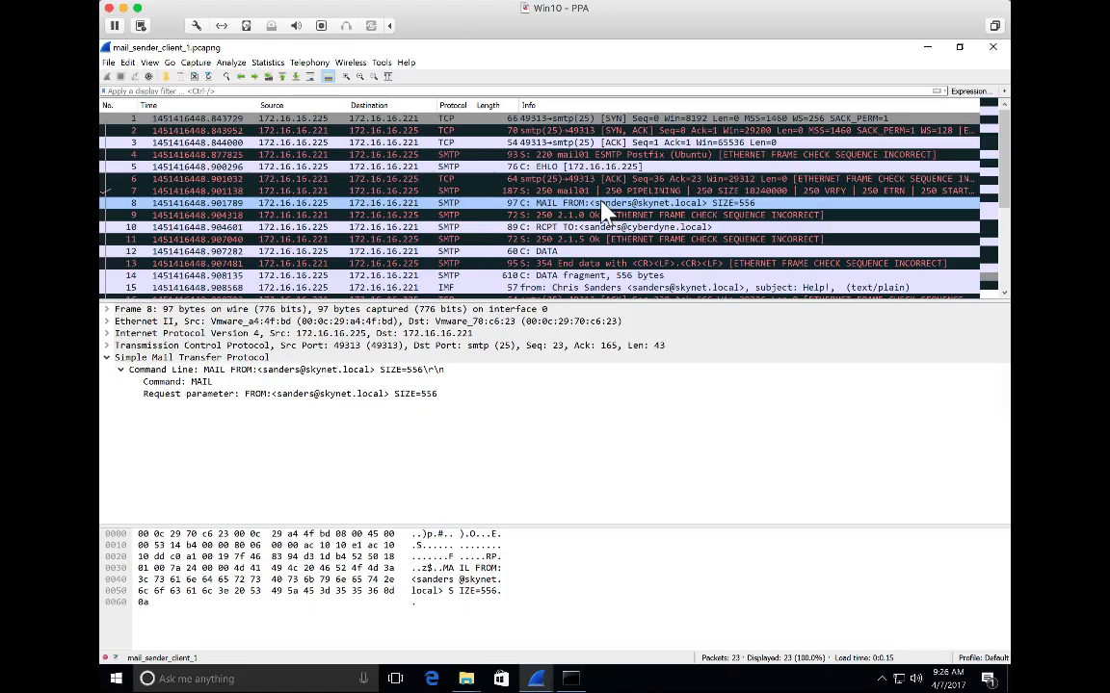
right_click(548, 202)
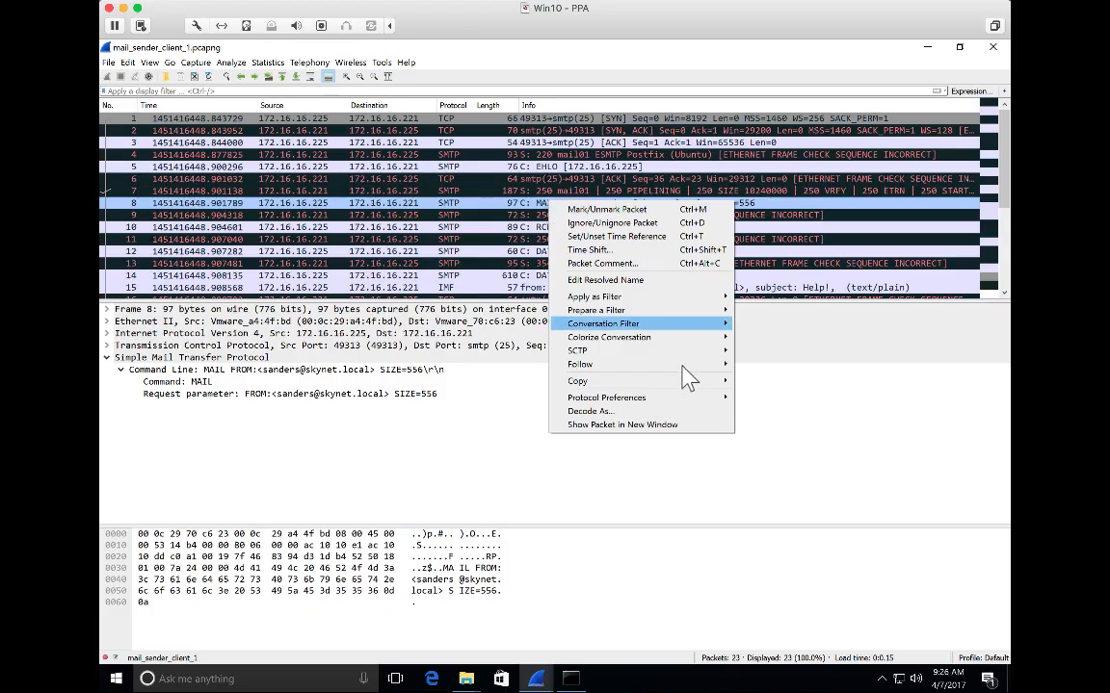
mouse_move(674, 366)
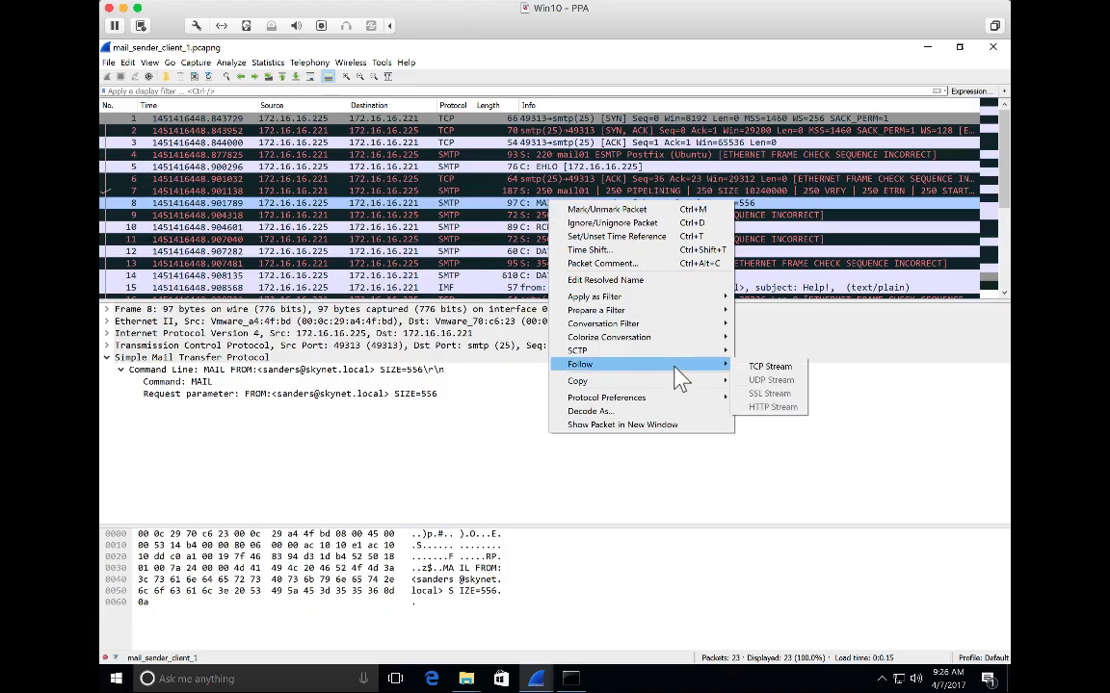
left_click(770, 370)
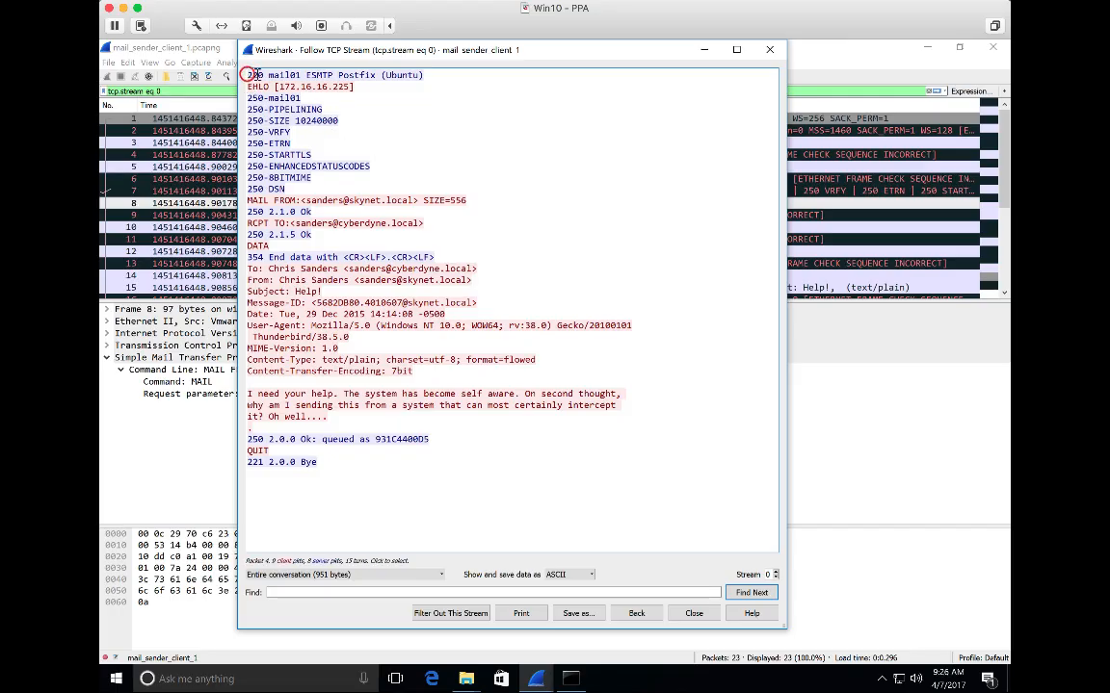
Highlight the 220 greeting, the EHLO line and the block of 250 capability replies in the followed stream, one after another.
left_click_drag(248, 74, 424, 75)
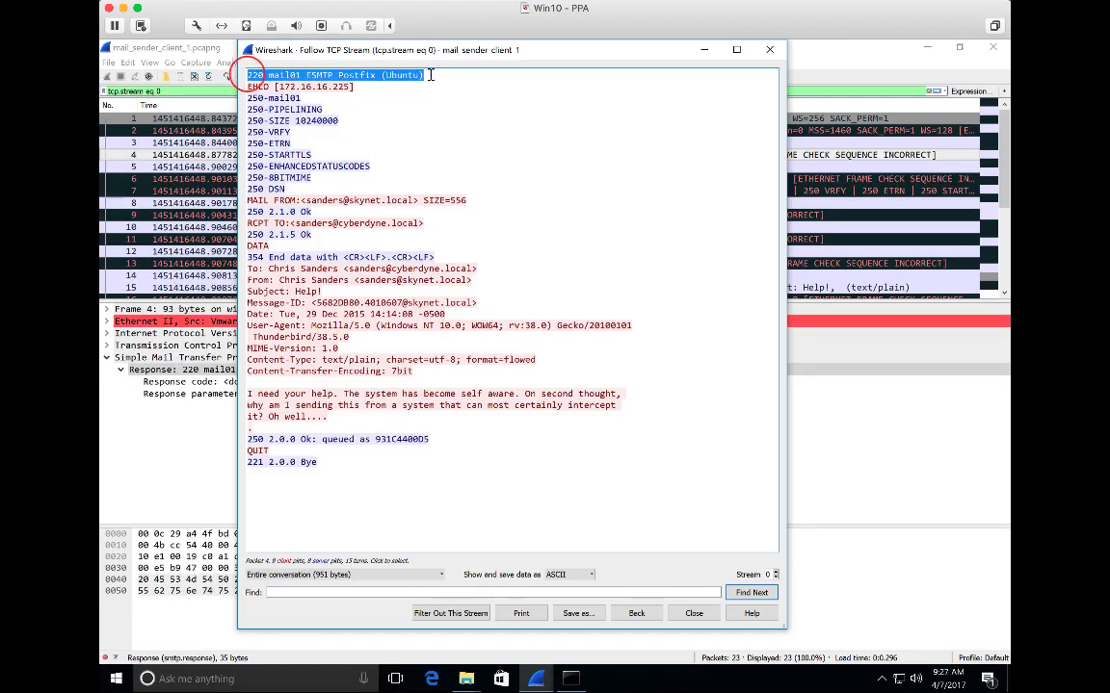
triple_click(249, 86)
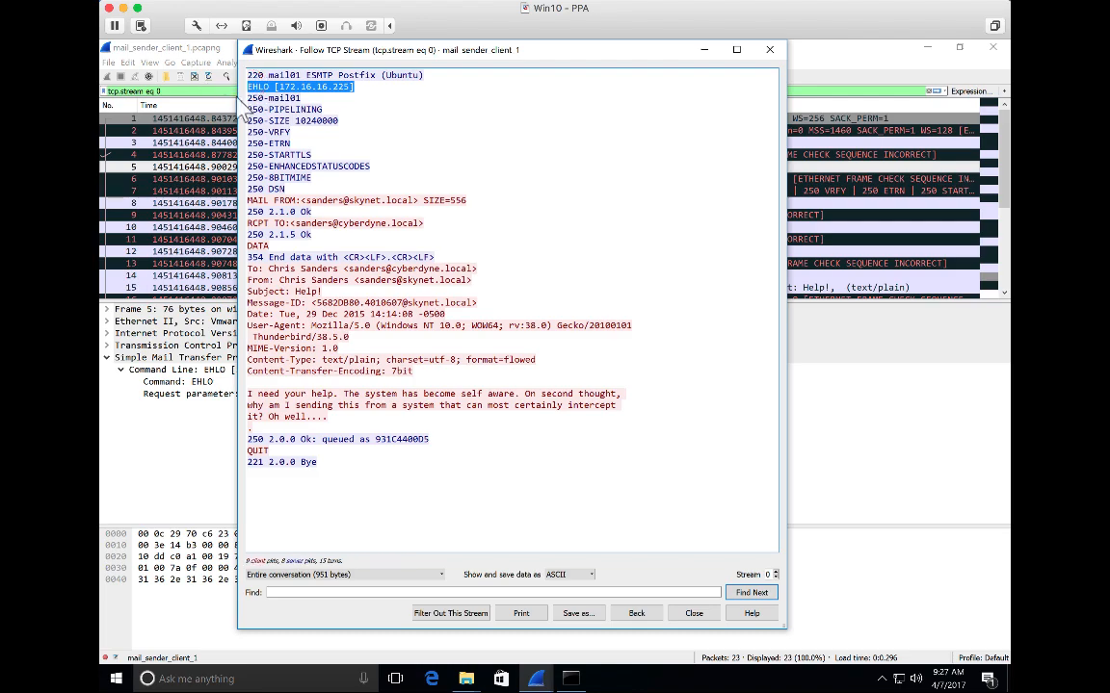
left_click_drag(248, 97, 354, 188)
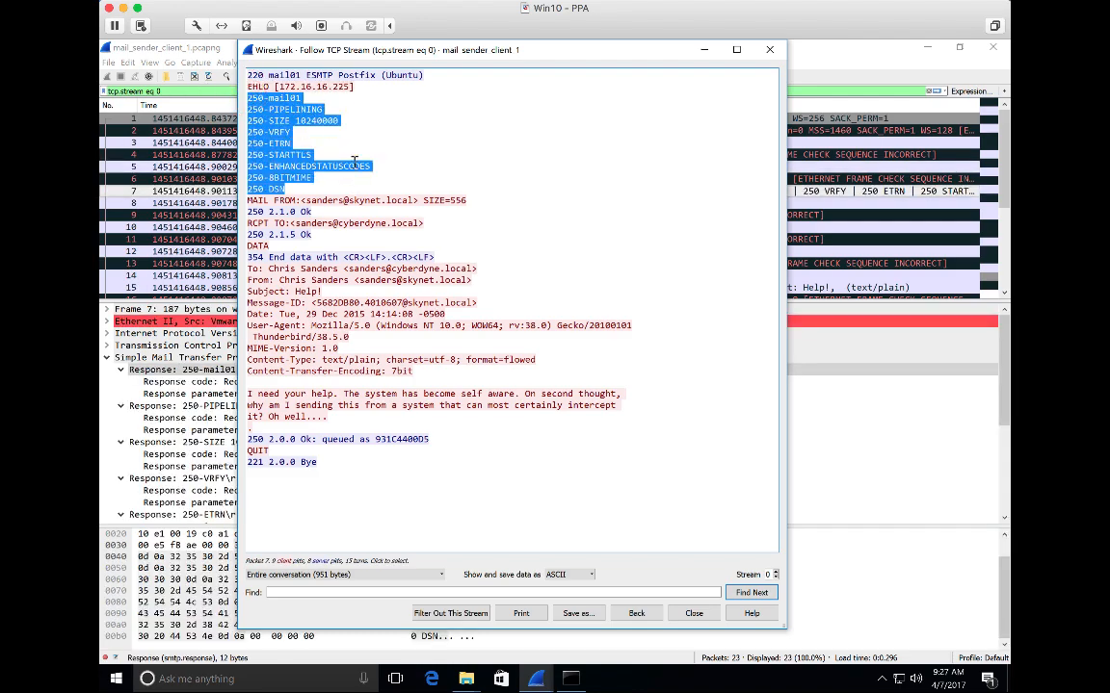
Examine the MAIL FROM, 250 2.1.0 Ok, RCPT TO and 250-ETRN lines in the stream, ending on MAIL FROM.
left_click(314, 201)
left_click(302, 211)
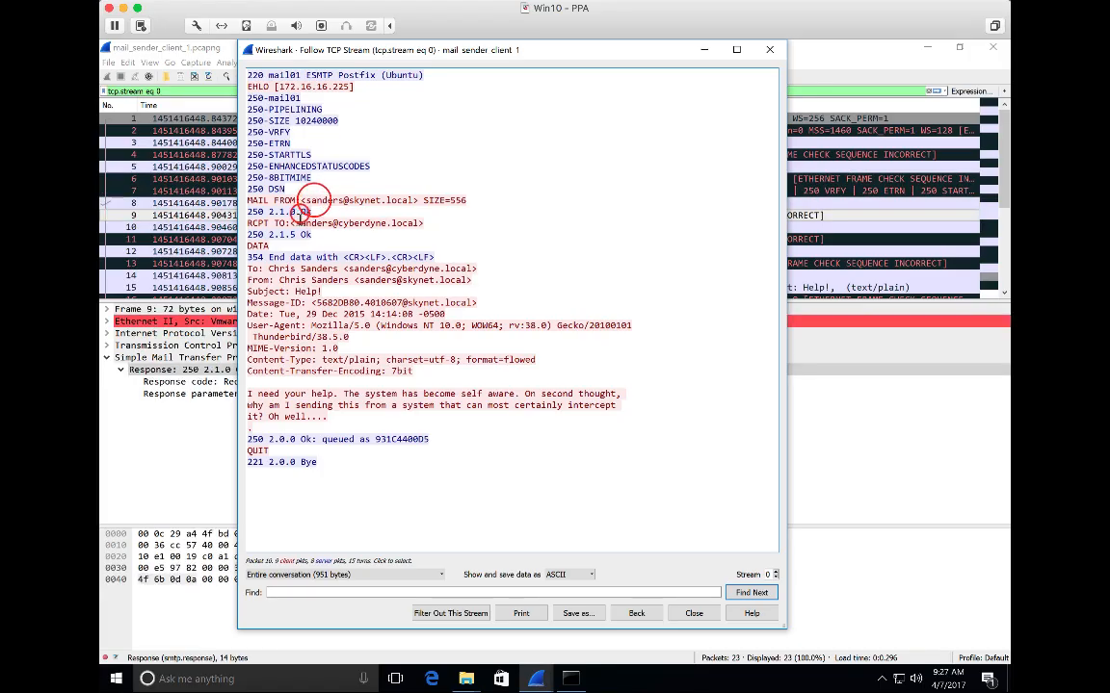
left_click(293, 224)
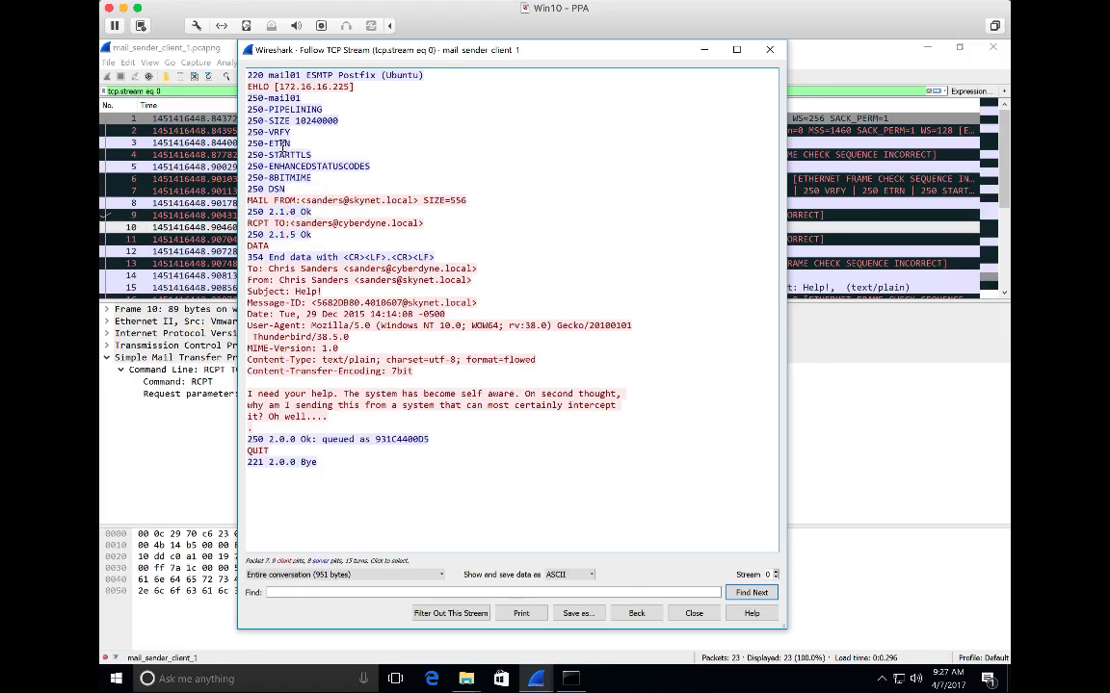
left_click(279, 144)
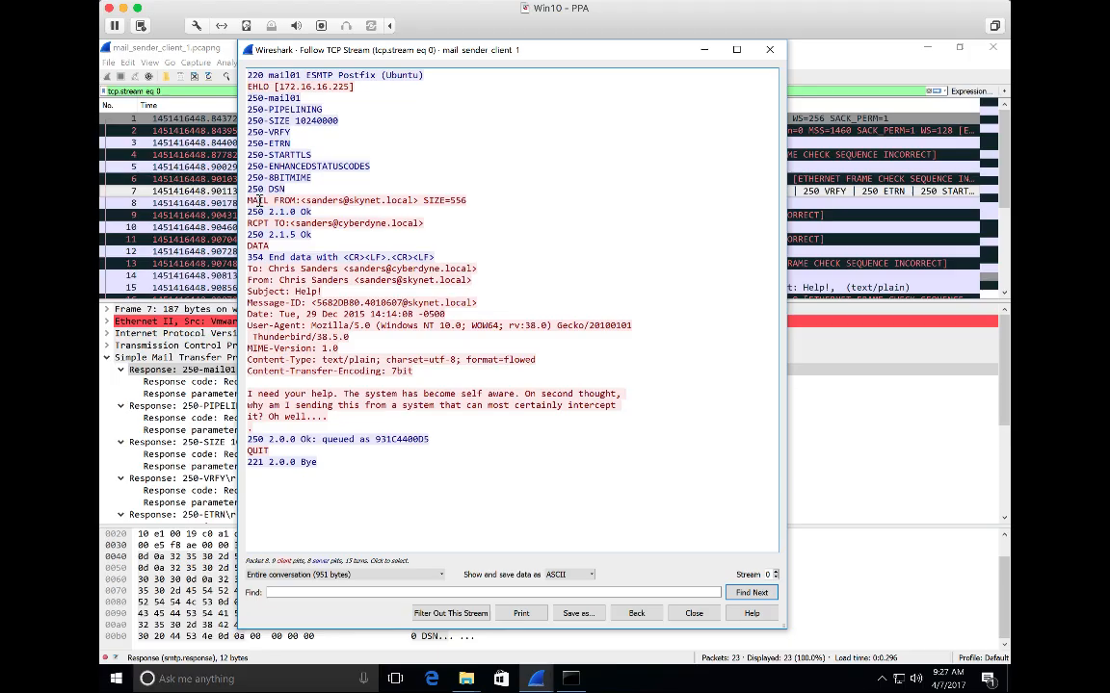
left_click(259, 201)
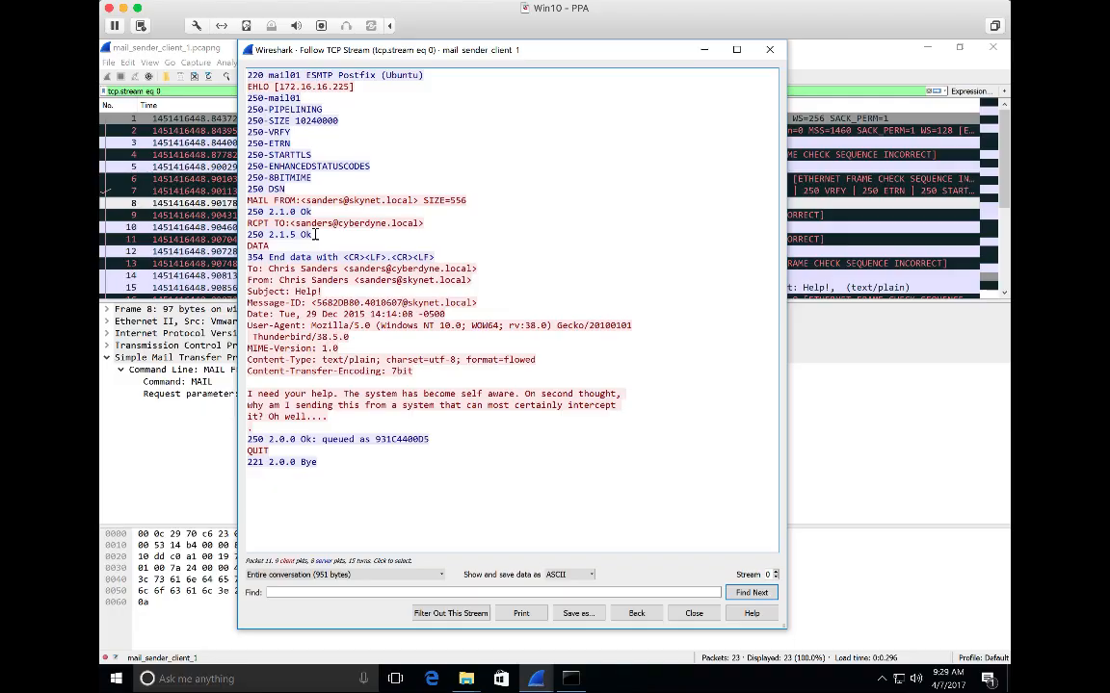
Highlight the DATA command, and the full message from the To header through the terminating period.
double_click(259, 246)
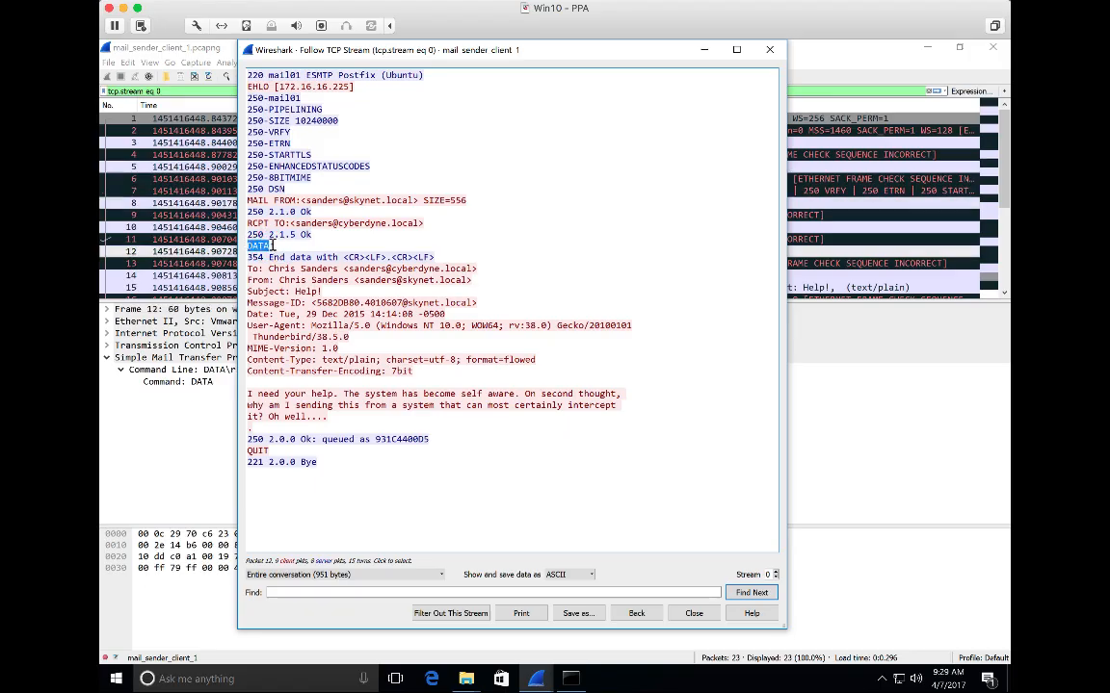
left_click(277, 246)
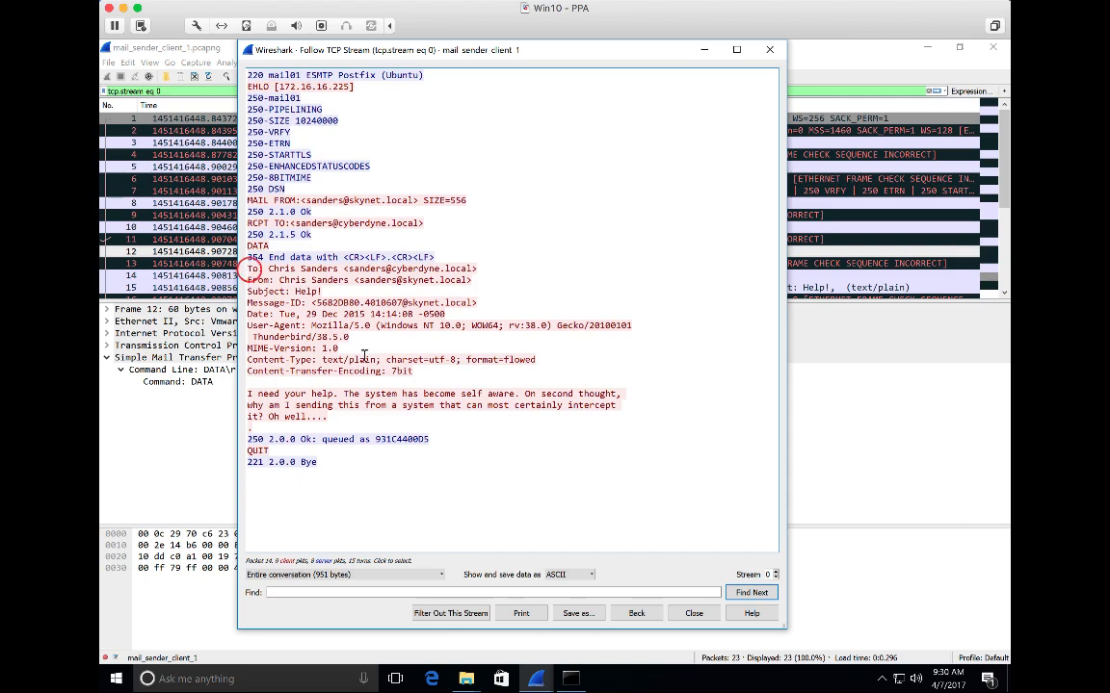
left_click_drag(249, 269, 386, 424)
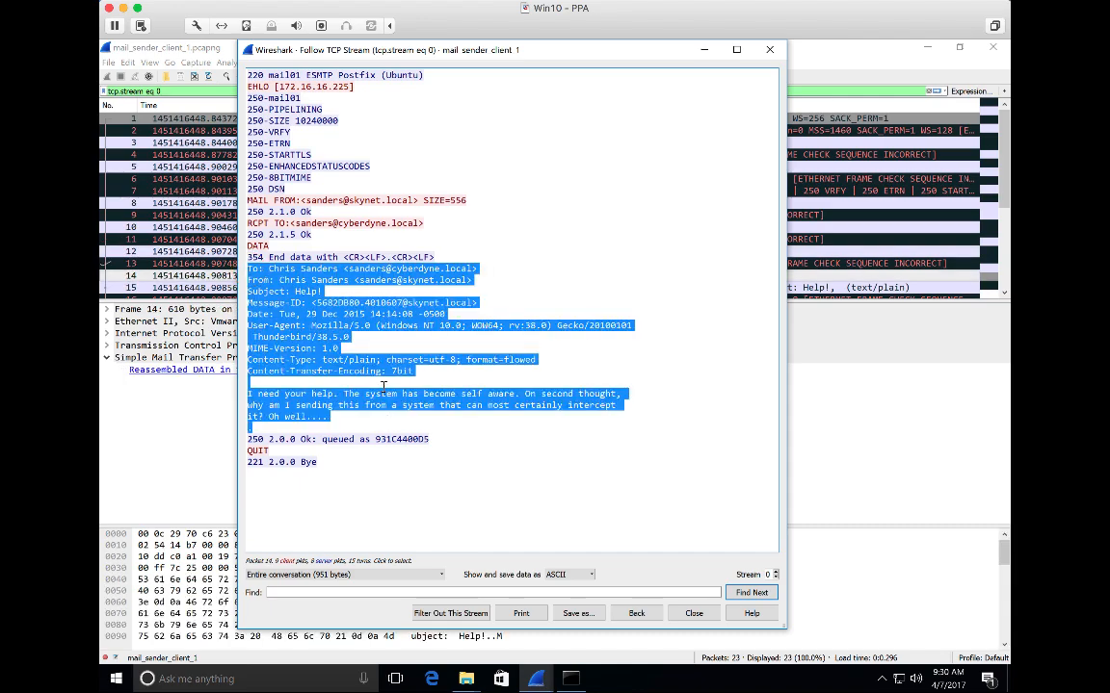
left_click(334, 339)
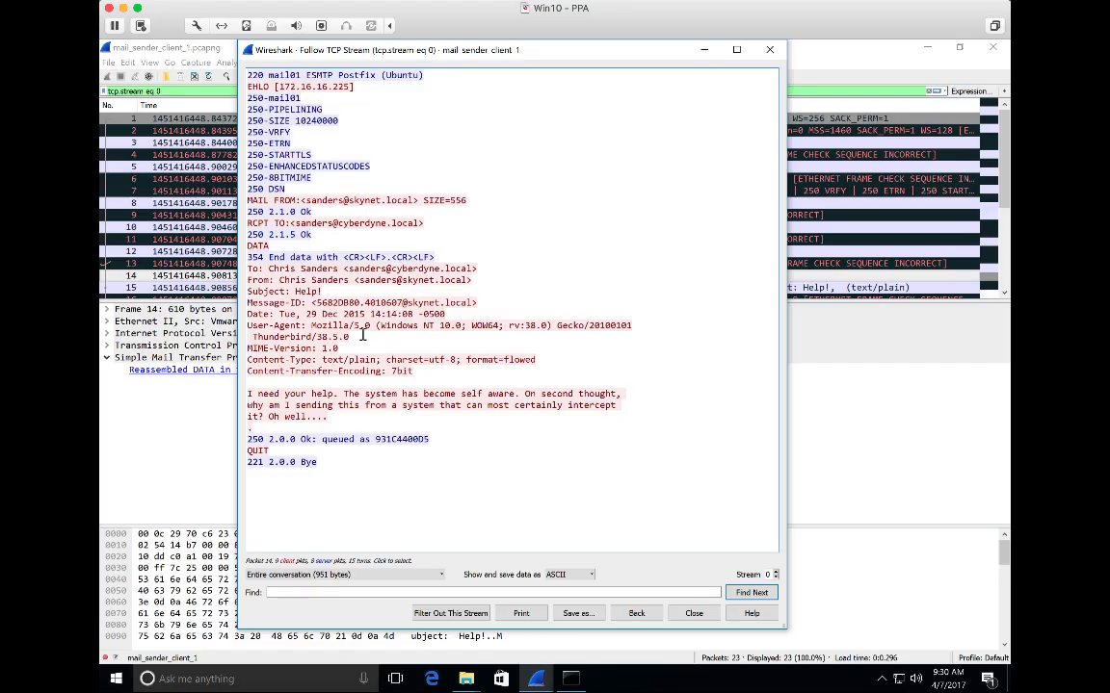
Highlight Thunderbird in the User-Agent header, and the message body beginning "I need your help".
double_click(289, 337)
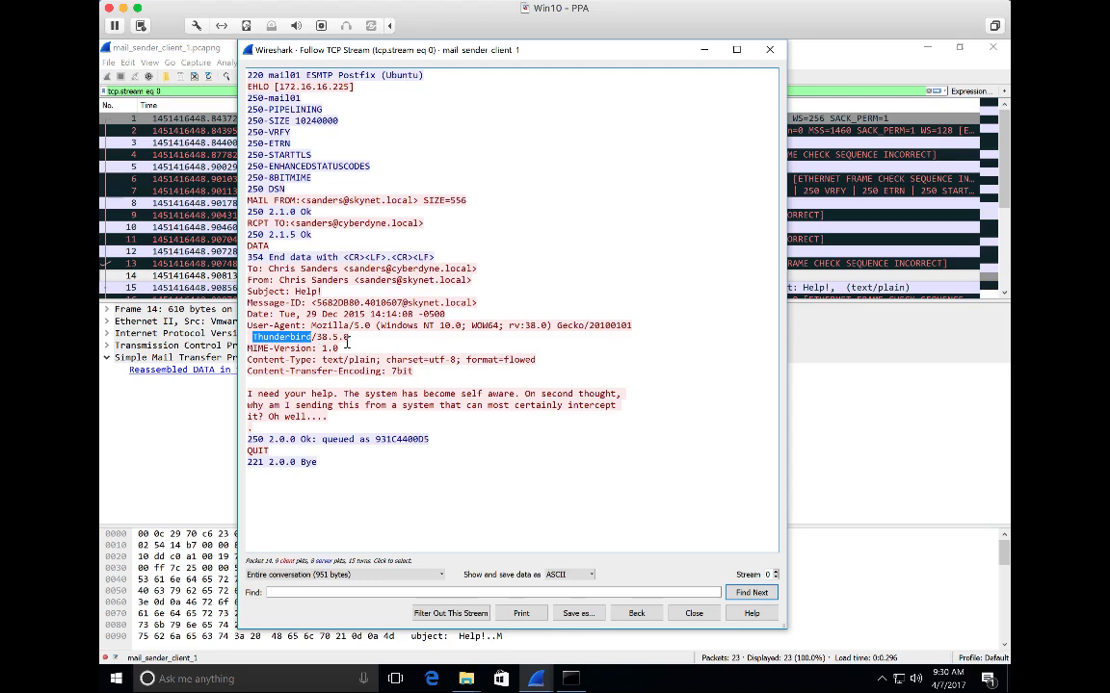
left_click(348, 342)
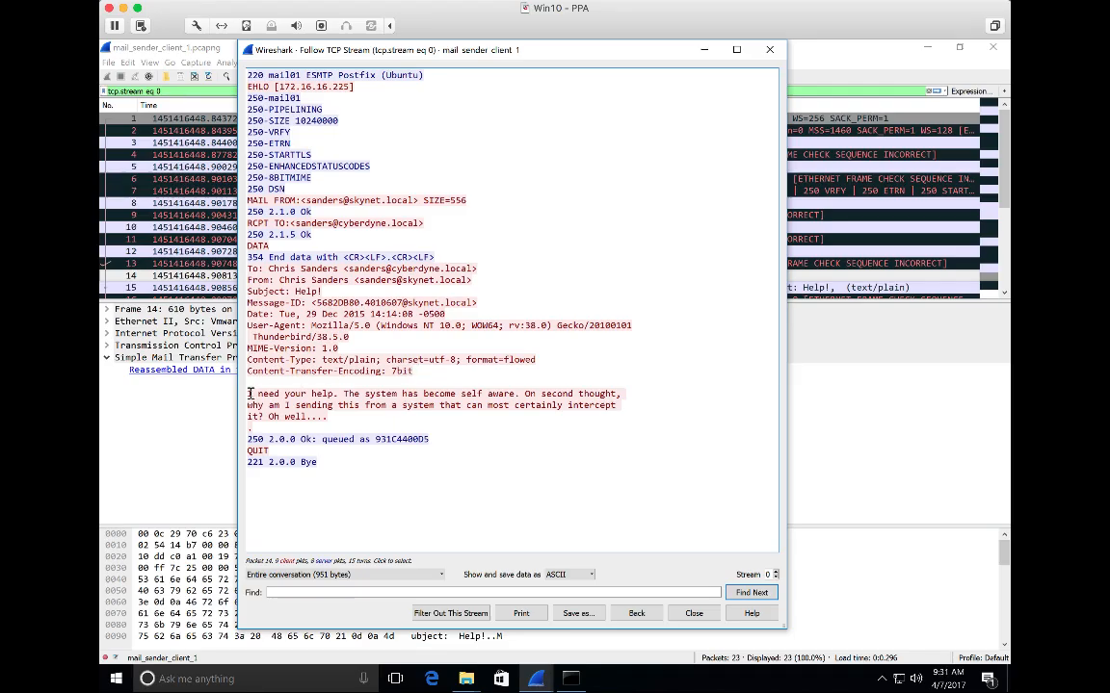
left_click_drag(250, 394, 377, 416)
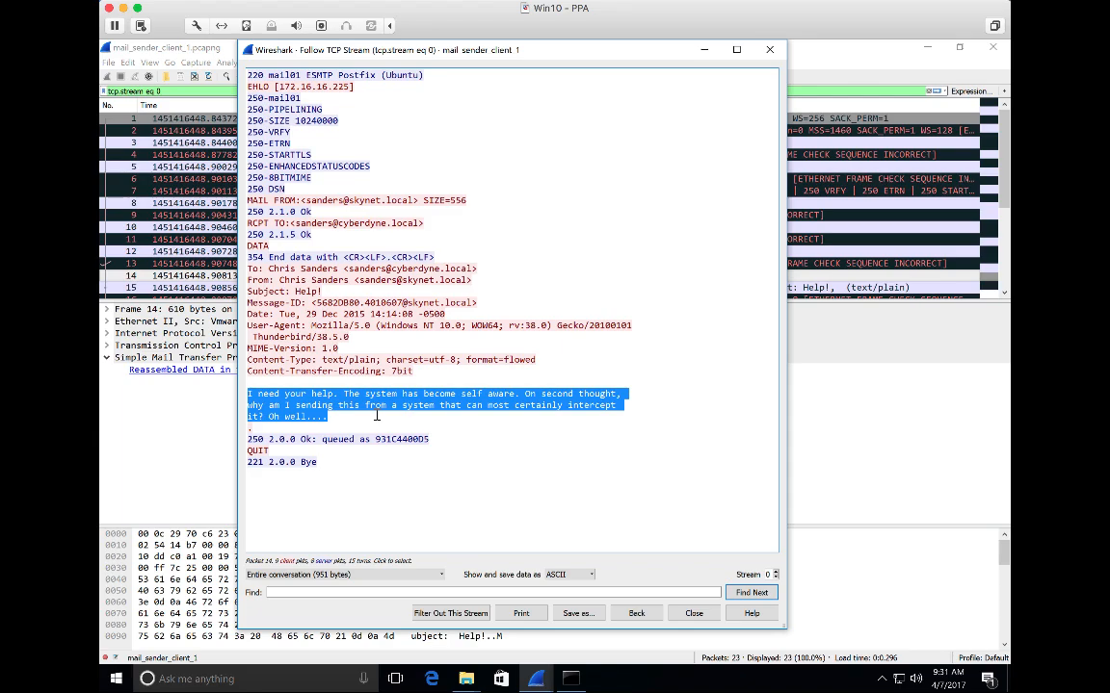
left_click(345, 417)
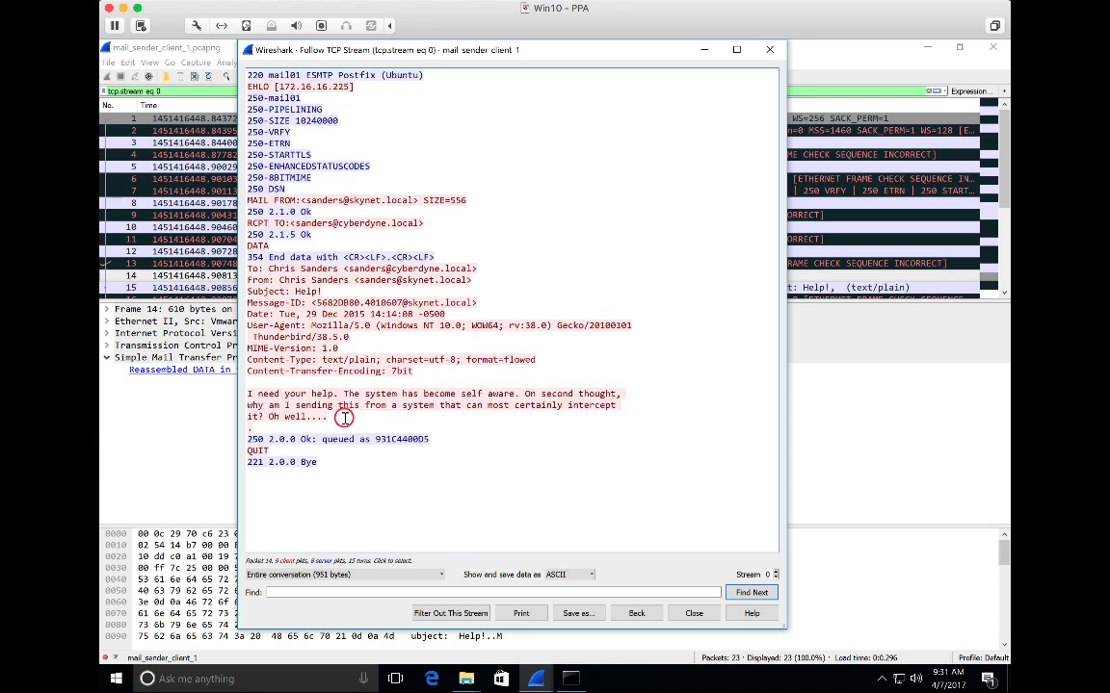
Highlight the terminating period, the queue ID in the 250 2.0.0 reply and the QUIT command in the followed stream, one after another.
left_click(251, 430)
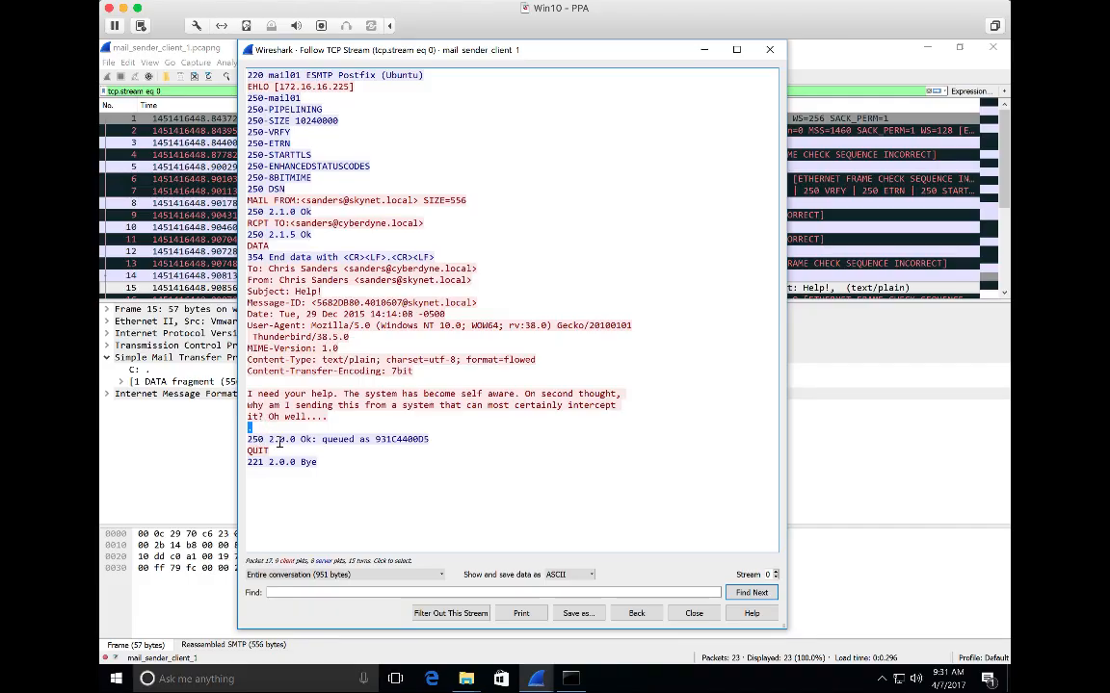
double_click(391, 439)
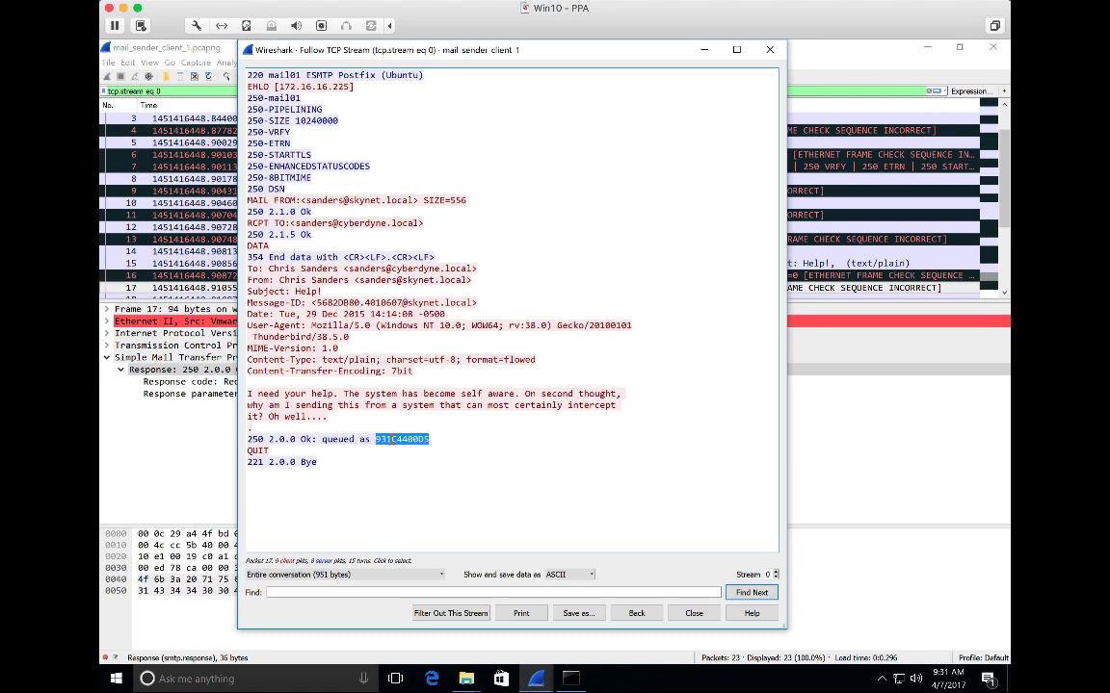
double_click(253, 449)
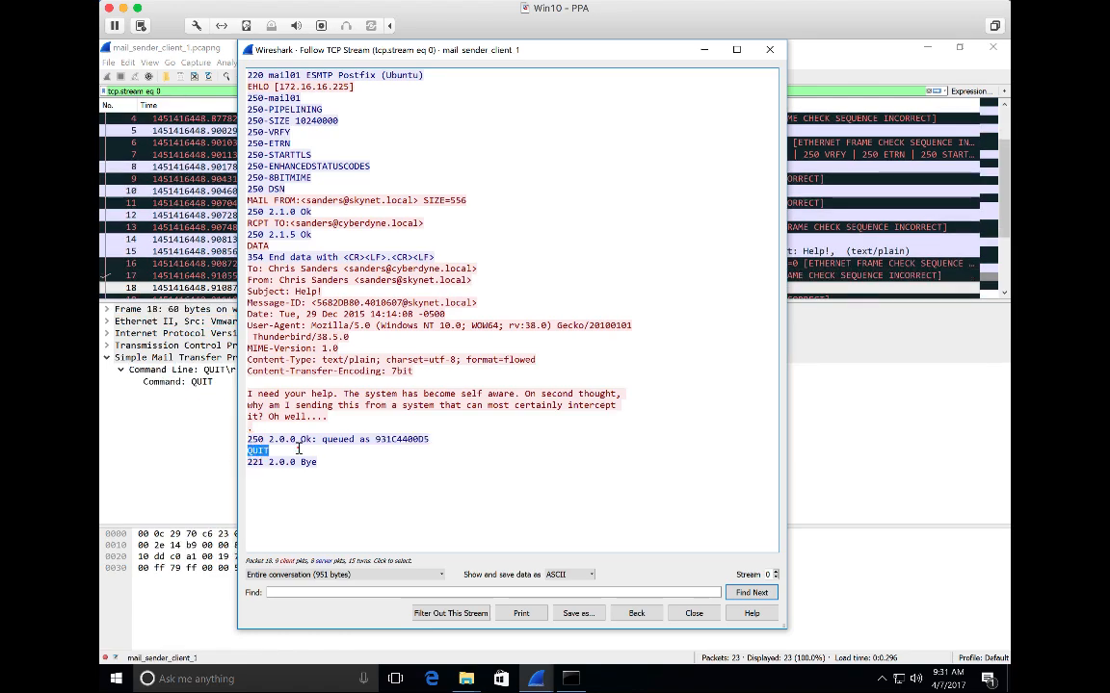
left_click(296, 449)
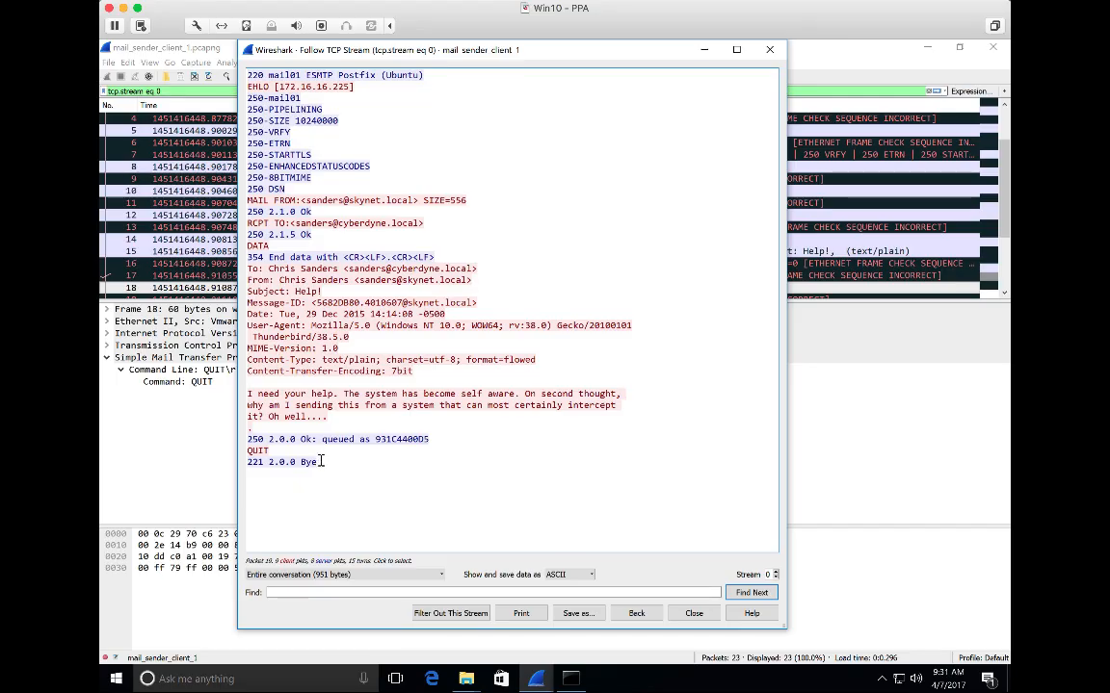
Close the followed stream and inspect the 221 Bye reply and the FIN/ACK teardown in packets 19 to 23, one by one.
left_click(691, 614)
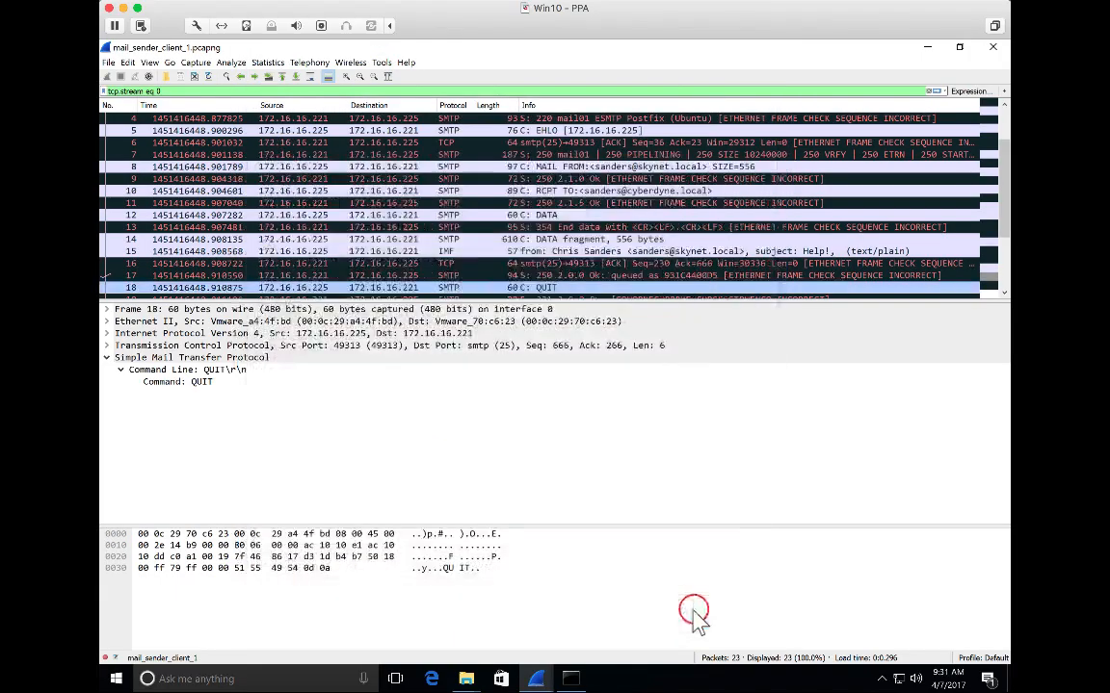
scroll(508, 252, "down", 2)
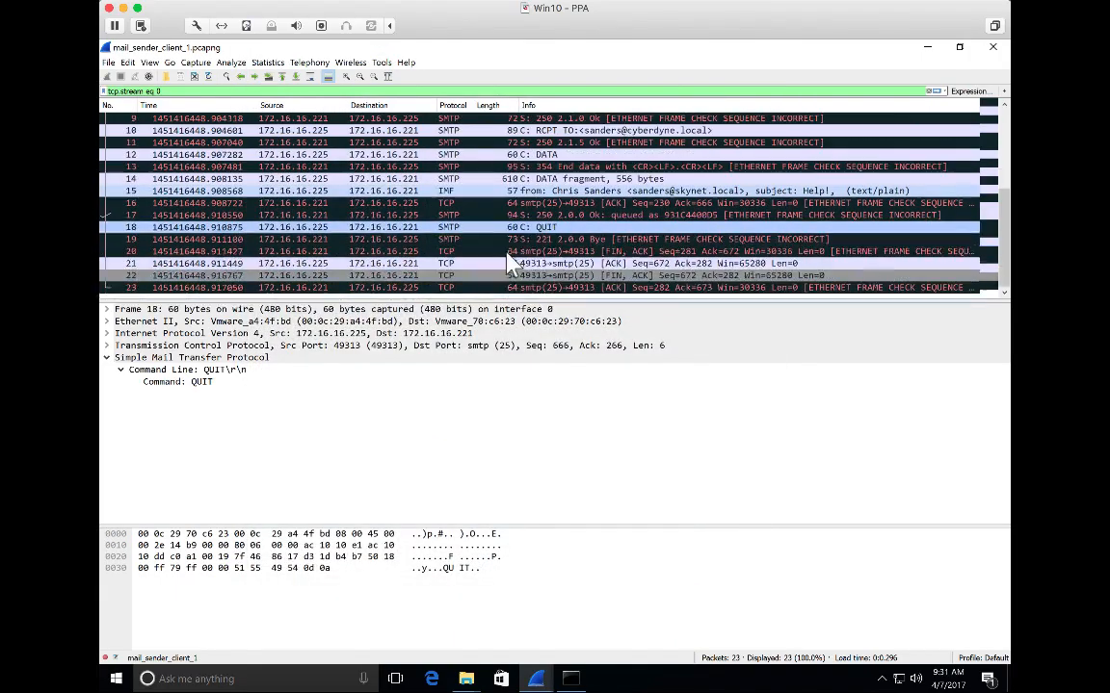
left_click(555, 240)
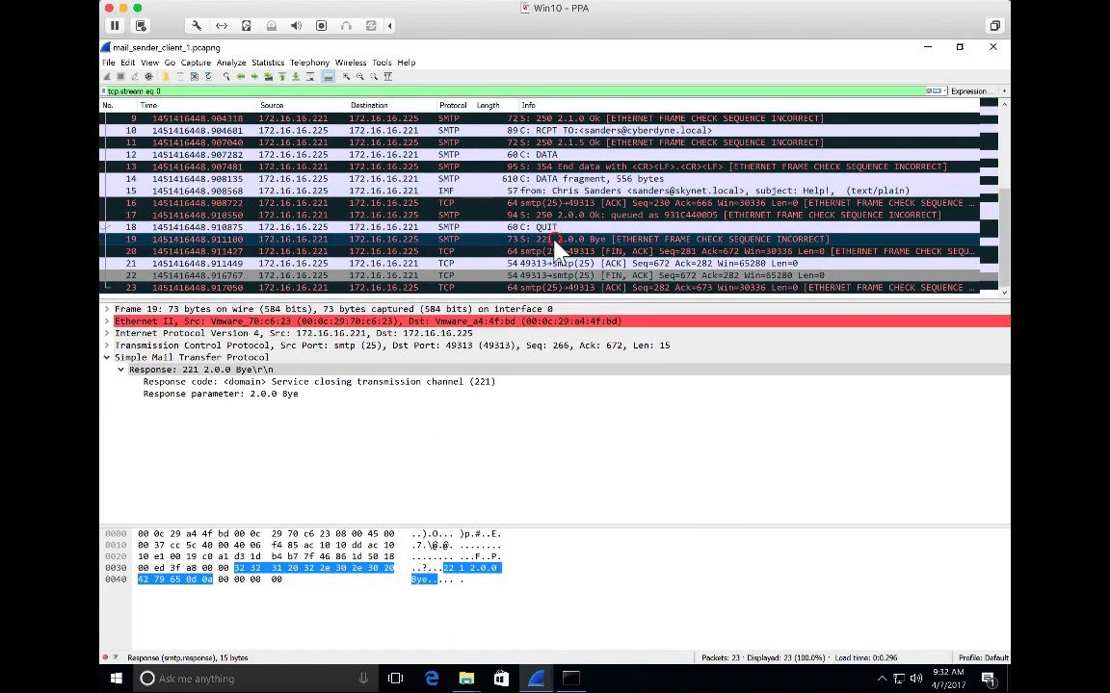
left_click(607, 252)
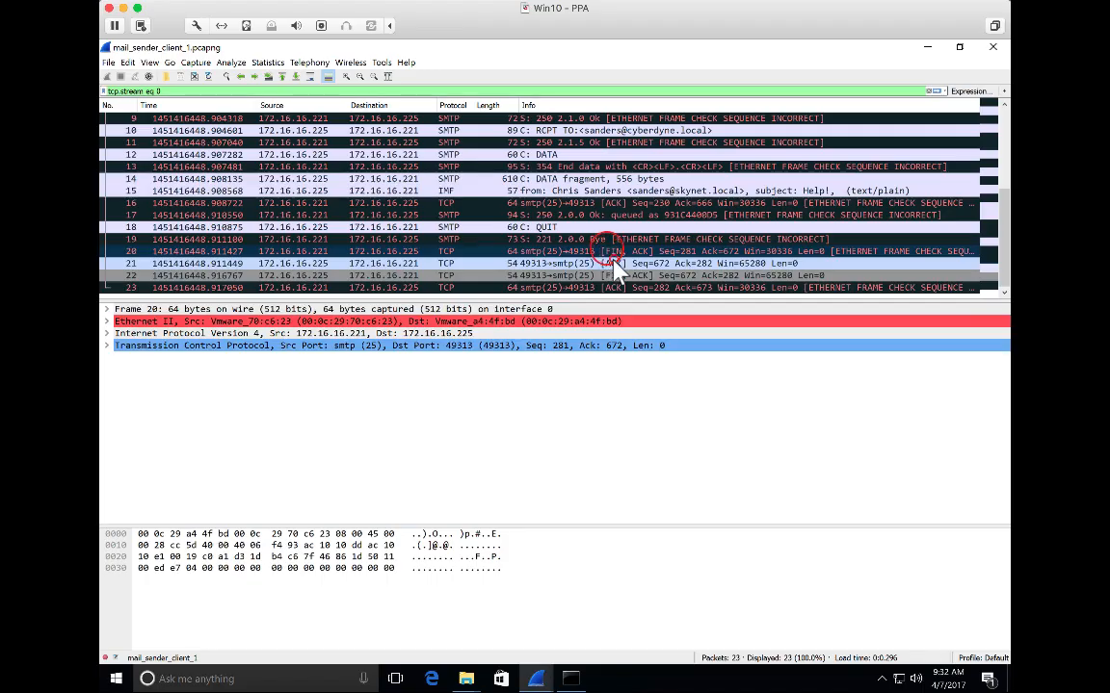
left_click(615, 264)
left_click(615, 275)
left_click(617, 286)
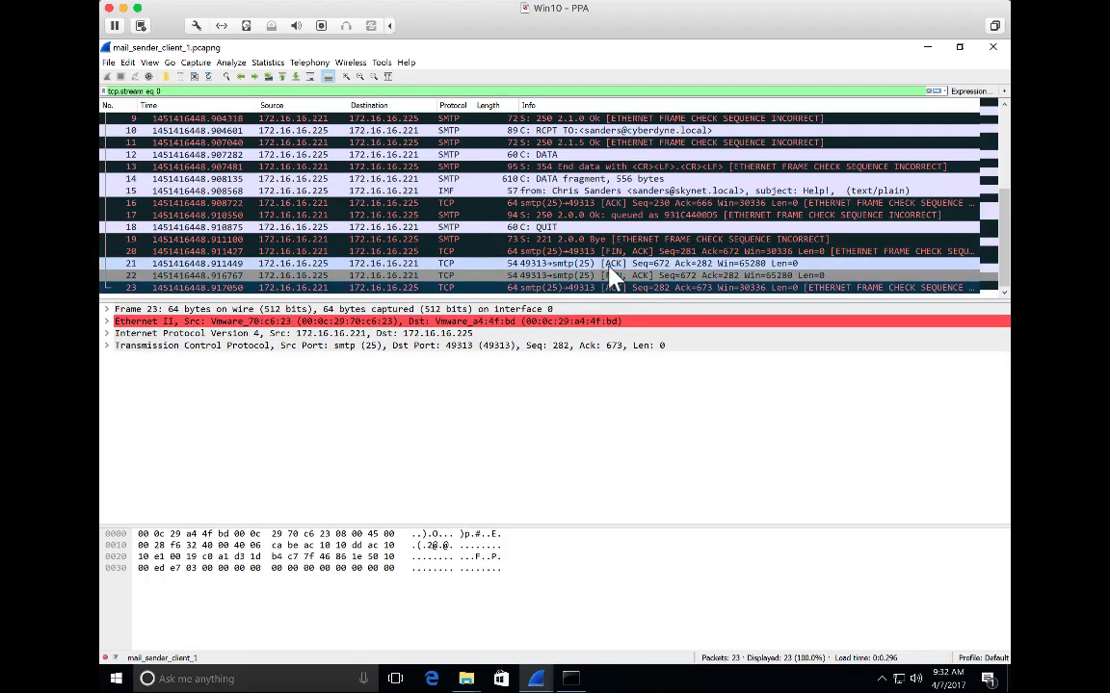
Follow the TCP stream from packet 15 again and highlight the DATA command together with the 354 End data reply.
left_click(589, 191)
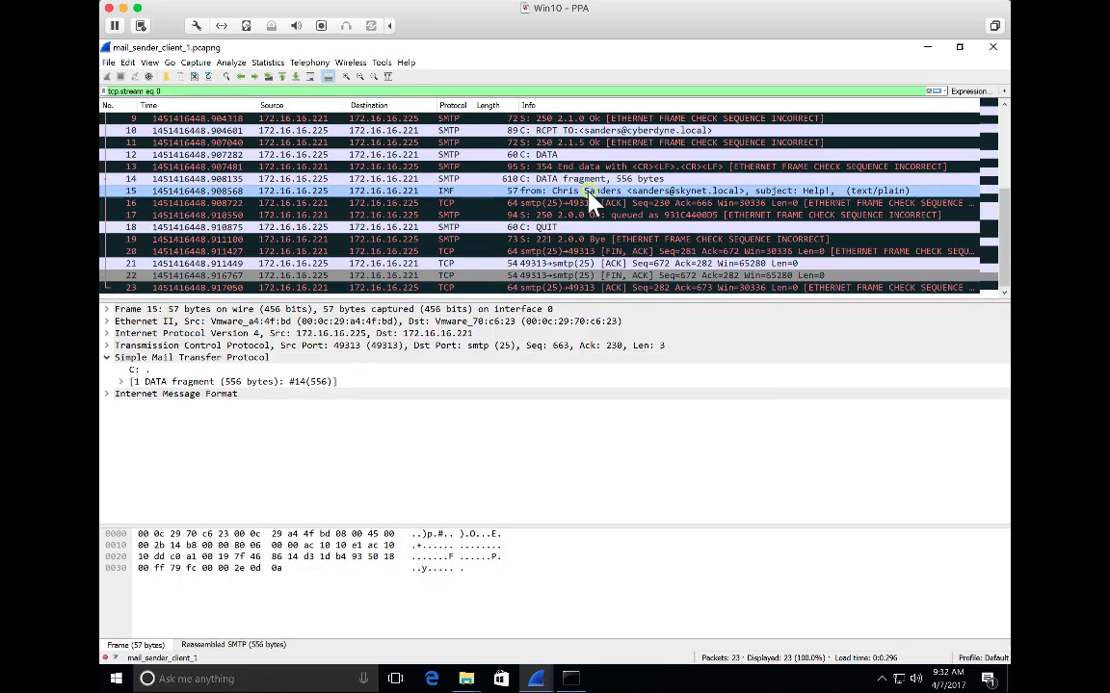
right_click(589, 191)
mouse_move(695, 356)
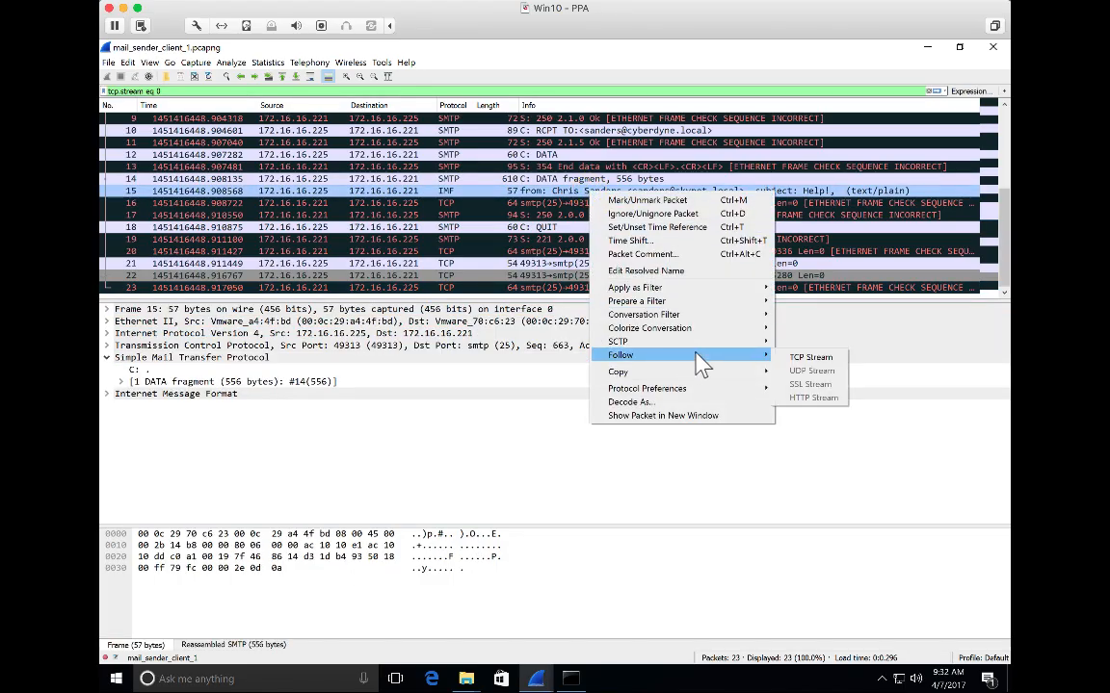
left_click(784, 359)
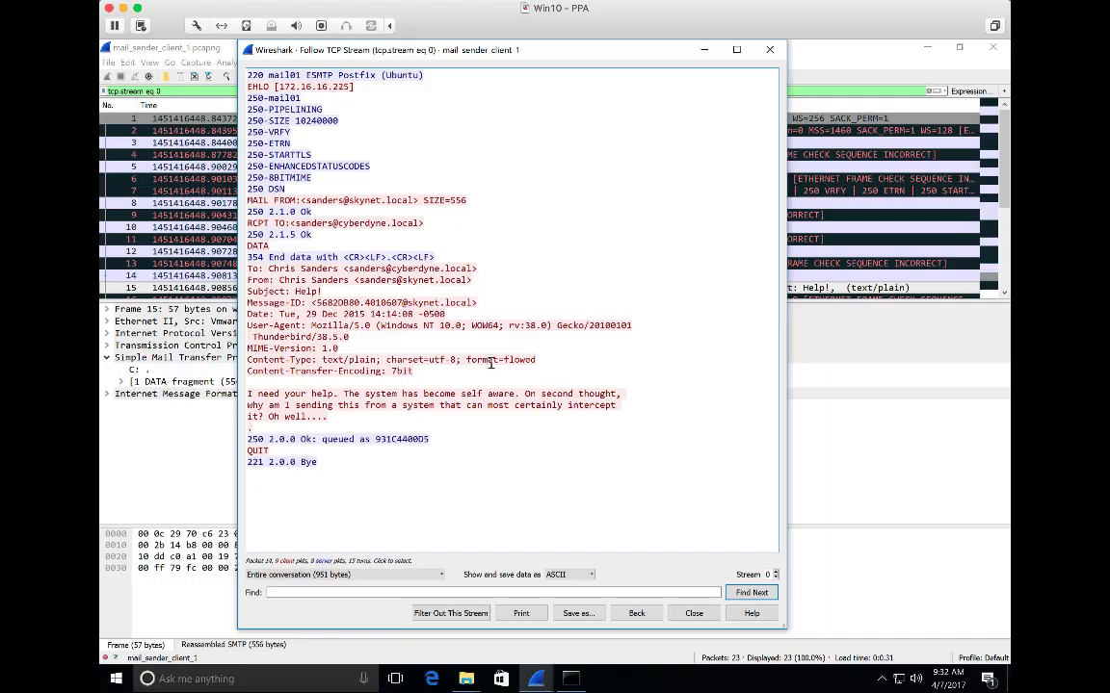
left_click(422, 258)
left_click_drag(422, 257, 230, 241)
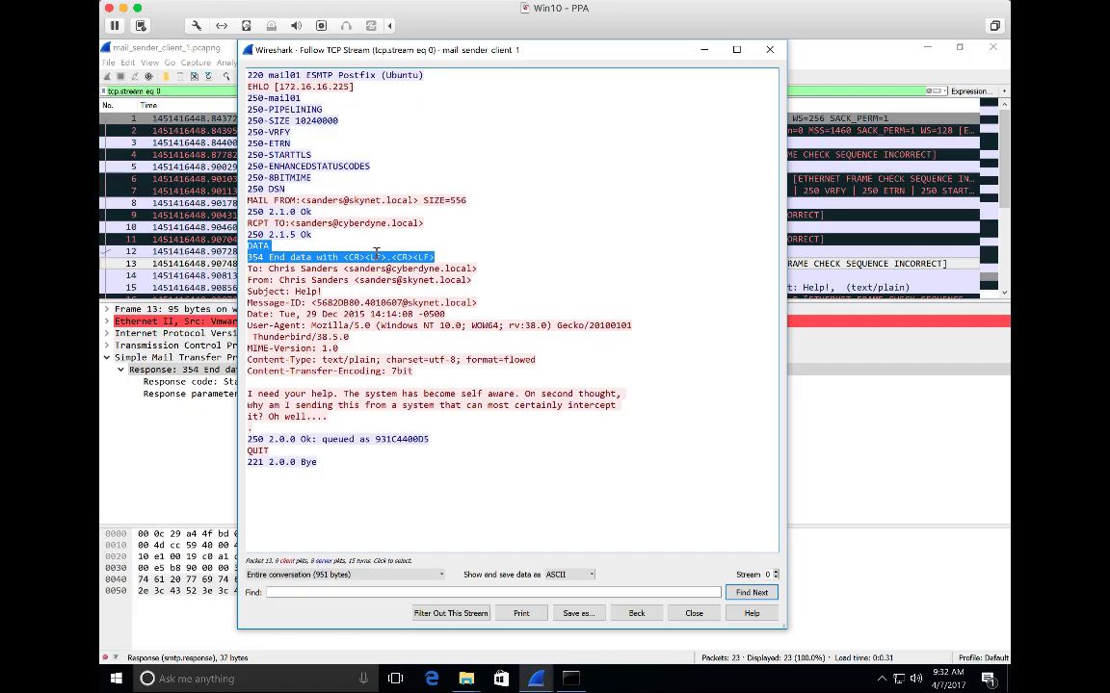
left_click(457, 256)
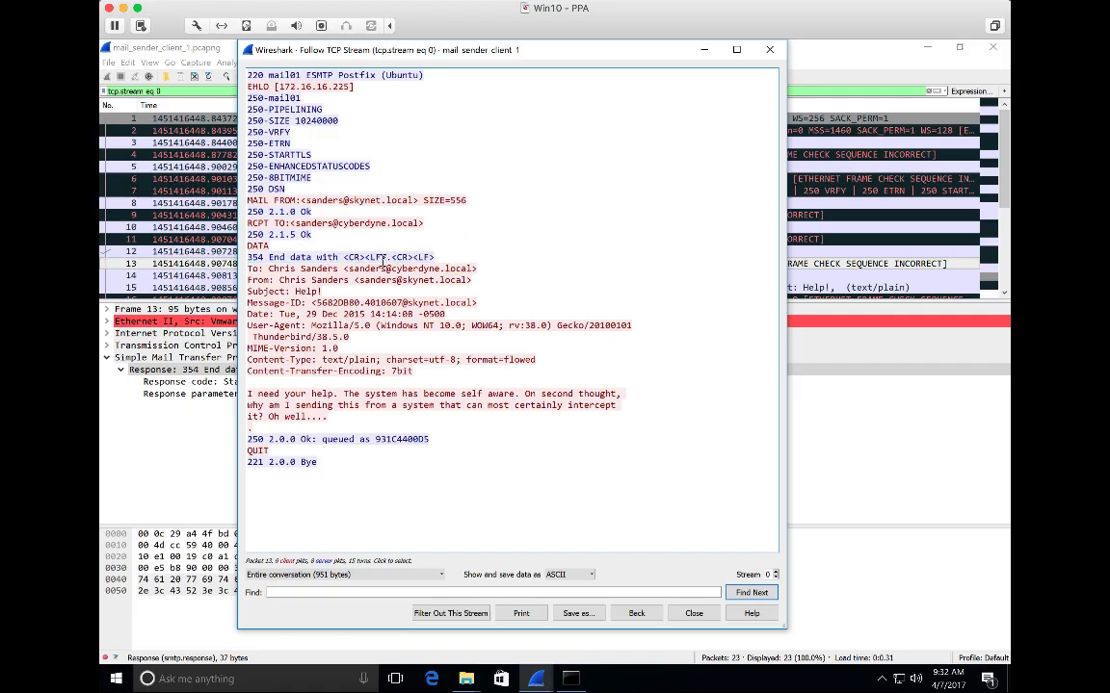
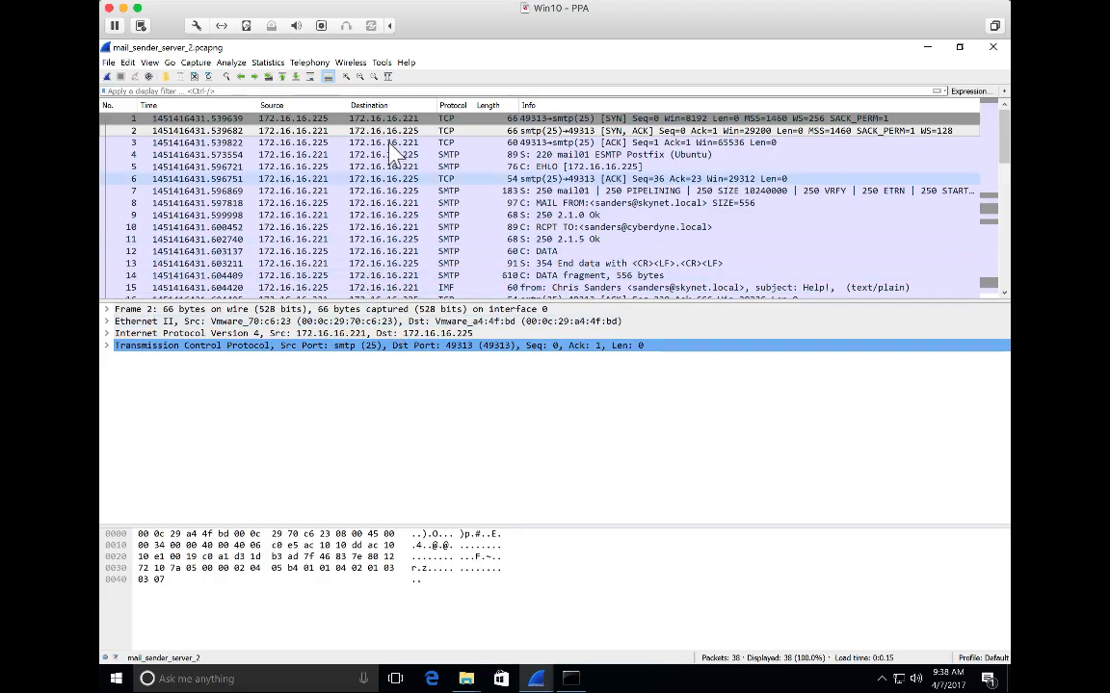
Review the TCP conversations in mail_sender_server_2.pcapng, including their addresses and ports, and close the statistics.
left_click(272, 64)
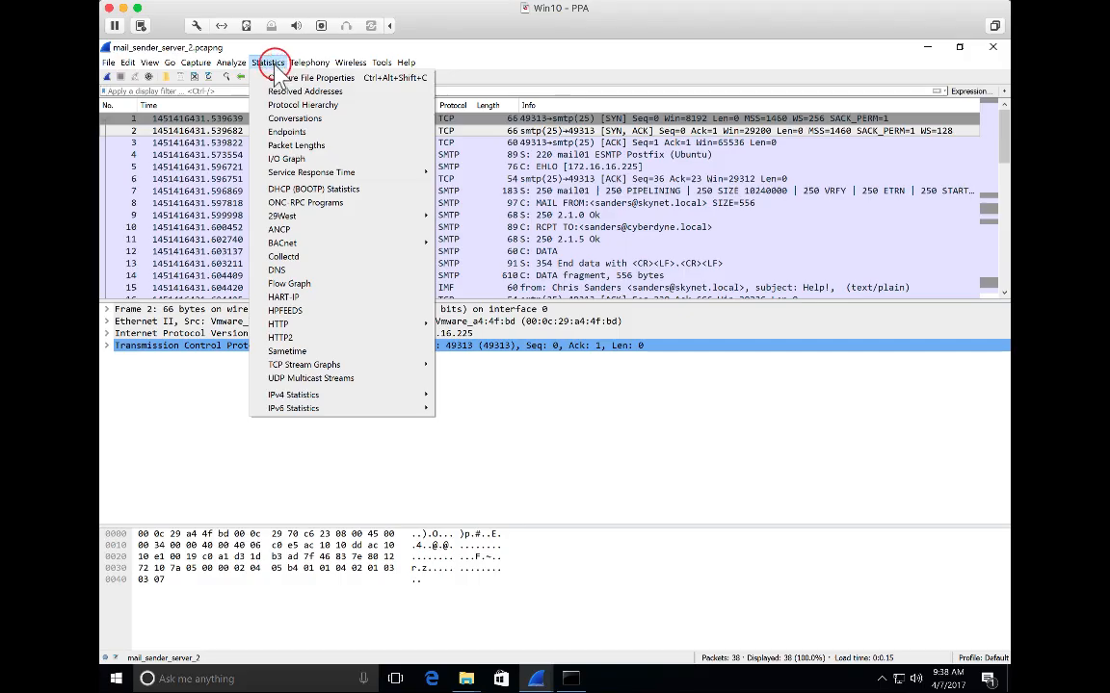
left_click(288, 118)
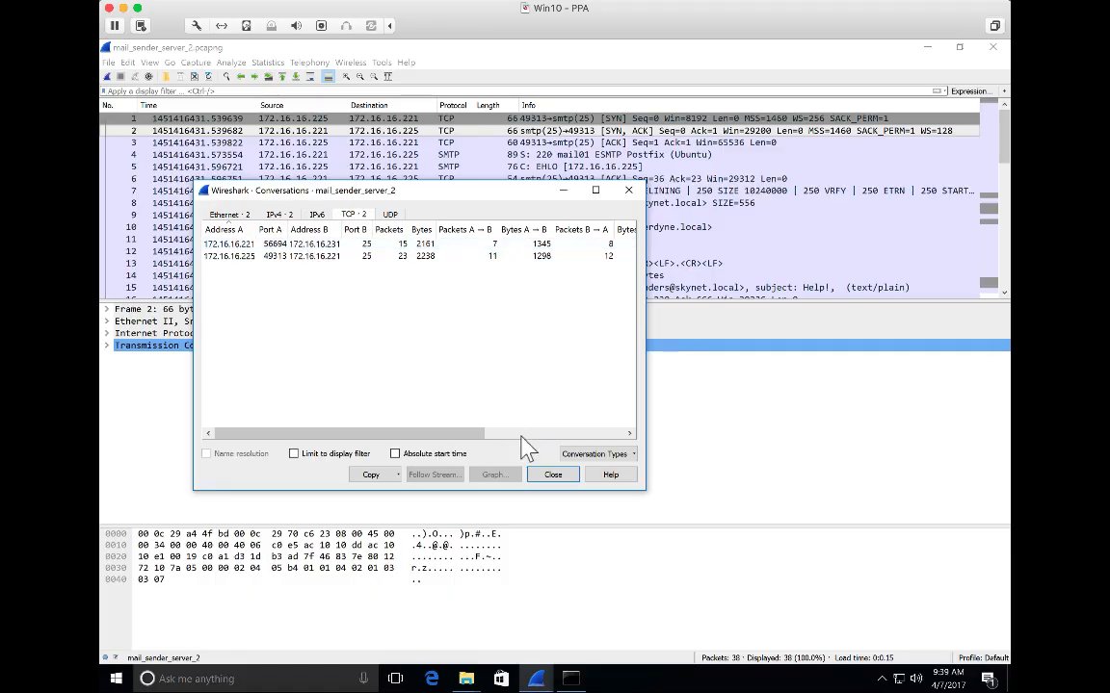
left_click(543, 475)
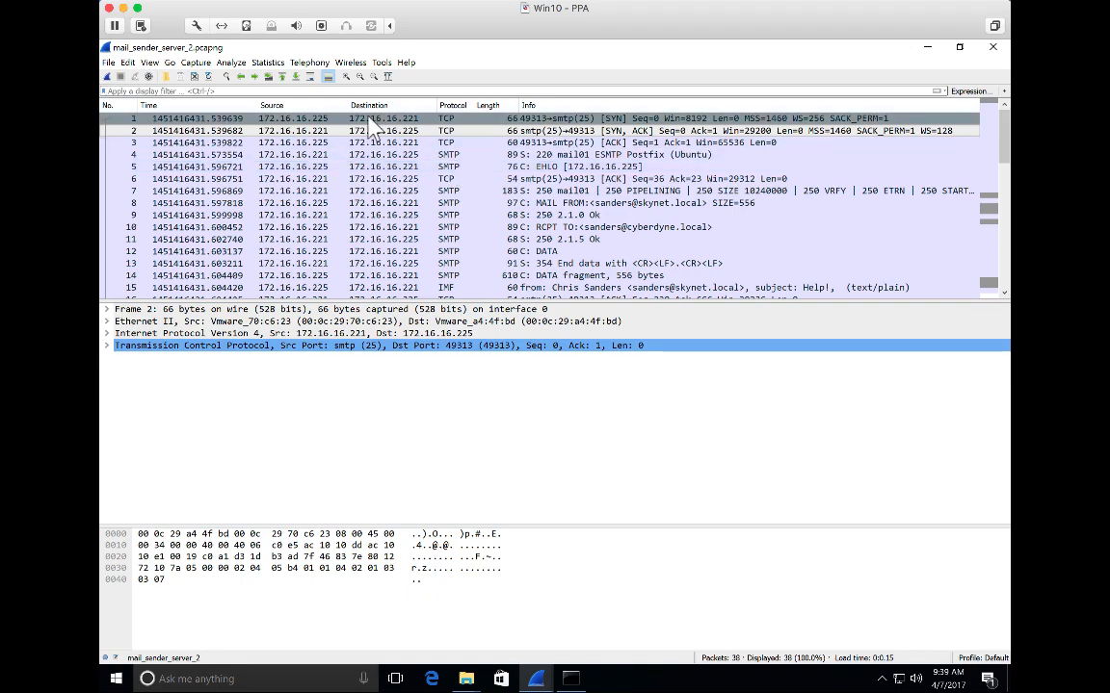
Colorize the TCP conversation that packet 1 belongs to with Color 1.
right_click(410, 118)
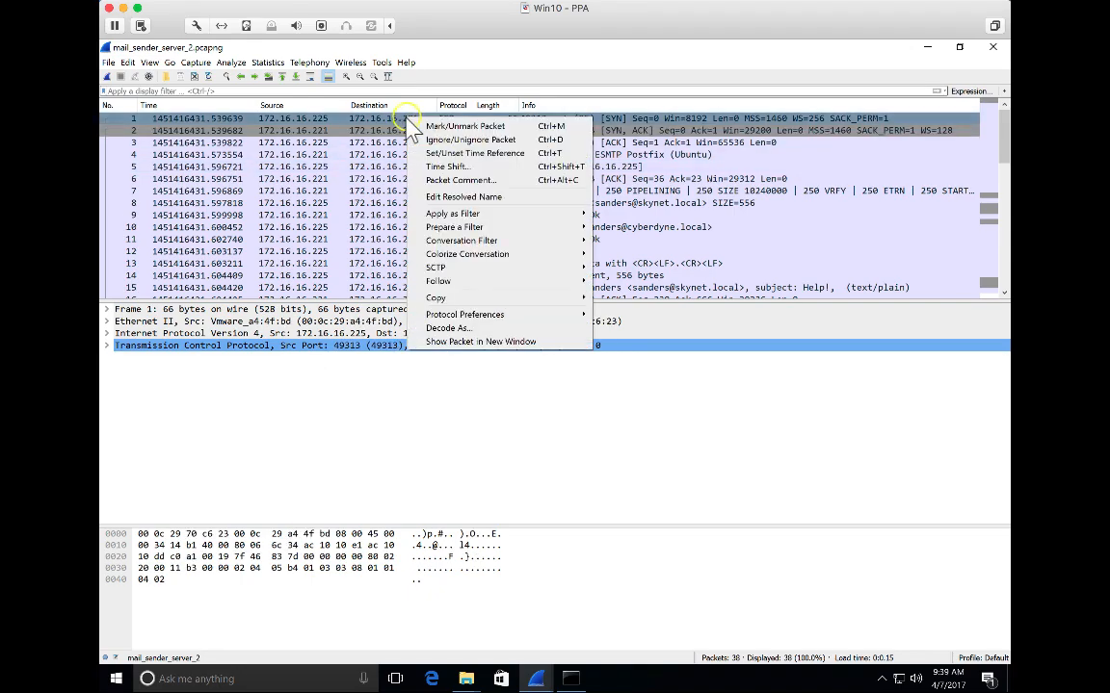
mouse_move(547, 266)
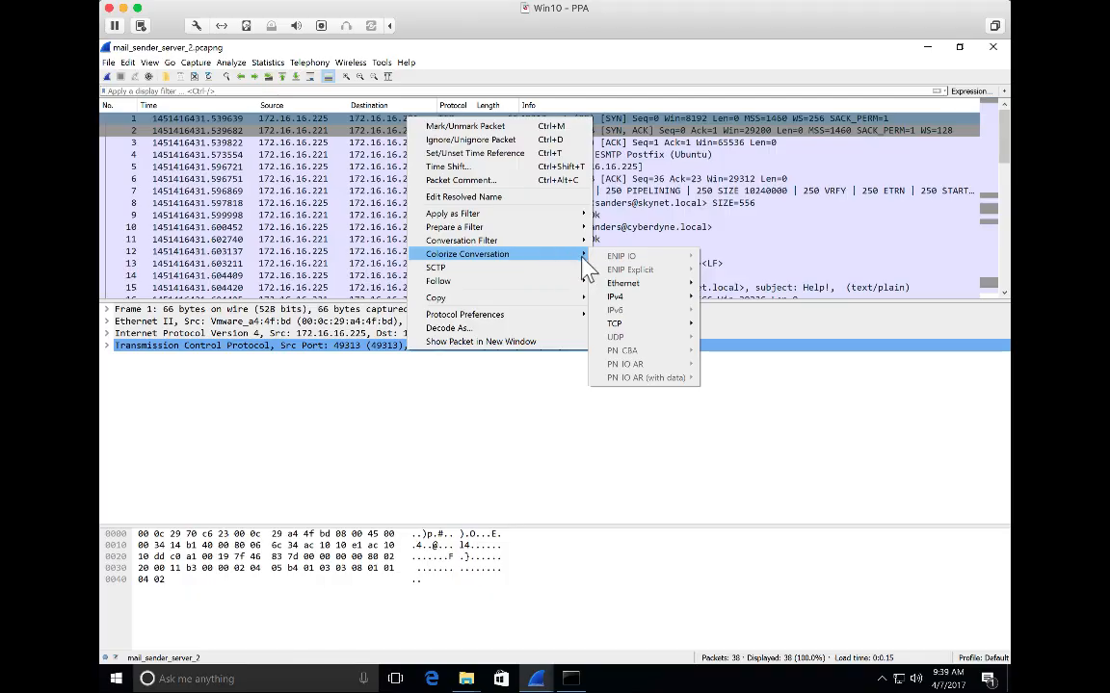
mouse_move(620, 323)
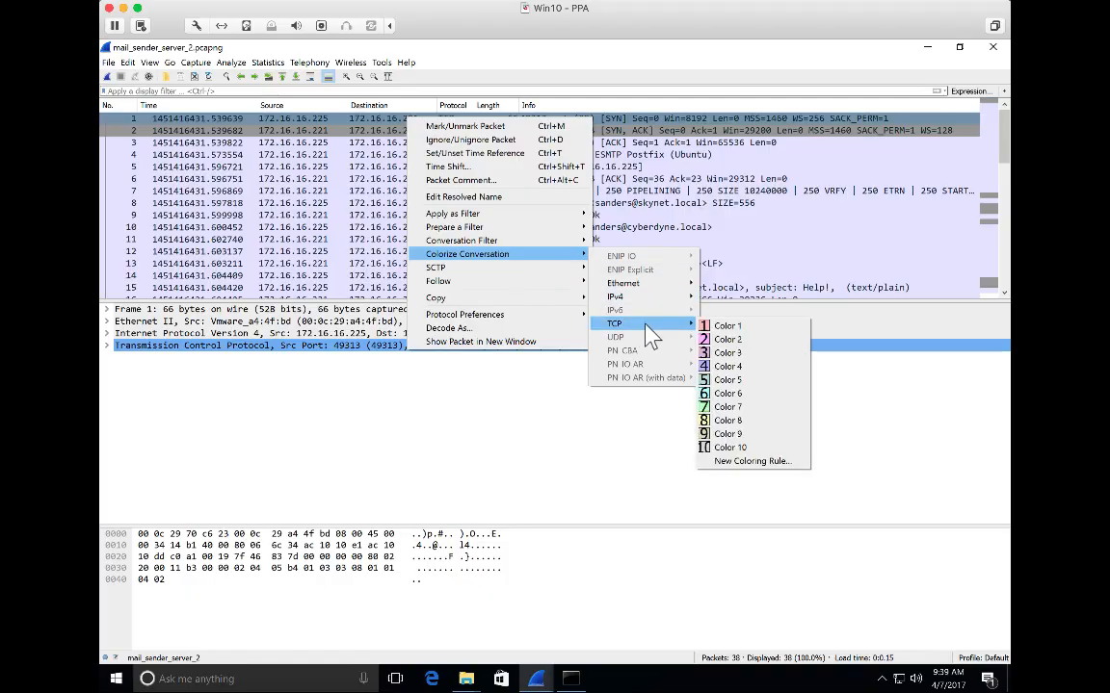
left_click(726, 326)
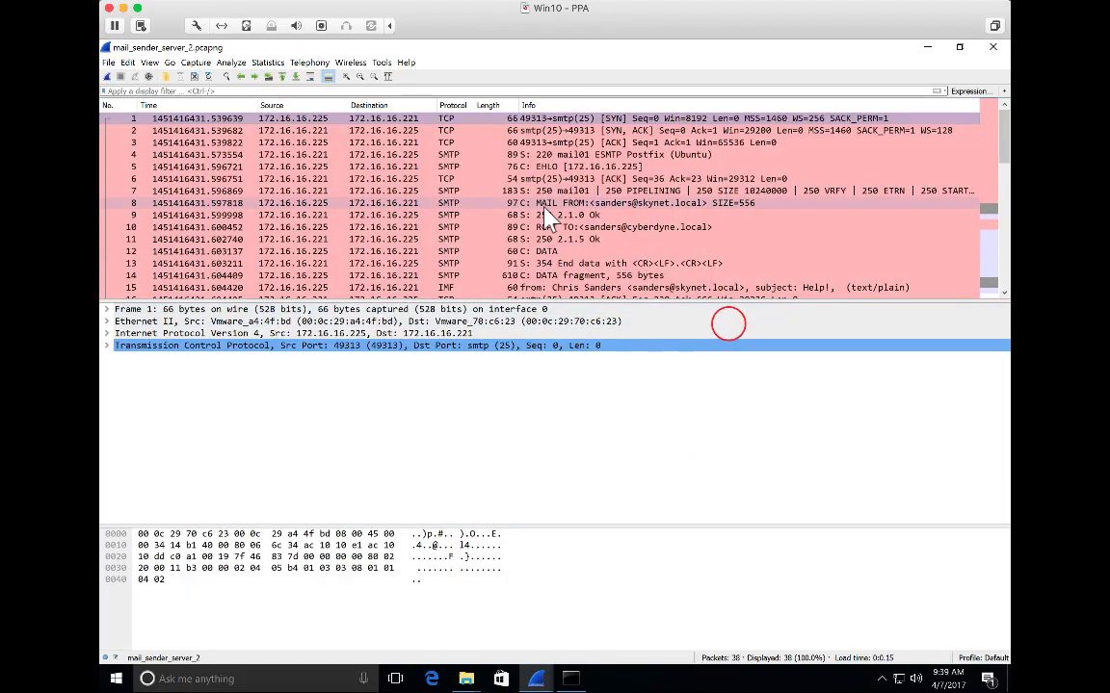
Examine the colored conversation's packets and the uncolored ones between them, ending on the FIN, ACK in packet 25.
scroll(547, 217, "down", 2)
scroll(547, 217, "down", 1)
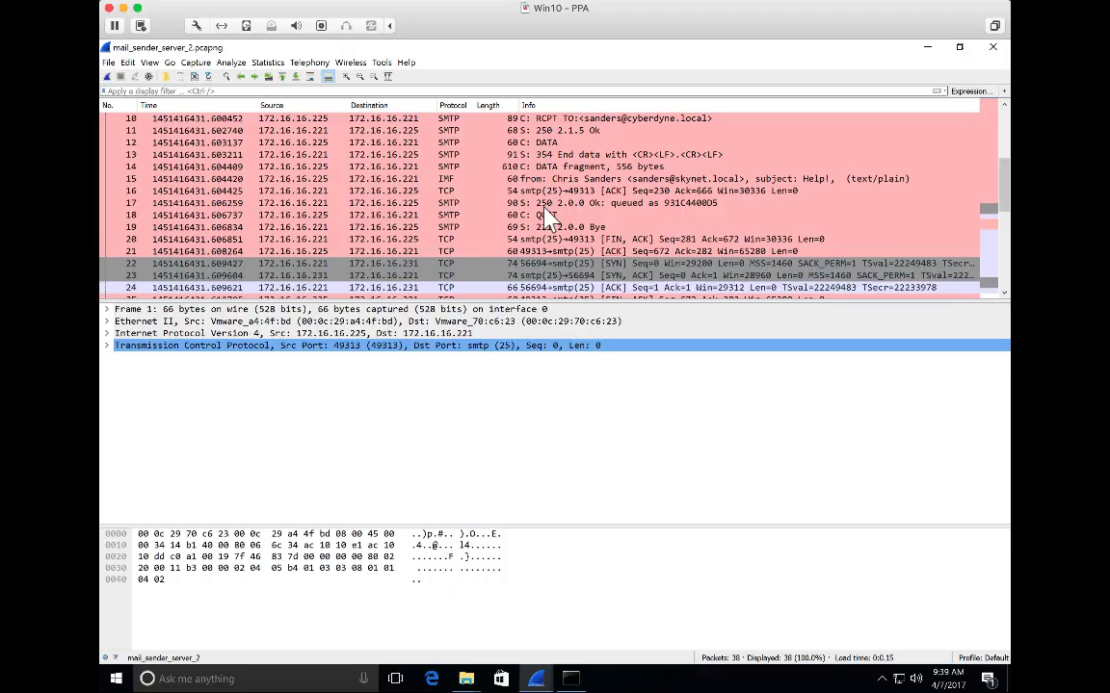
scroll(546, 216, "up", 3)
scroll(545, 216, "down", 2)
scroll(540, 222, "down", 1)
scroll(539, 221, "up", 3)
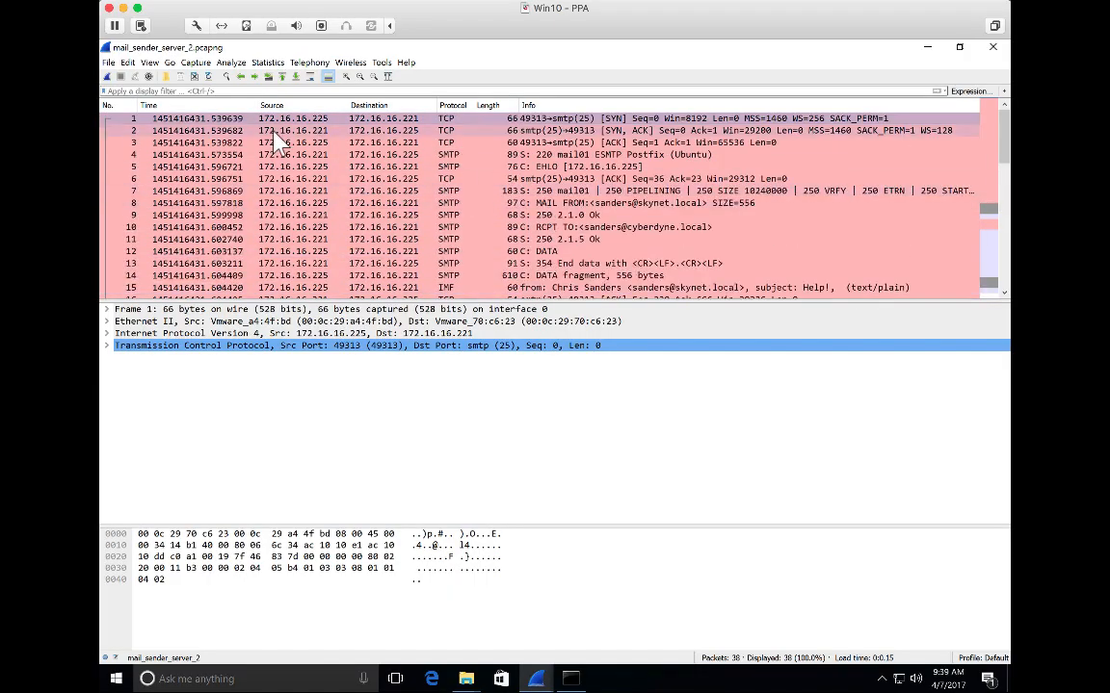
scroll(279, 149, "down", 4)
scroll(192, 265, "down", 1)
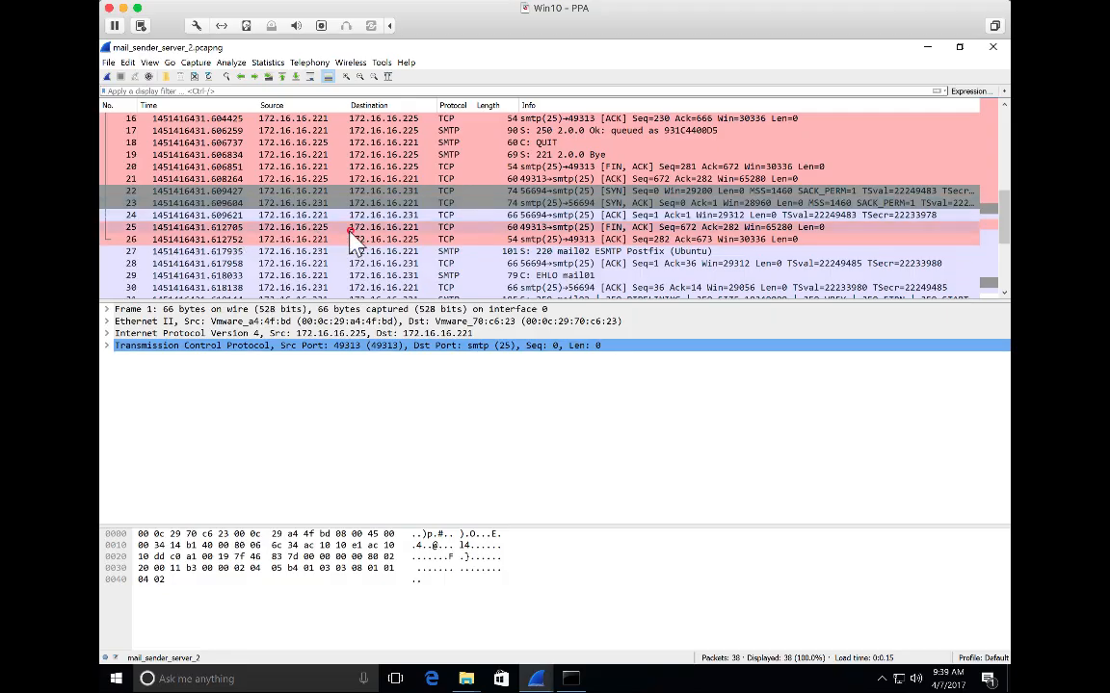
left_click(327, 227)
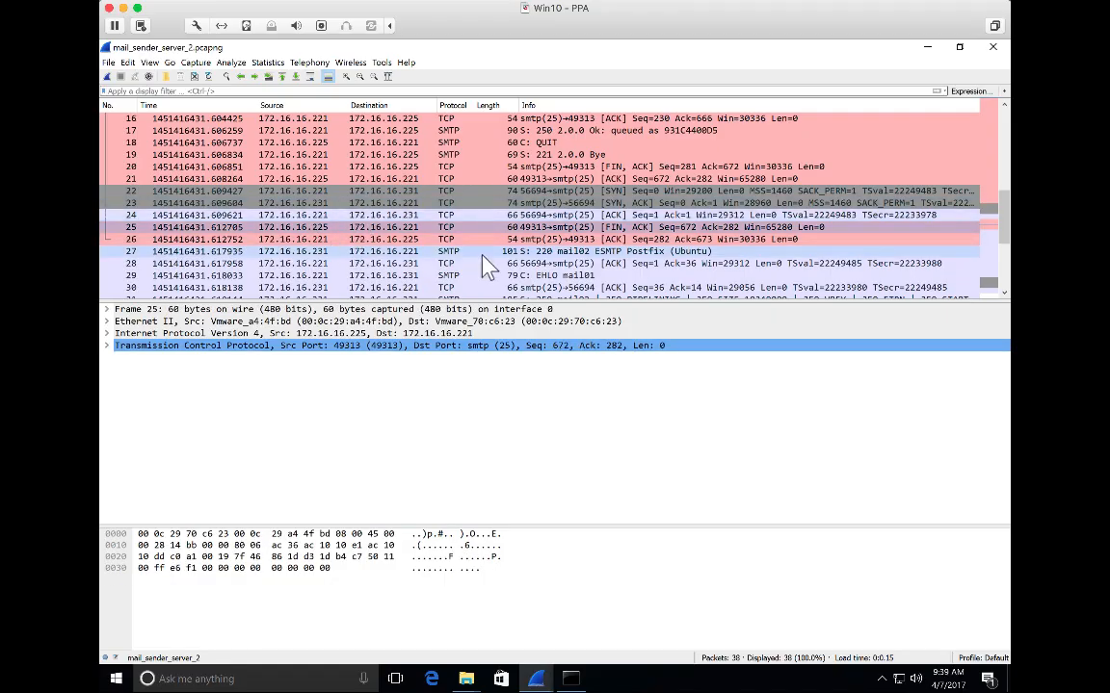
Colorize the TCP conversation that starts with the SYN in packet 22 with Color 7.
left_click(457, 191)
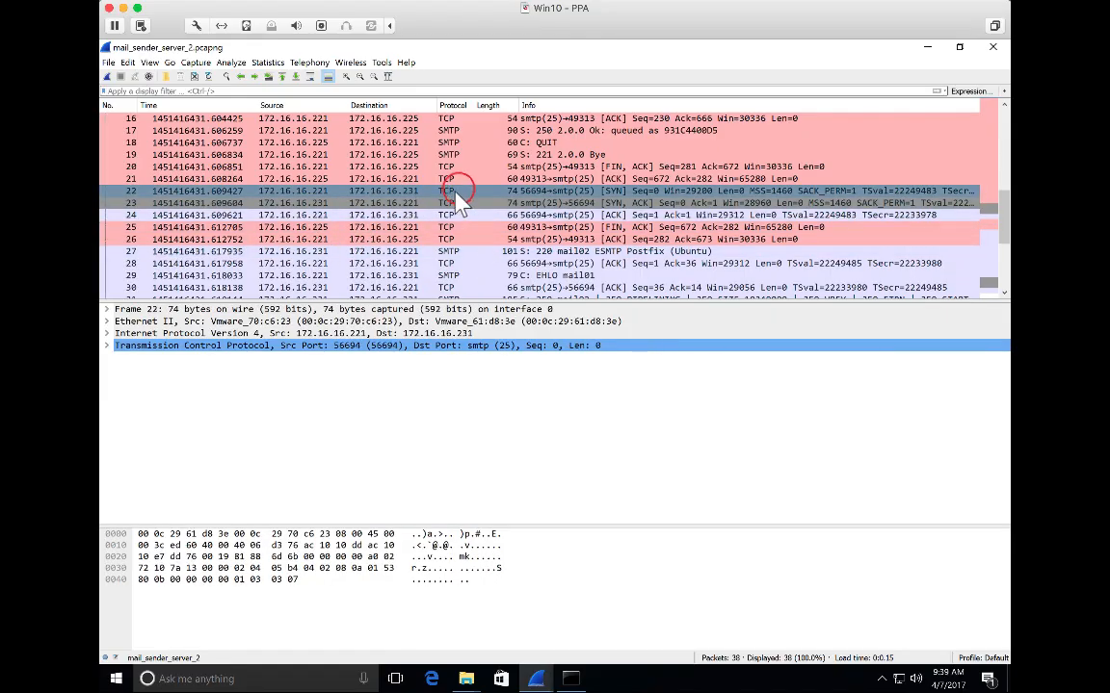
right_click(458, 193)
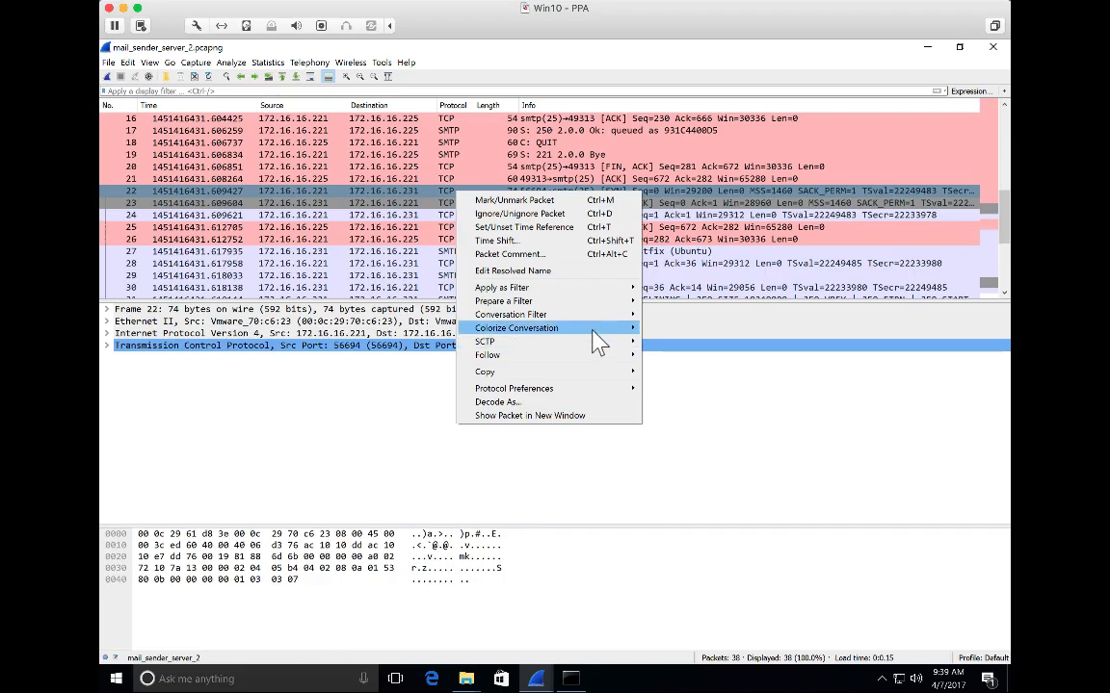
mouse_move(616, 332)
mouse_move(706, 400)
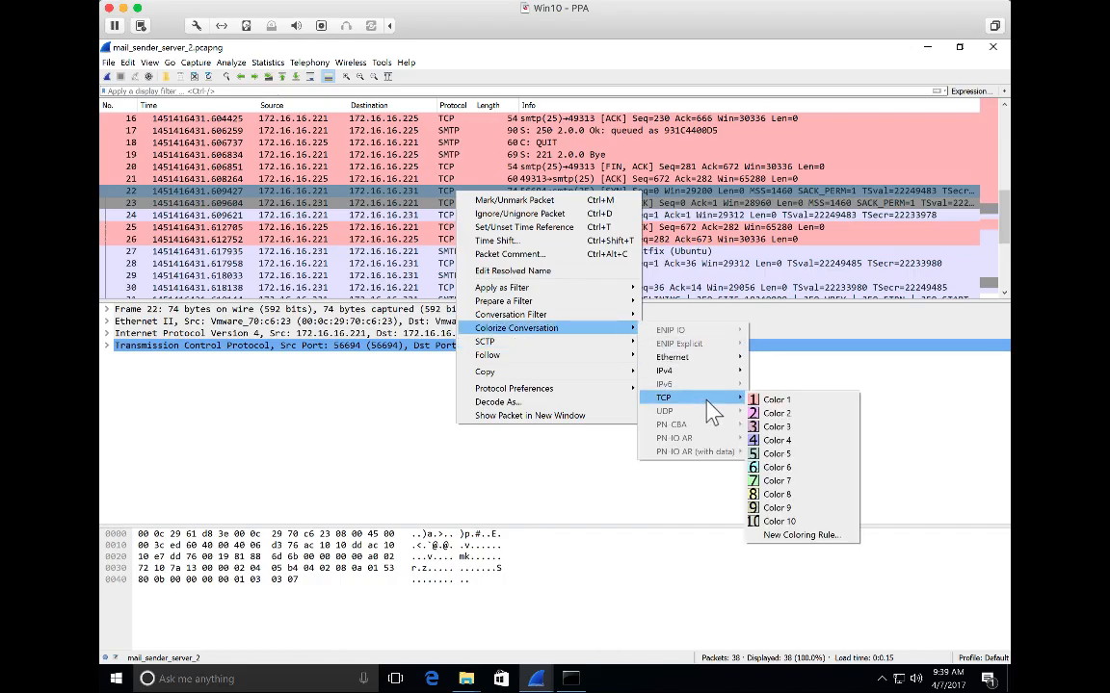
left_click(796, 480)
Select the 221 Bye reply in packet 19 and examine how the two colored conversations interleave across the packet list.
left_click(559, 153)
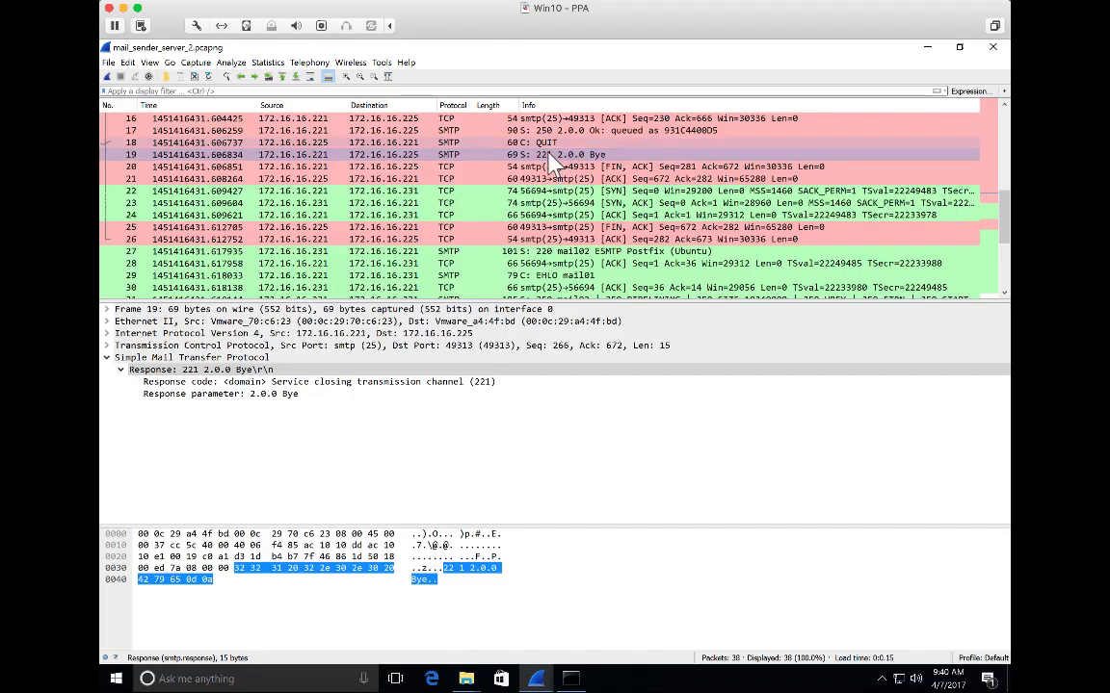
scroll(552, 159, "up", 3)
scroll(554, 166, "down", 3)
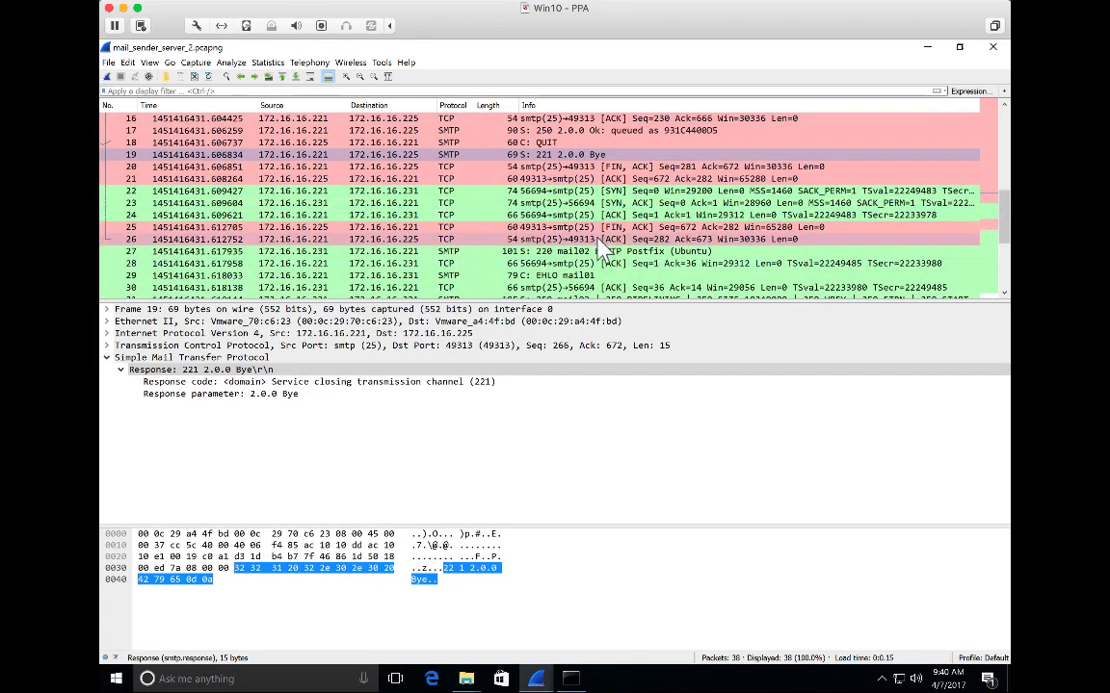
scroll(602, 248, "down", 3)
scroll(599, 246, "up", 2)
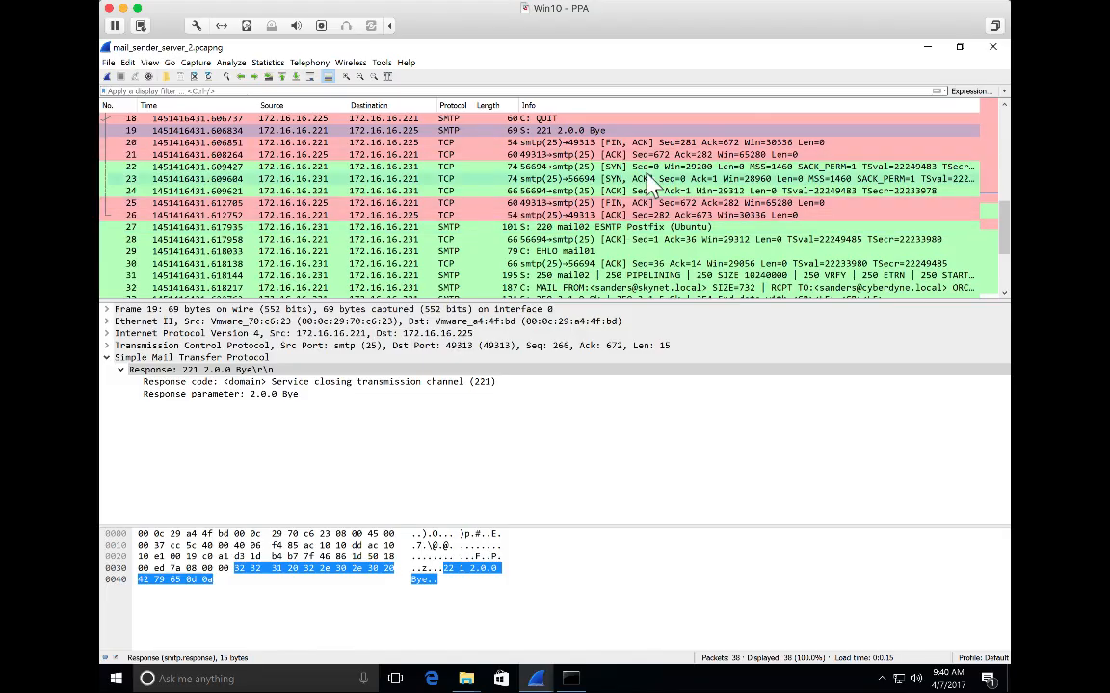
scroll(595, 241, "down", 2)
scroll(578, 221, "up", 8)
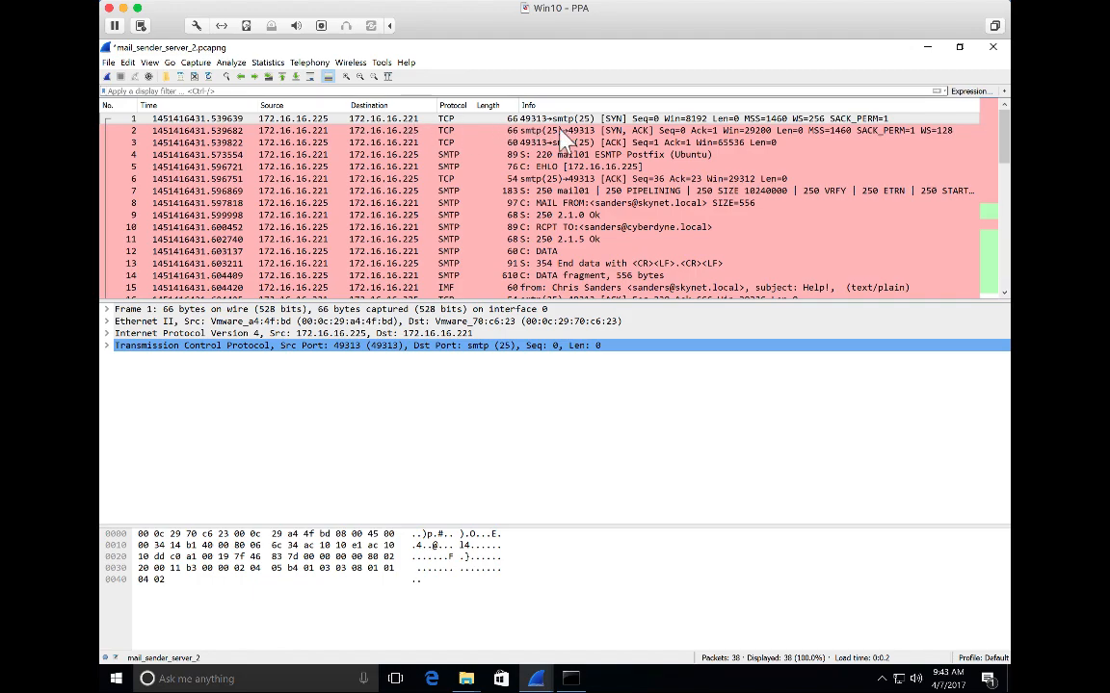
Follow the TCP stream from the 220 mail01 greeting in packet 4.
right_click(624, 156)
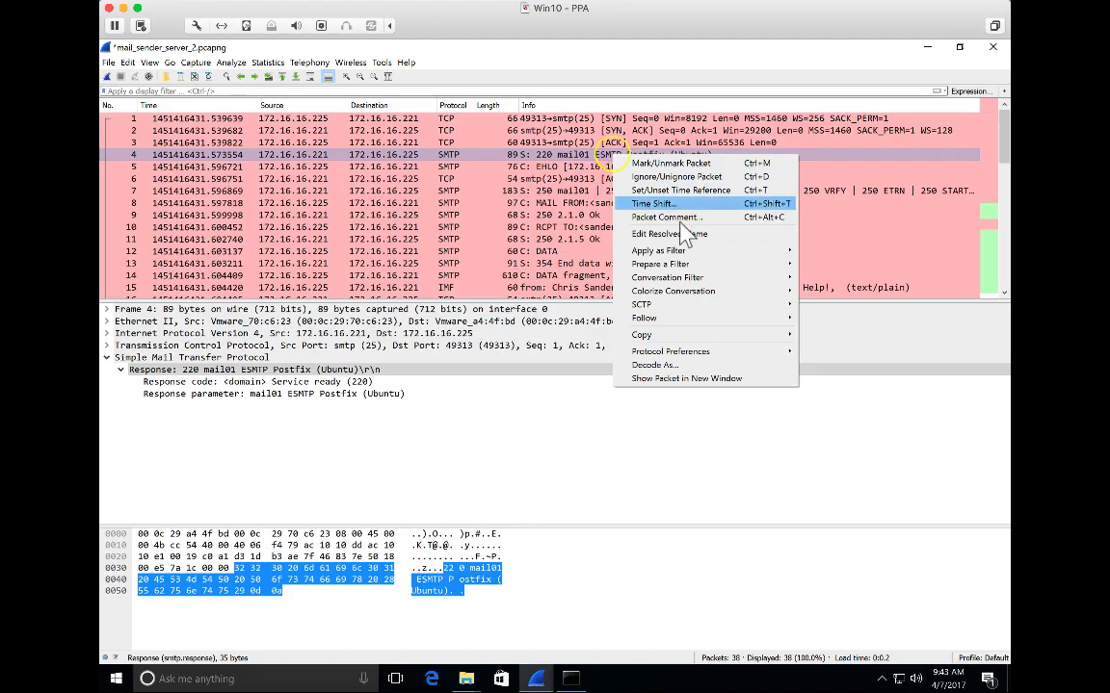
mouse_move(700, 320)
left_click(807, 322)
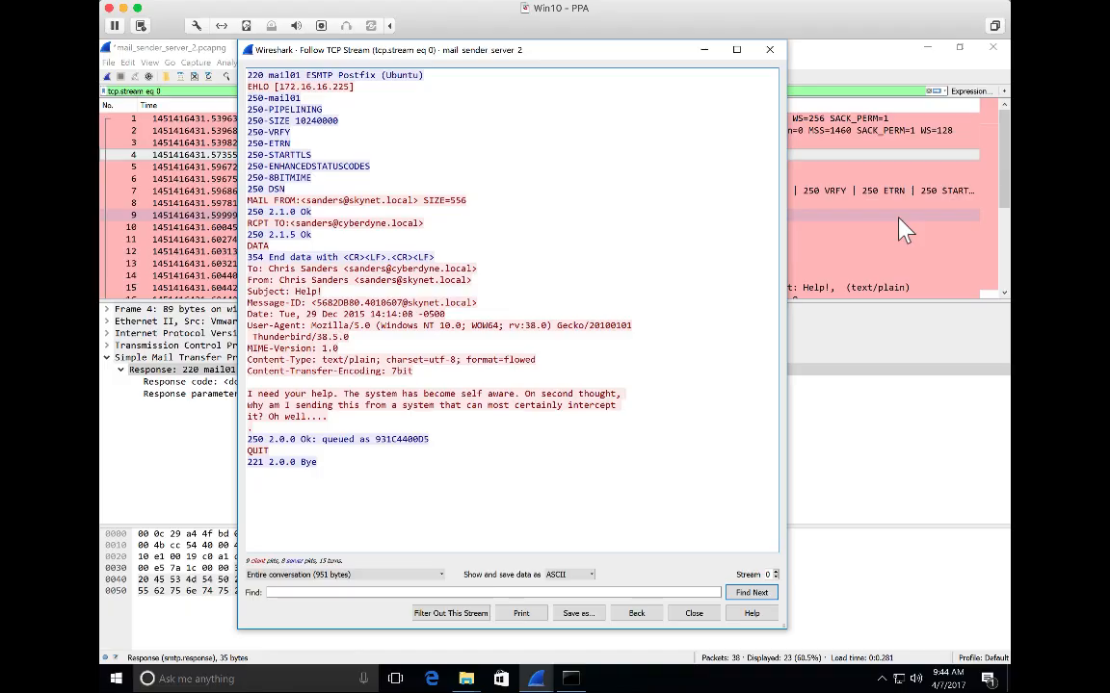
Close the followed stream and clear the tcp.stream eq 0 display filter to restore the full packet list.
left_click(693, 611)
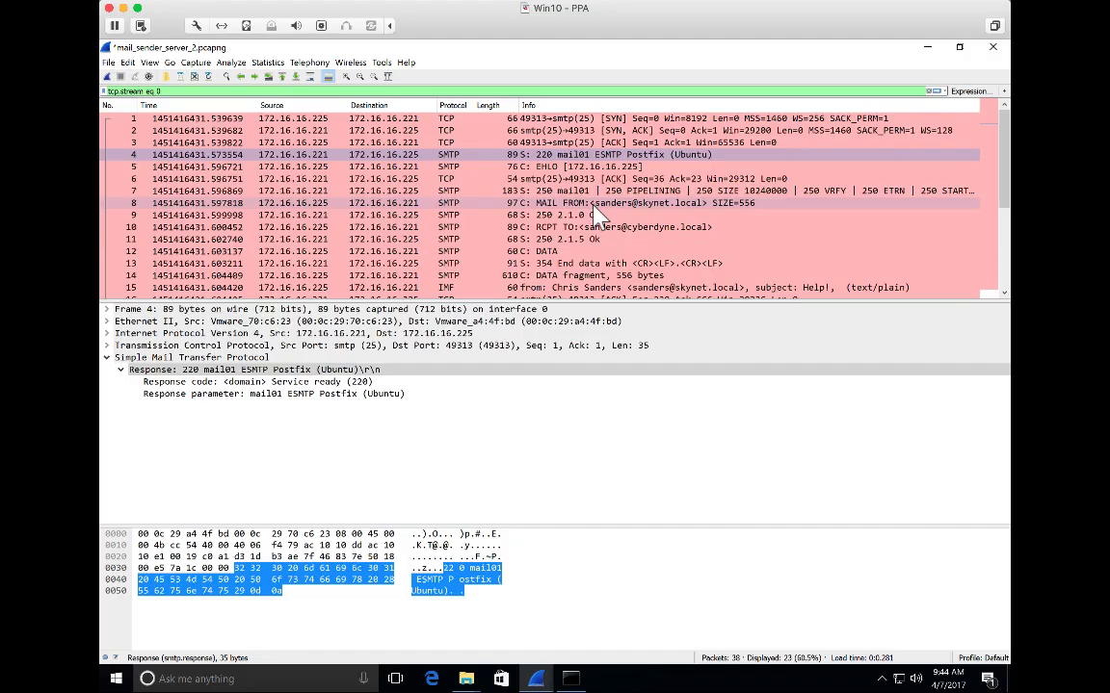
scroll(596, 214, "down", 3)
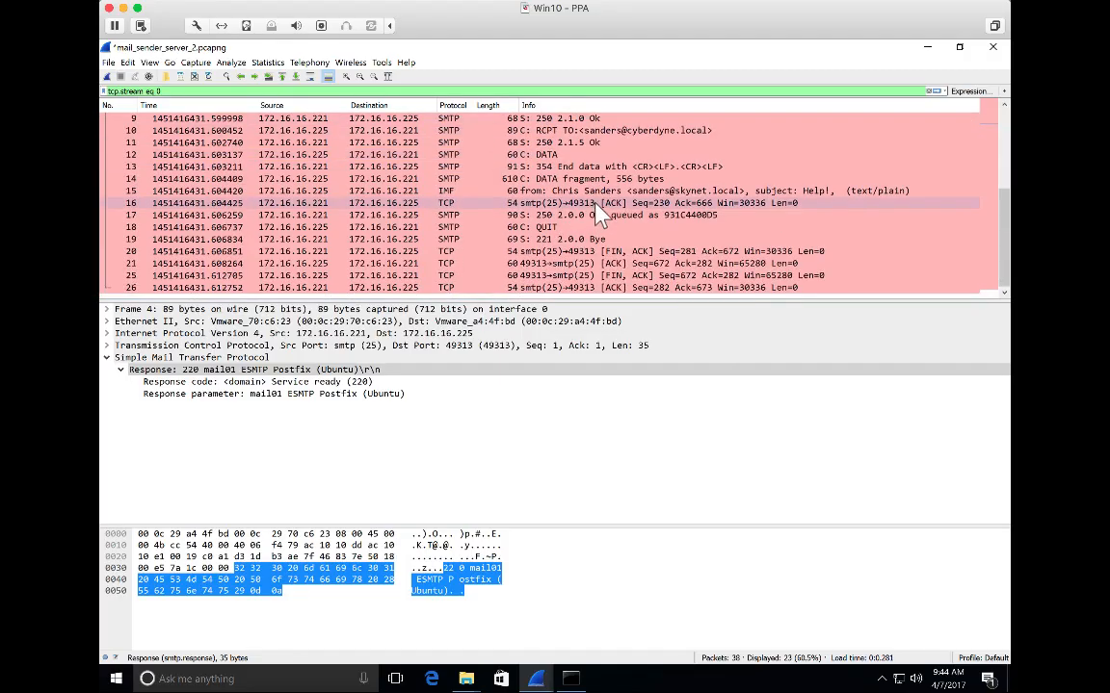
scroll(596, 214, "up", 3)
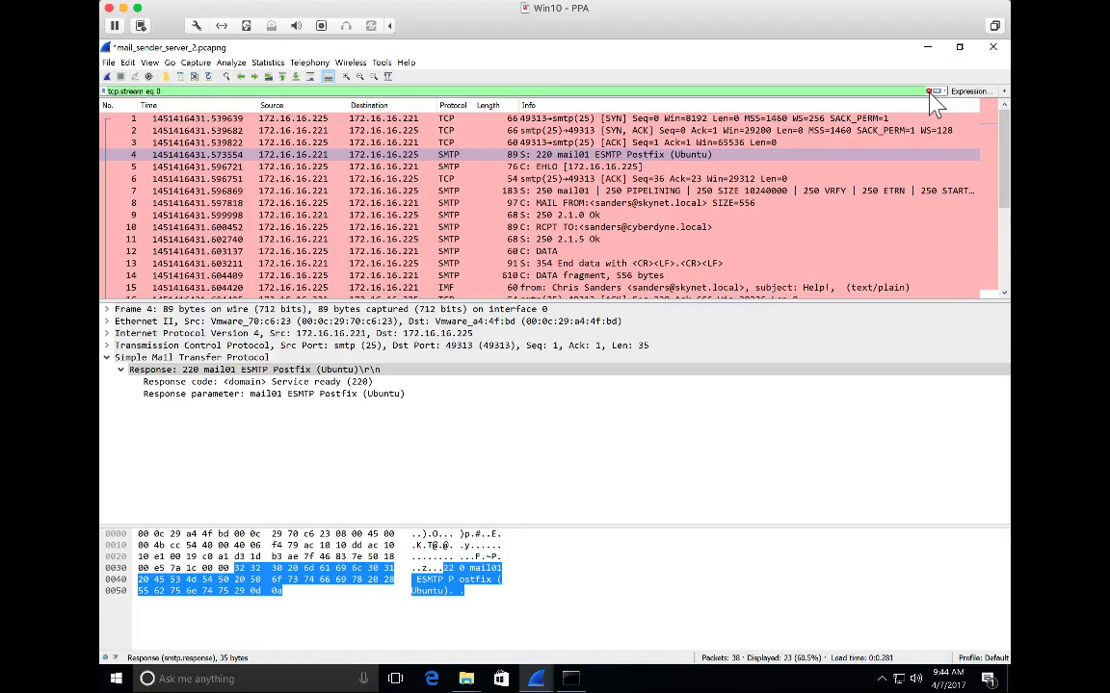
left_click(929, 91)
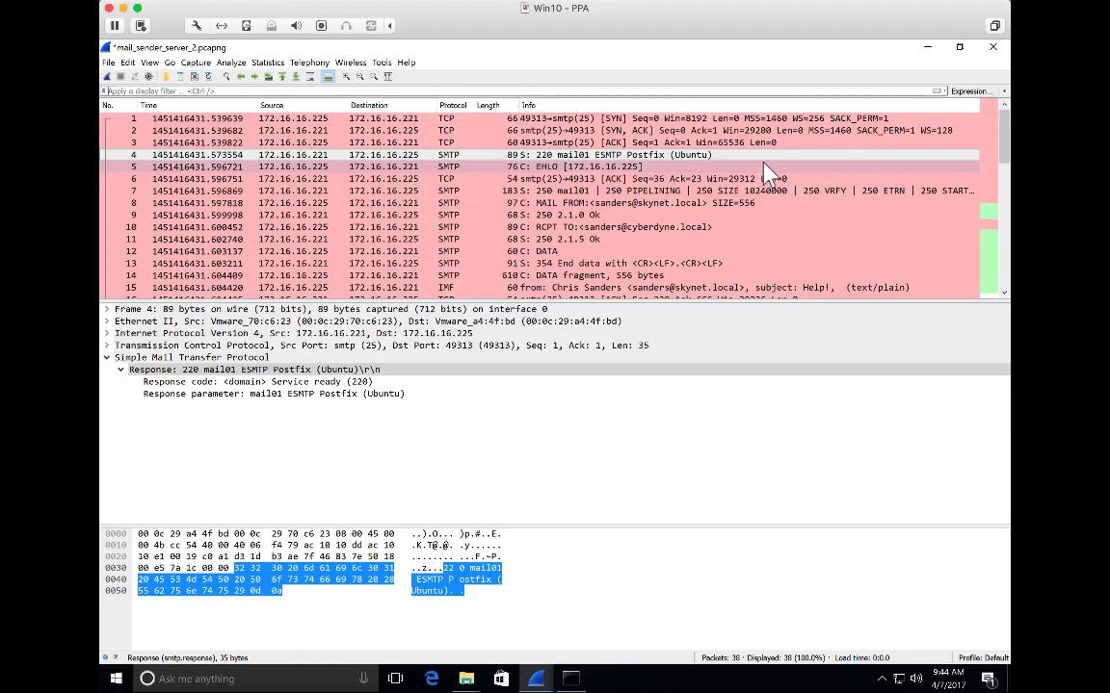
Examine the transition to the second colored conversation and inspect its TCP handshake in packets 22 to 24.
scroll(764, 169, "down", 2)
scroll(758, 167, "up", 1)
scroll(758, 174, "up", 1)
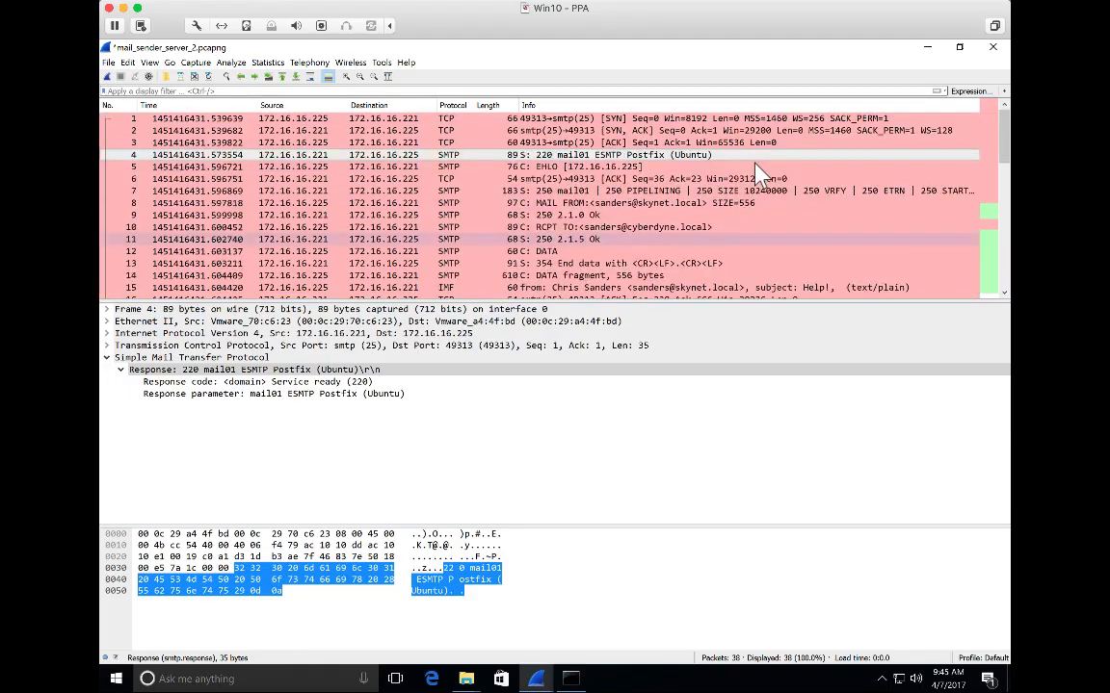
scroll(758, 174, "down", 1)
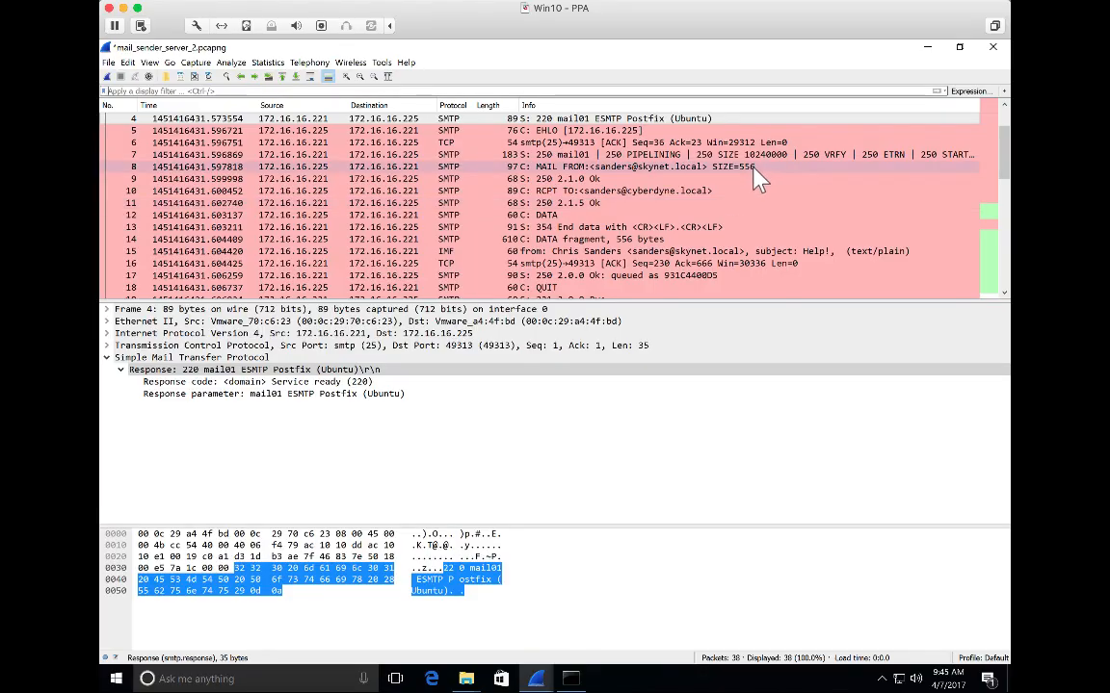
scroll(749, 168, "down", 1)
scroll(746, 174, "down", 2)
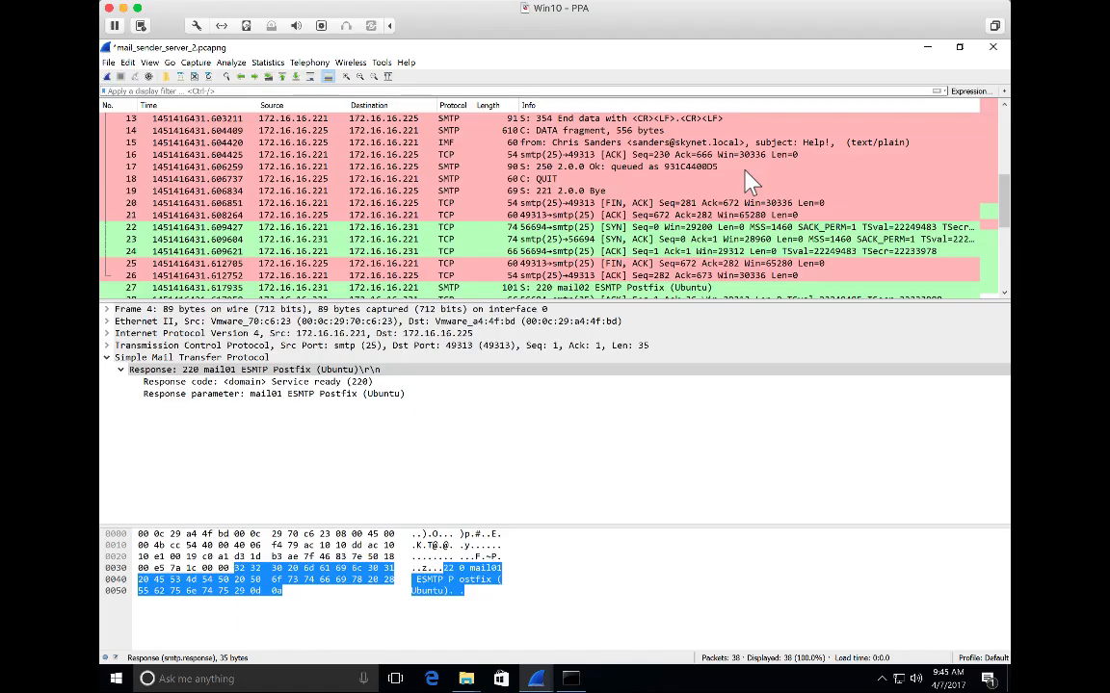
scroll(749, 183, "down", 1)
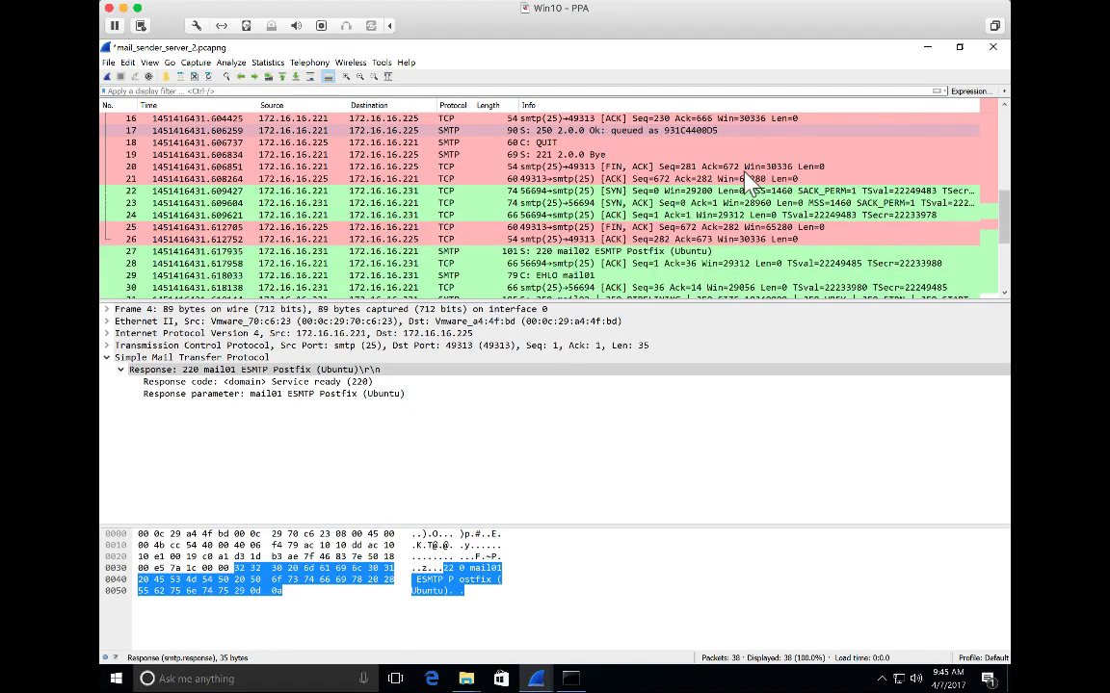
scroll(750, 183, "down", 1)
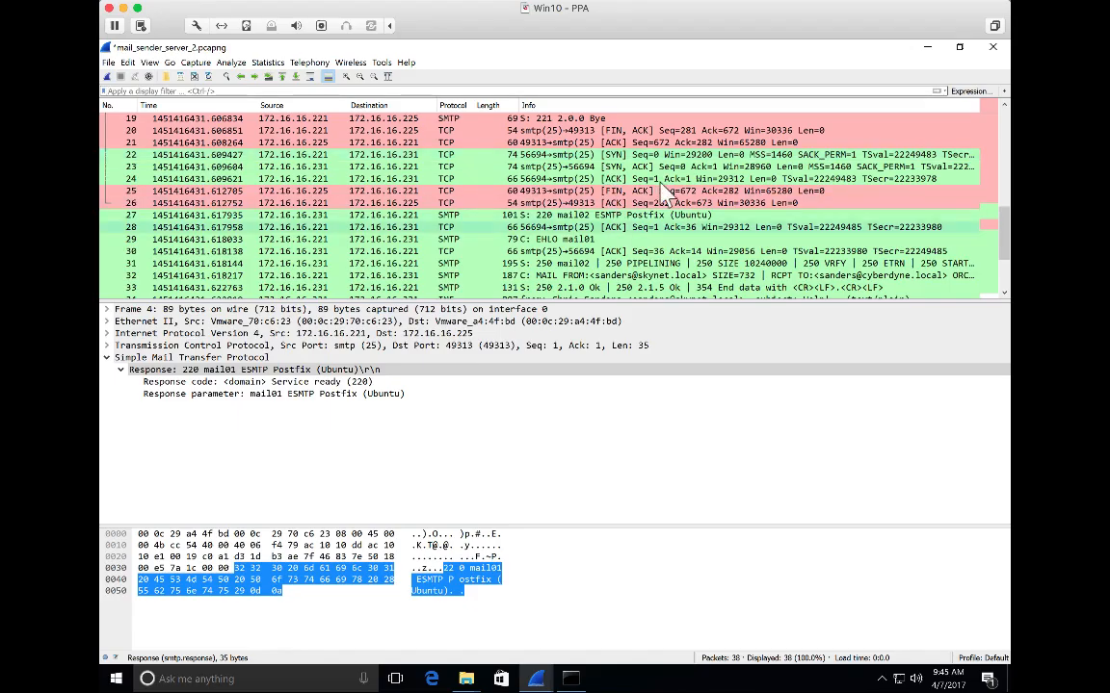
left_click(624, 155)
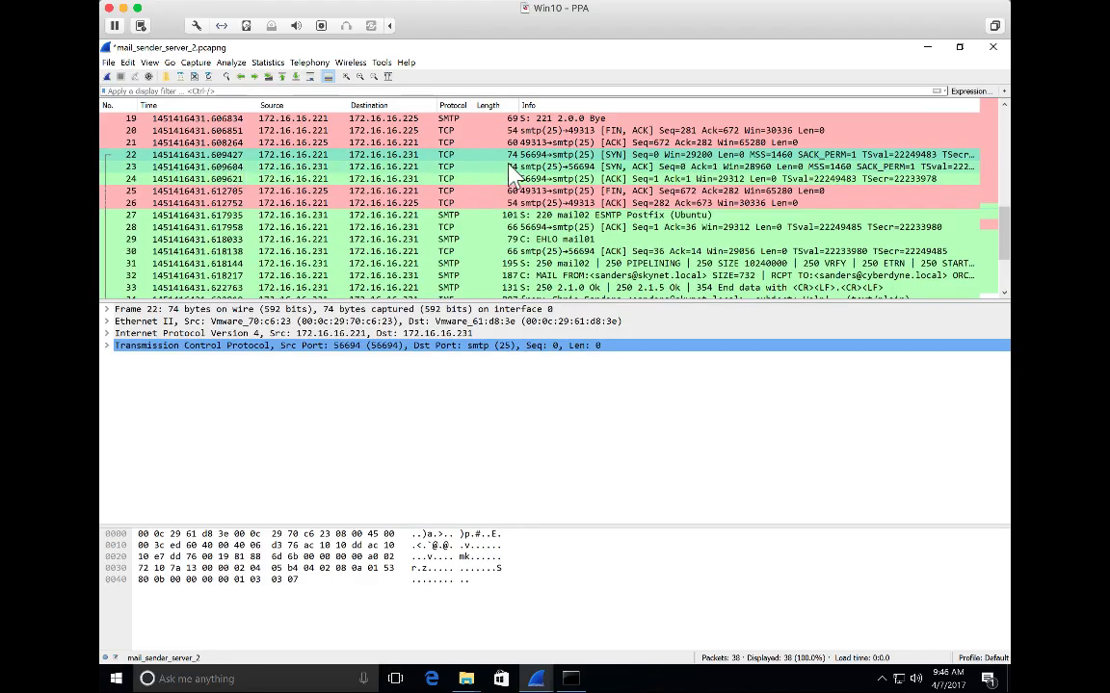
left_click(632, 167)
left_click(624, 179)
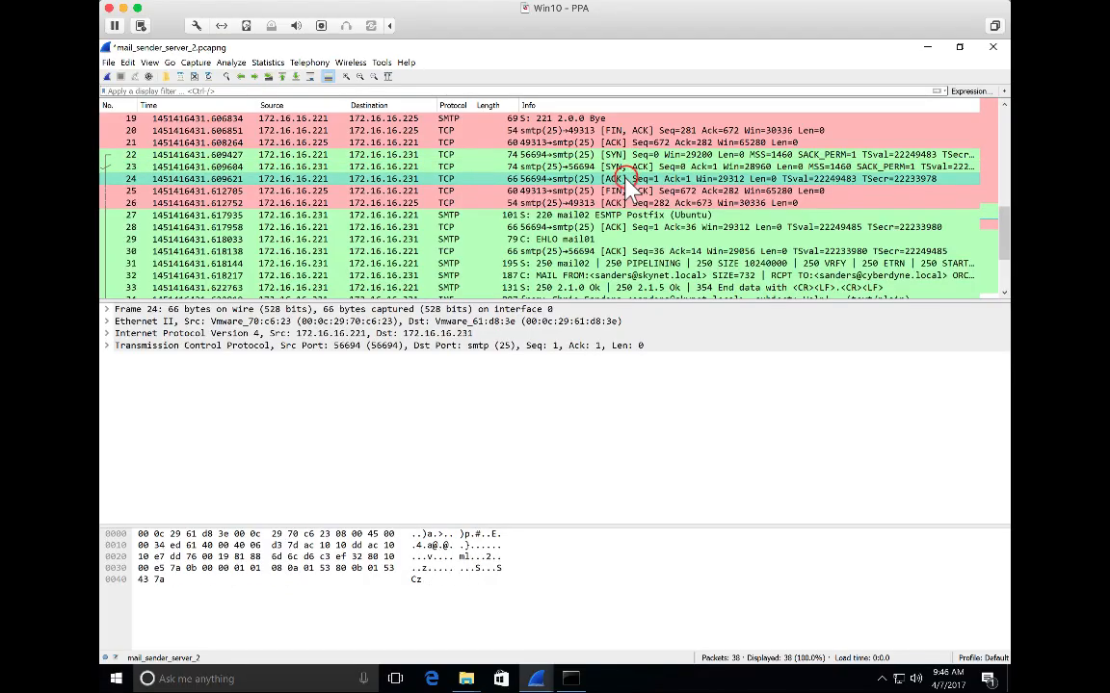
Follow the TCP stream from the 220 mail02 greeting in packet 27.
left_click(563, 215)
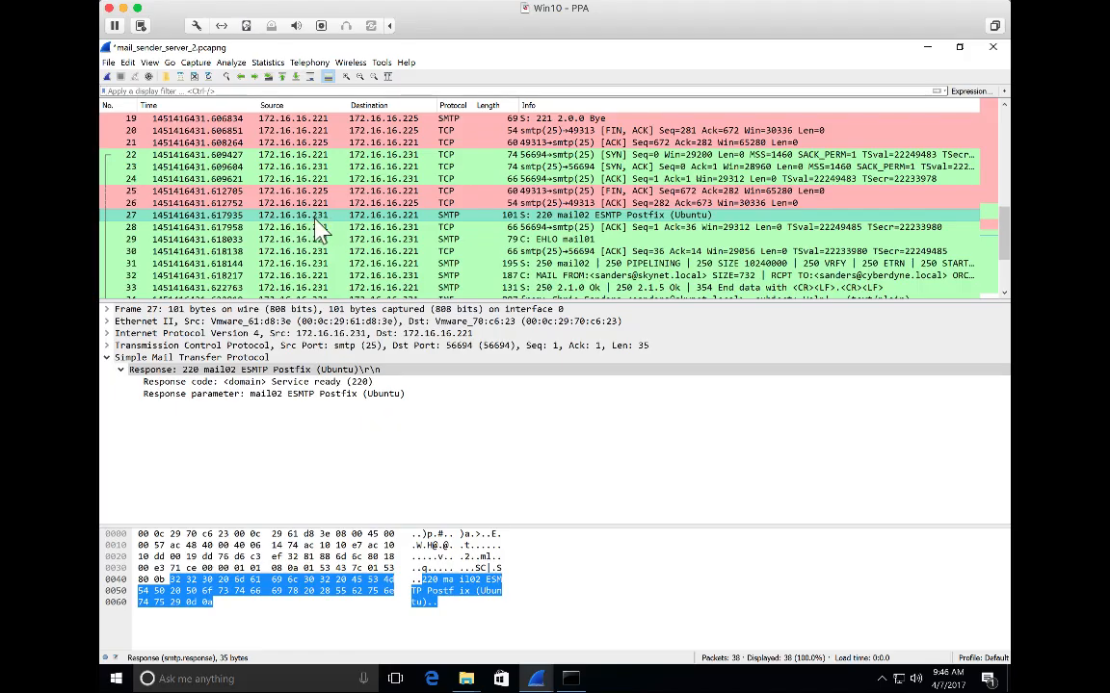
right_click(417, 219)
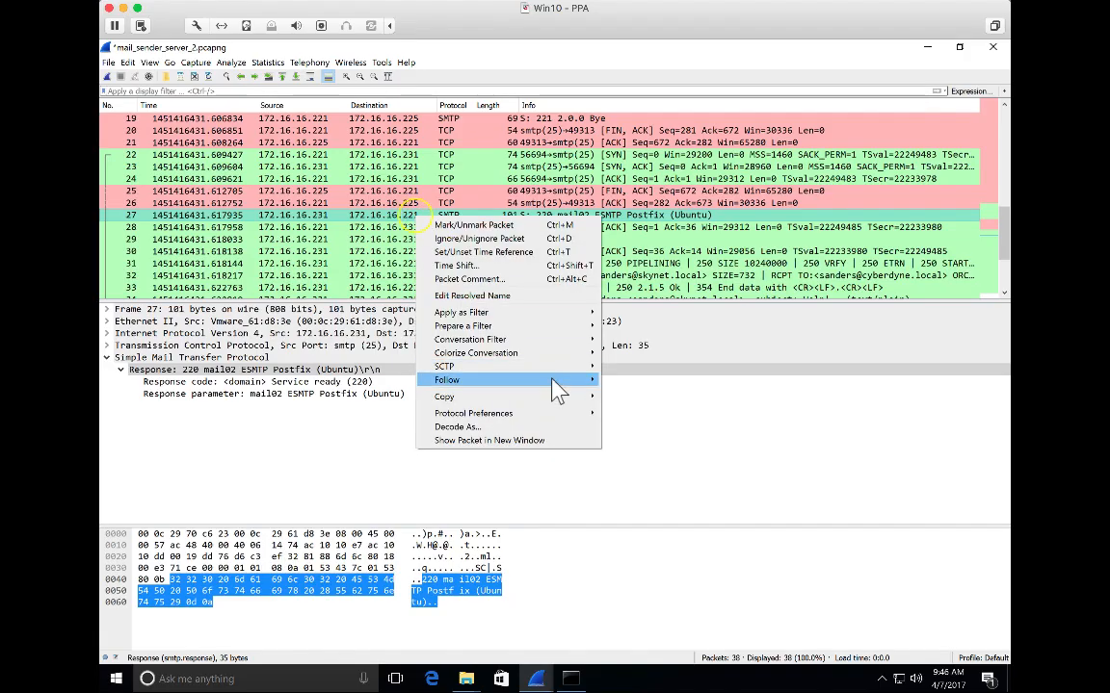
mouse_move(559, 380)
left_click(621, 381)
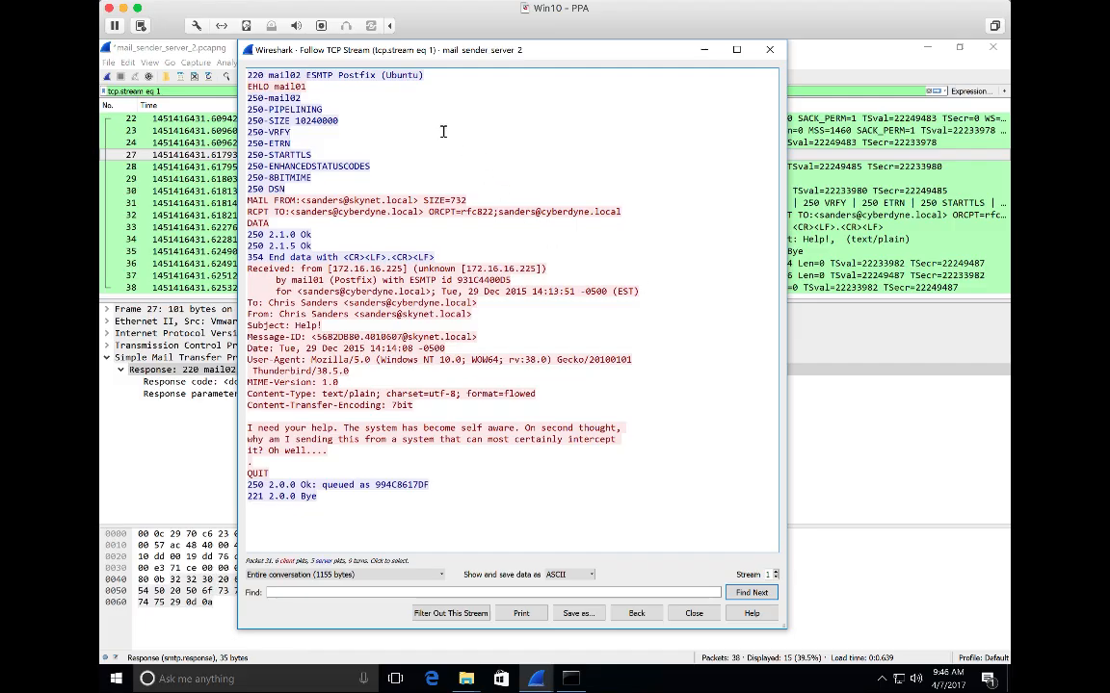
Highlight the EHLO mail01 greeting, the 250-mail02 reply and the extensions from PIPELINING to DSN in the stream.
left_click(274, 86)
left_click_drag(274, 85, 312, 87)
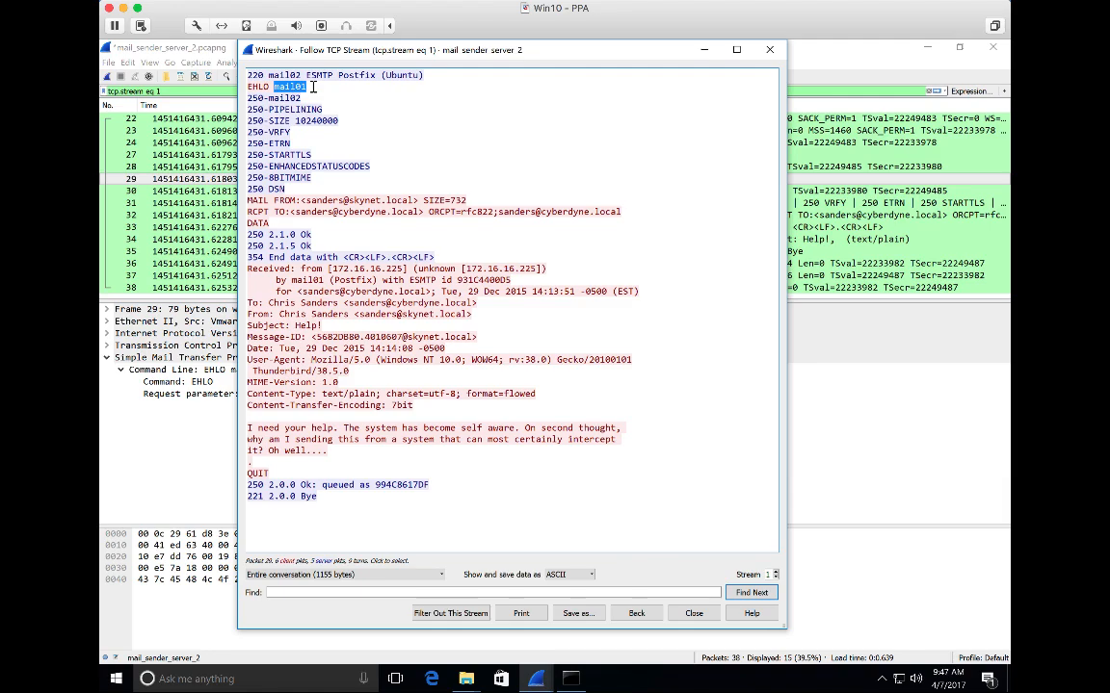
left_click(249, 97)
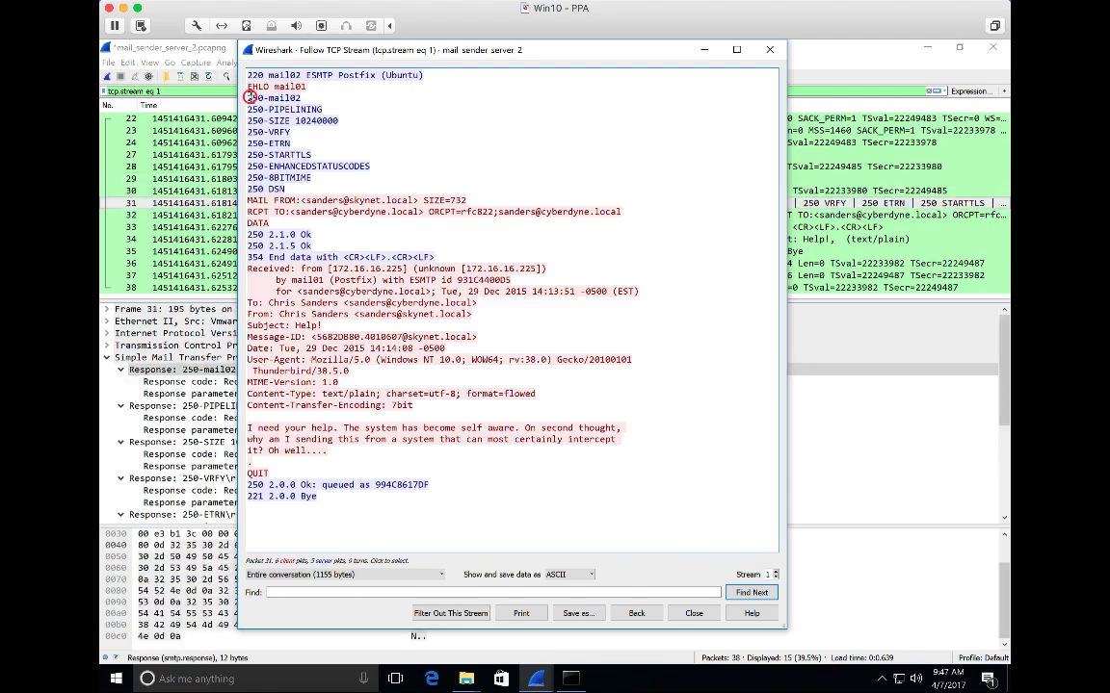
left_click_drag(250, 97, 301, 98)
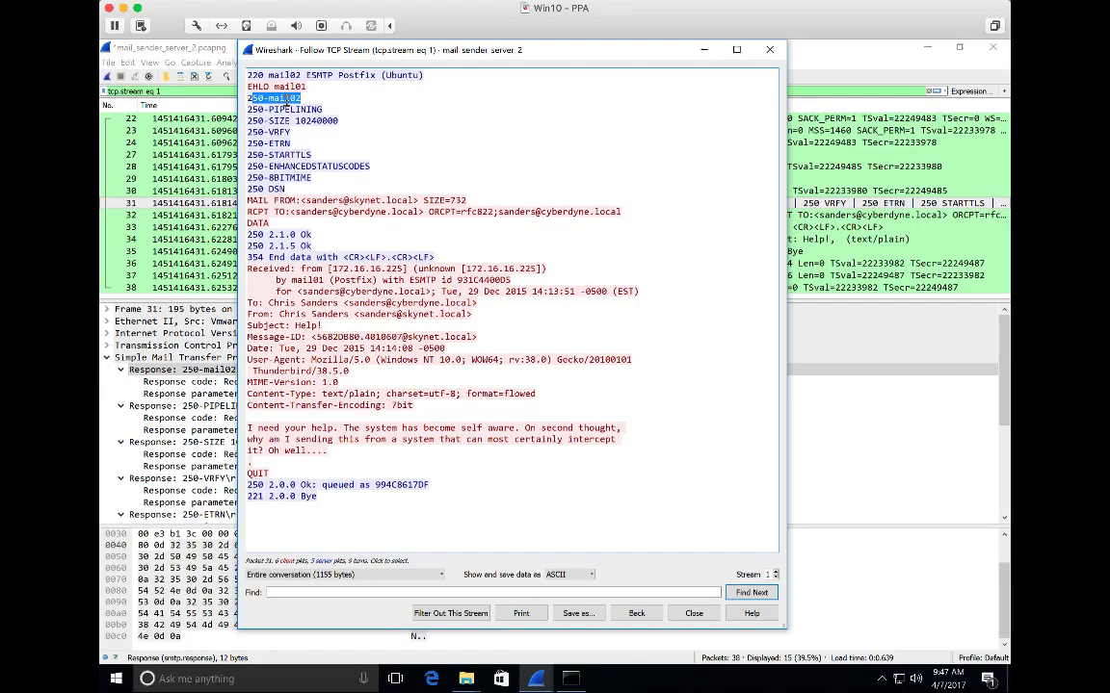
left_click(249, 109)
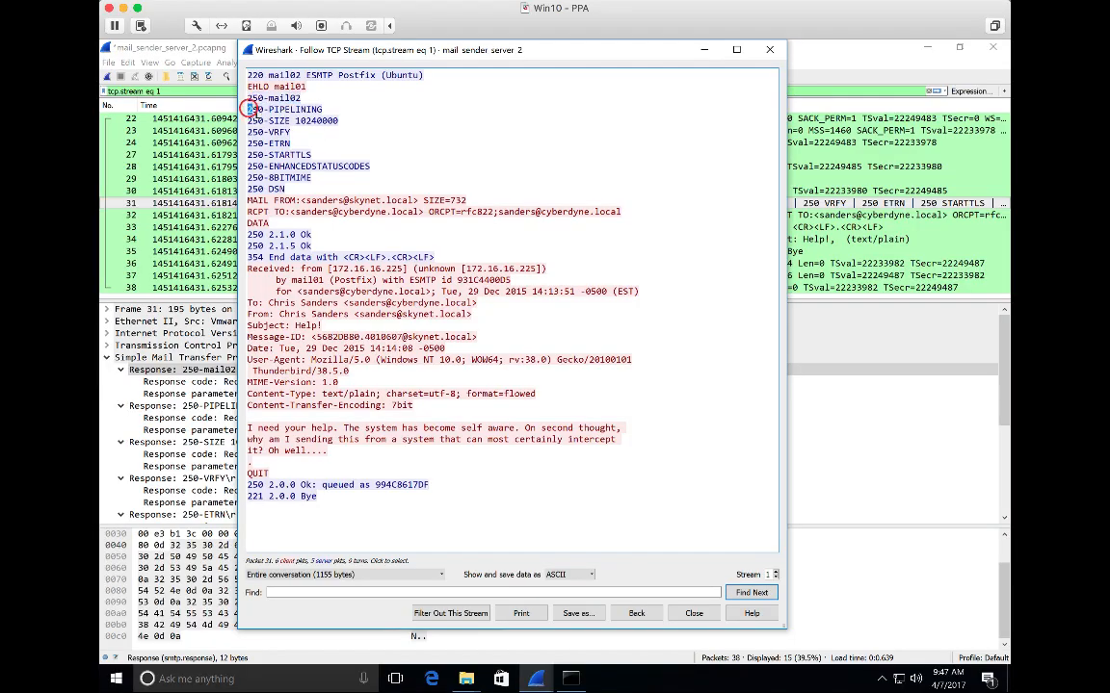
left_click_drag(249, 109, 324, 187)
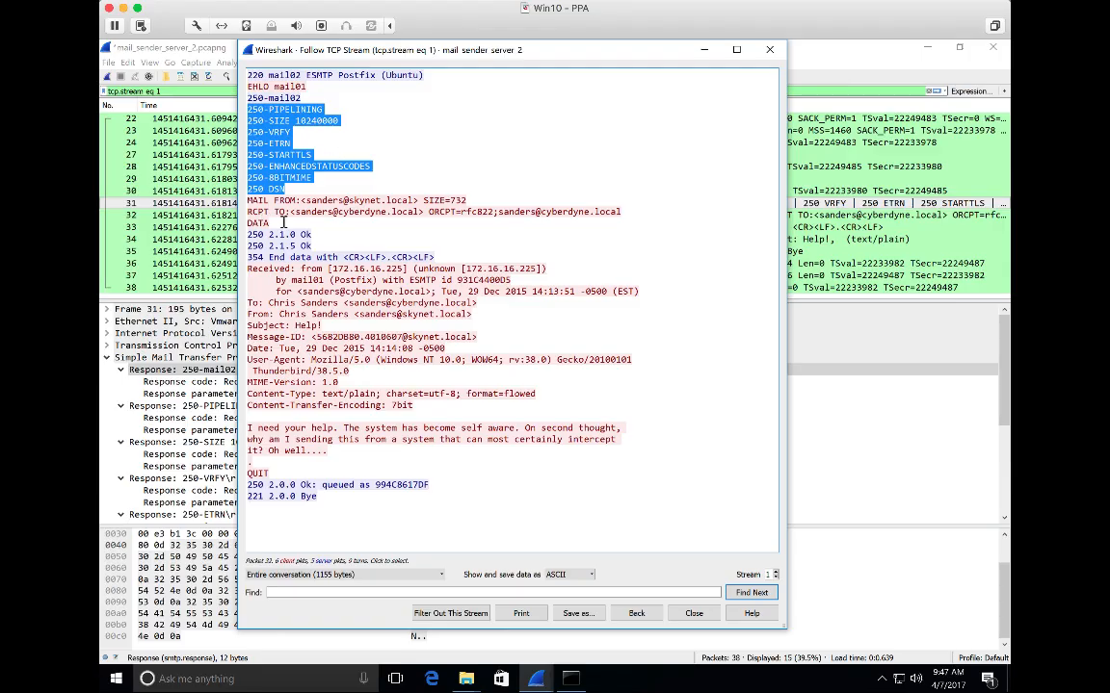
Examine the stream's message transfer from MAIL FROM, RCPT TO and DATA through the 354 reply and Received header to the closing dot.
left_click_drag(257, 200, 385, 200)
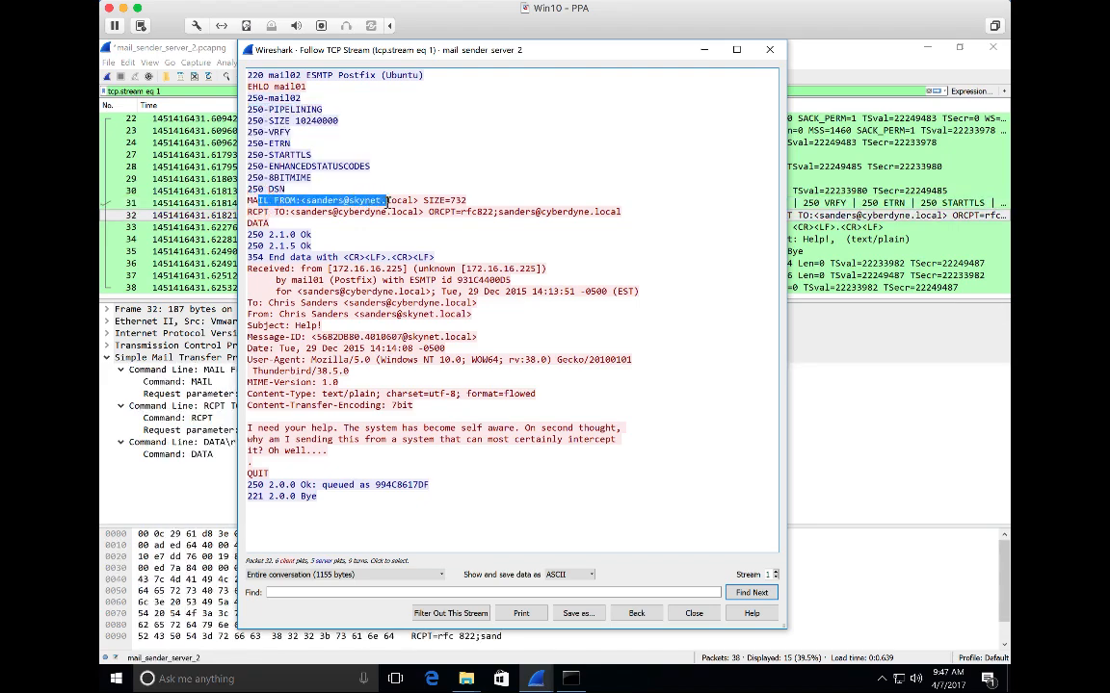
left_click_drag(274, 212, 383, 213)
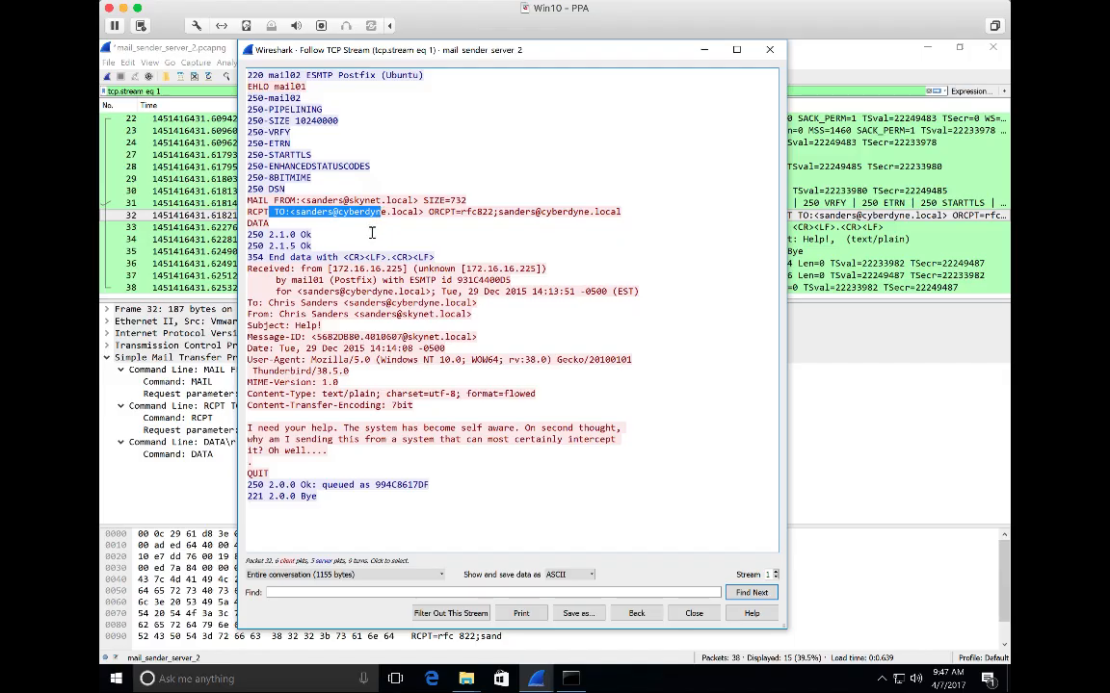
left_click_drag(254, 223, 273, 224)
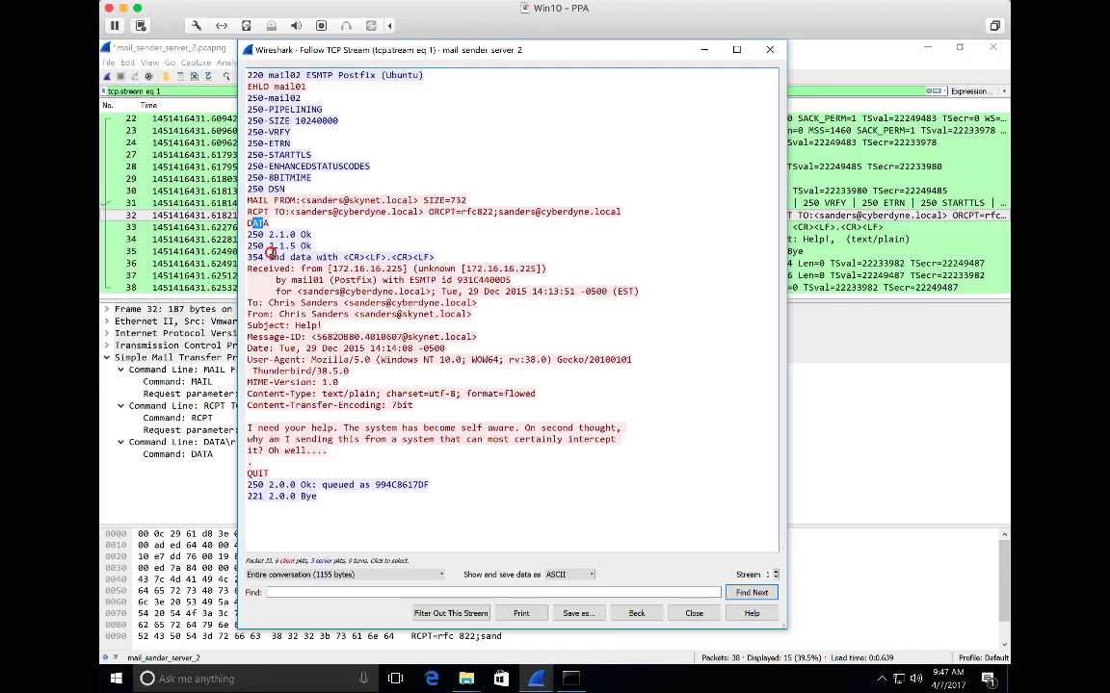
left_click_drag(269, 256, 447, 253)
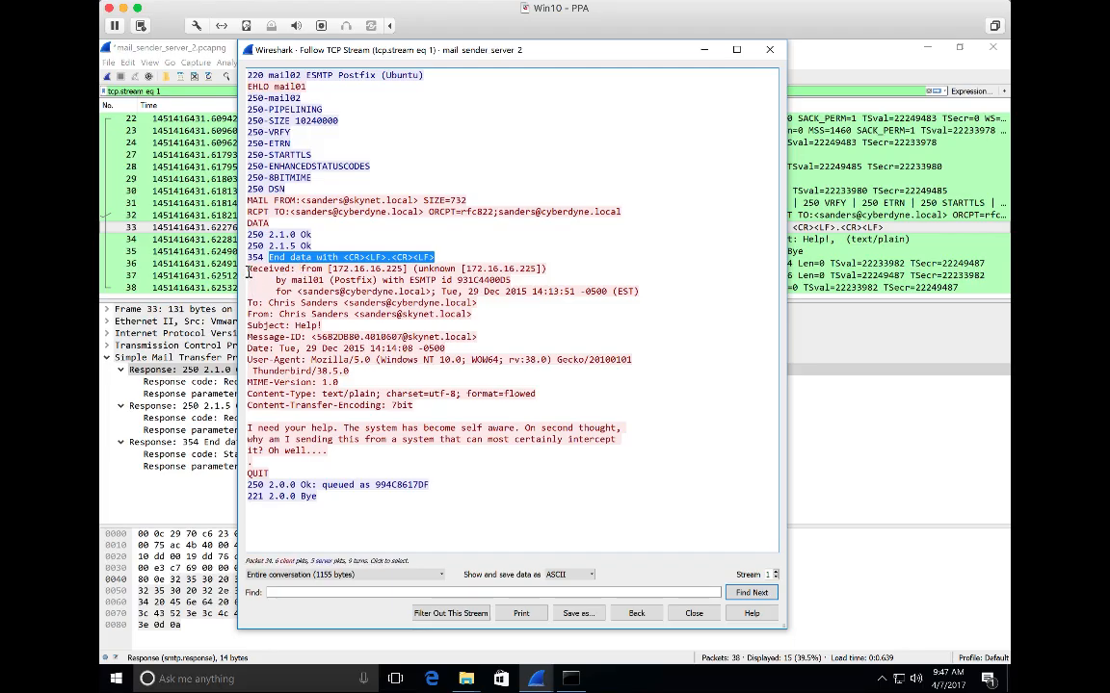
left_click_drag(310, 279, 483, 280)
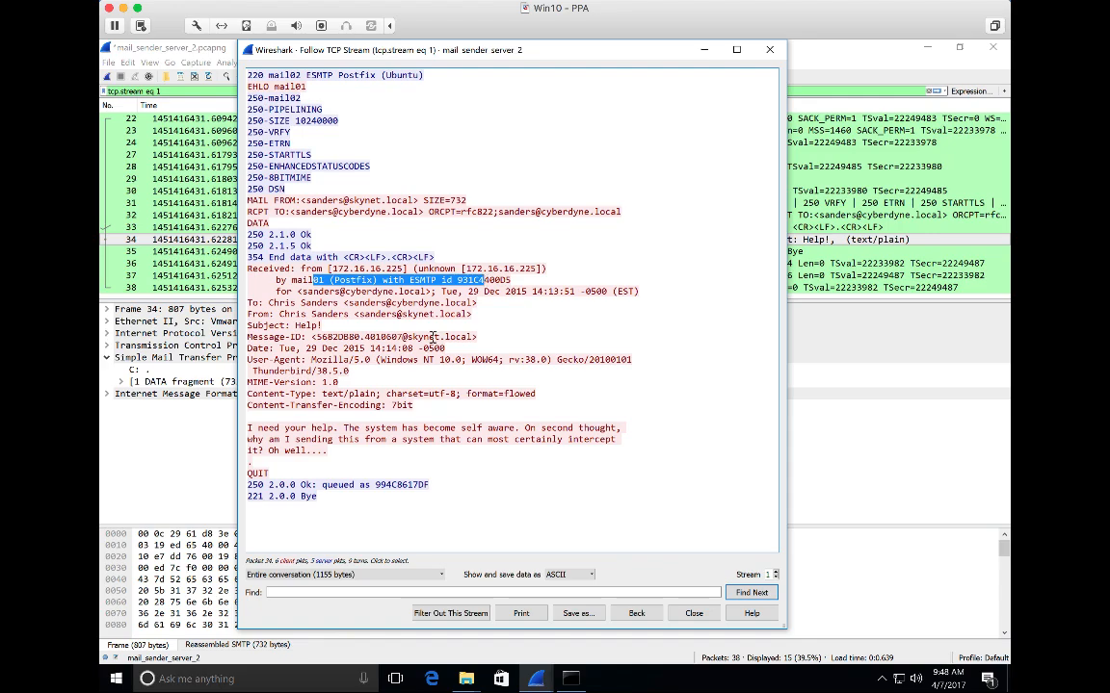
double_click(261, 466)
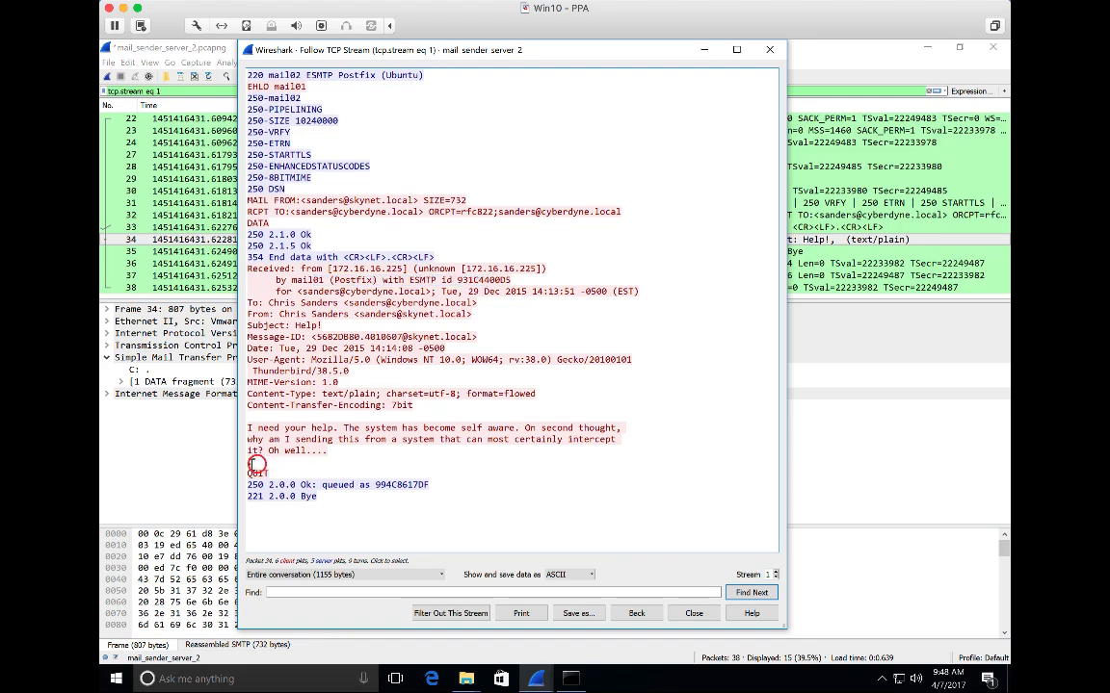
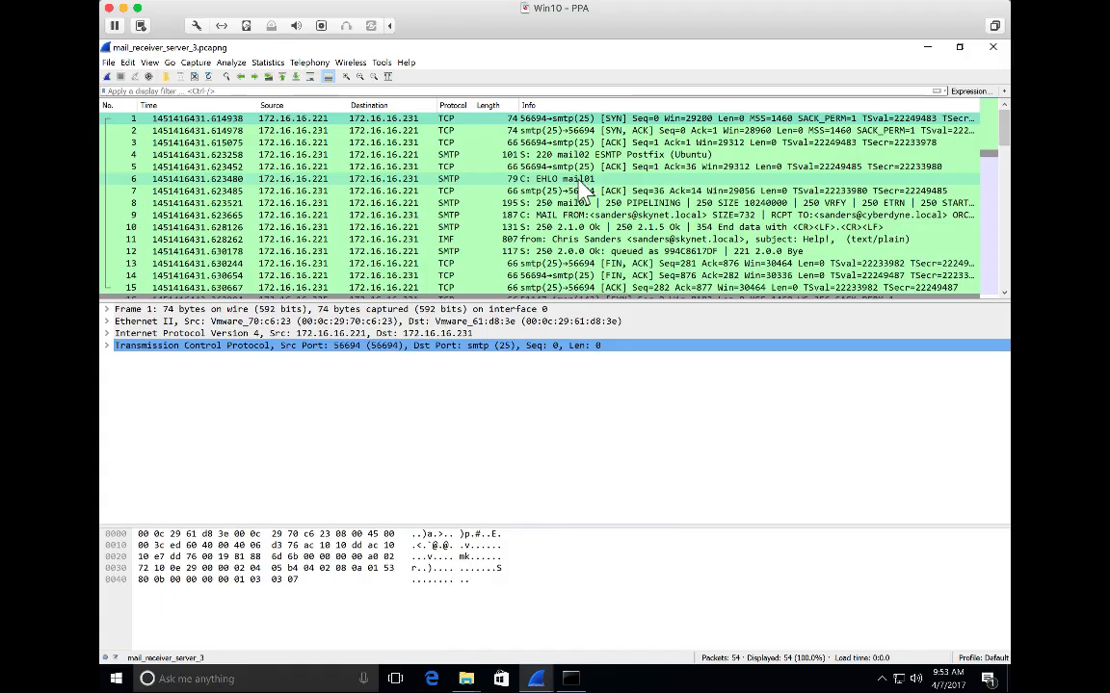
Colorize the IMAP TCP conversation that starts with the SYN in packet 16 of mail_receiver_server_3 with Color 4.
scroll(582, 190, "down", 5)
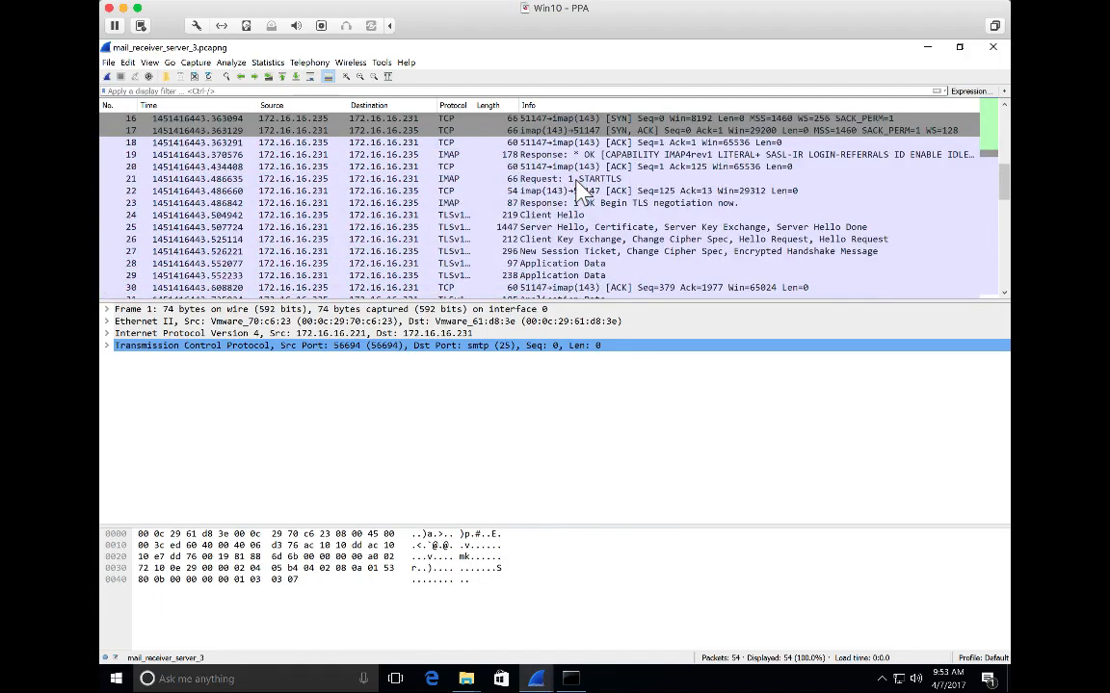
scroll(582, 189, "down", 7)
scroll(582, 190, "up", 12)
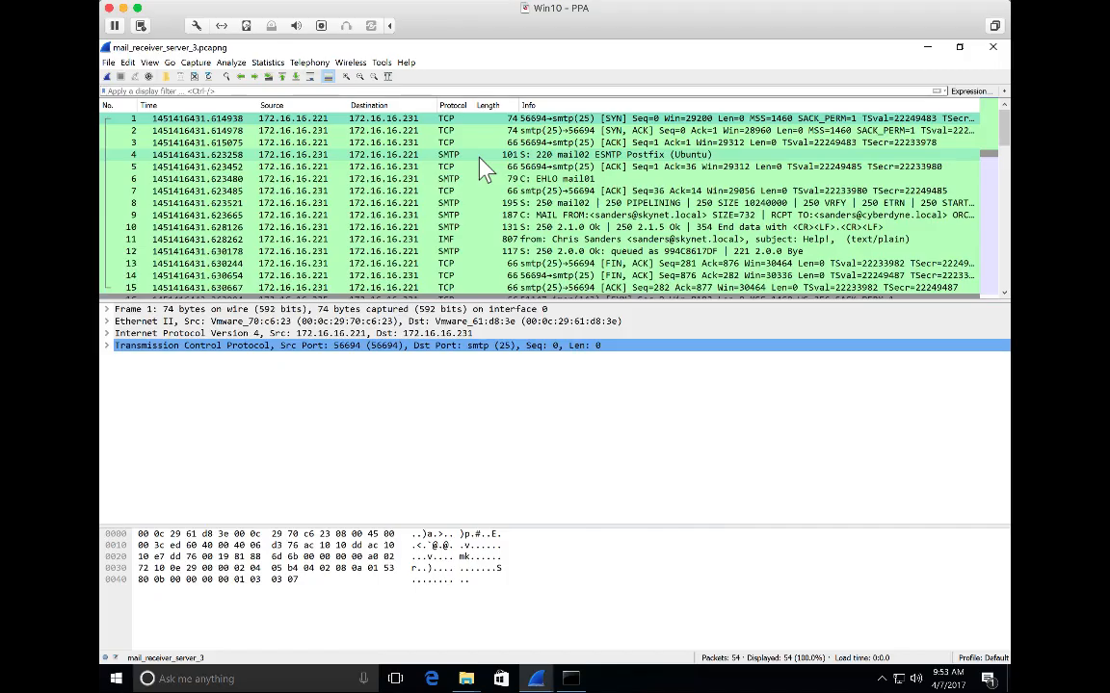
scroll(484, 169, "down", 5)
scroll(484, 169, "up", 2)
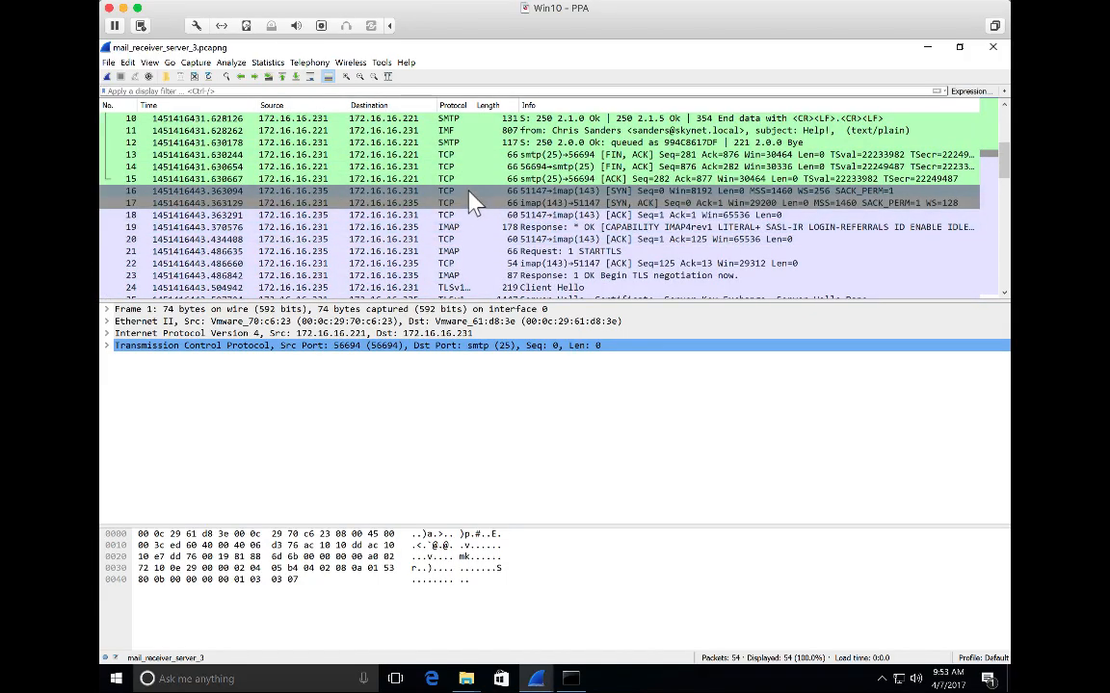
right_click(470, 192)
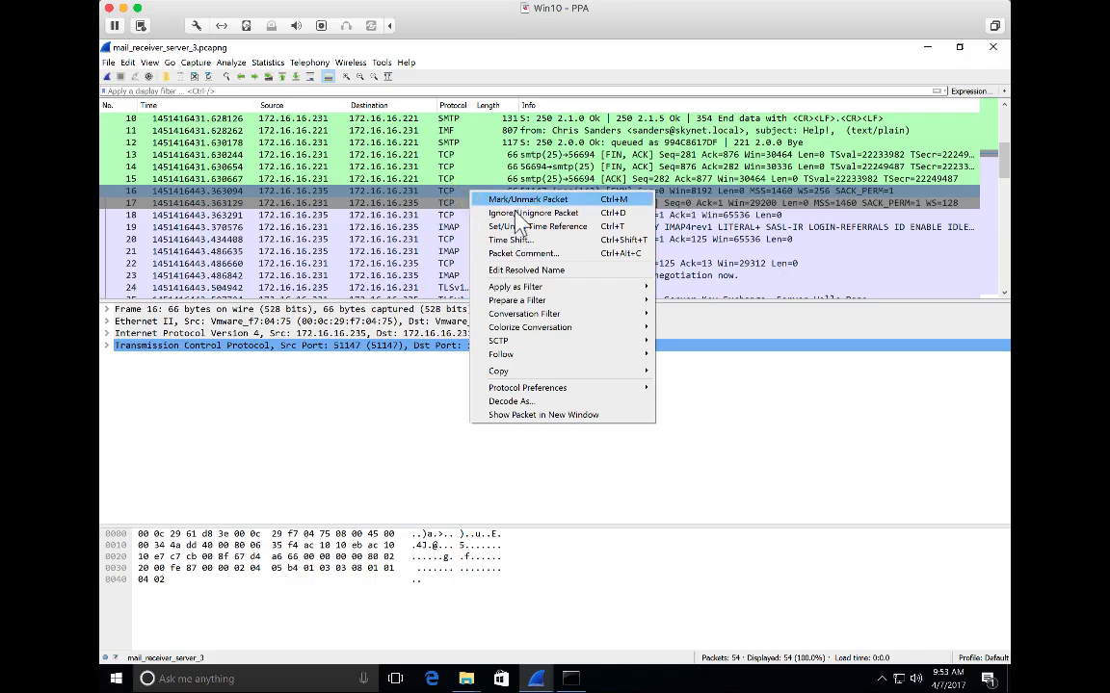
mouse_move(602, 328)
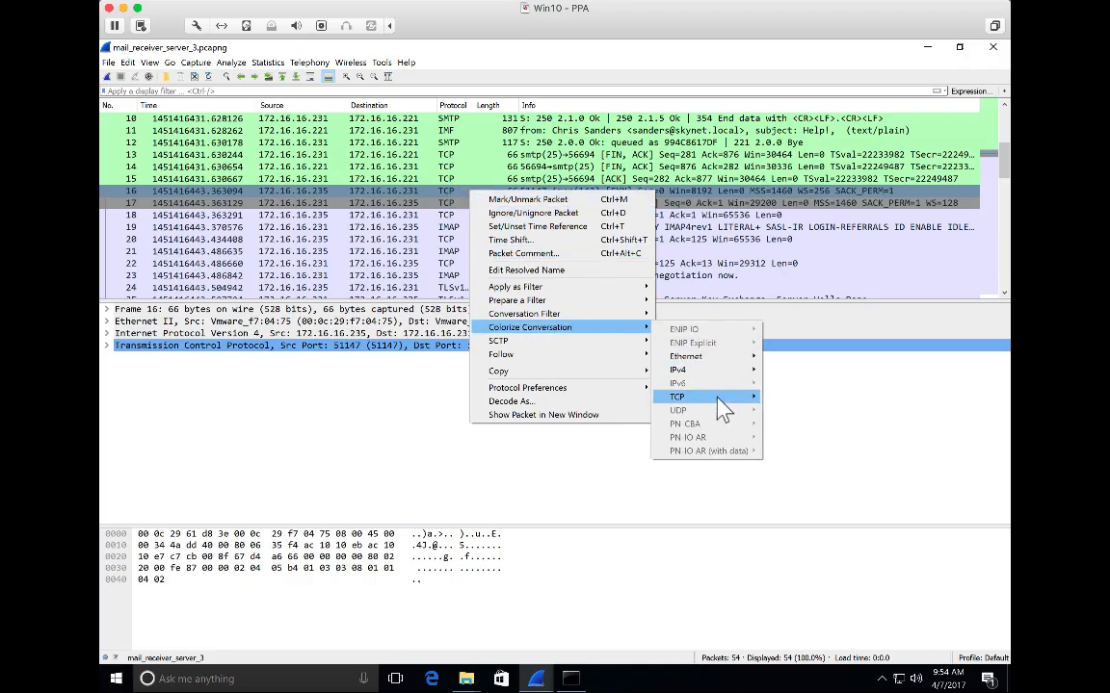
mouse_move(717, 399)
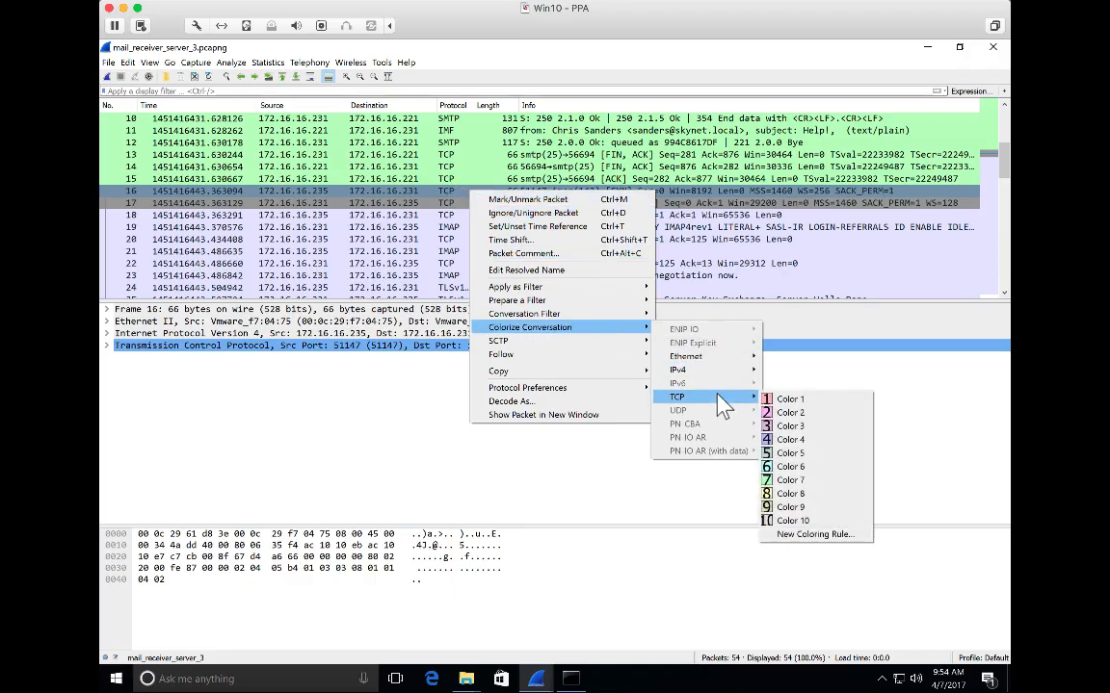
left_click(801, 440)
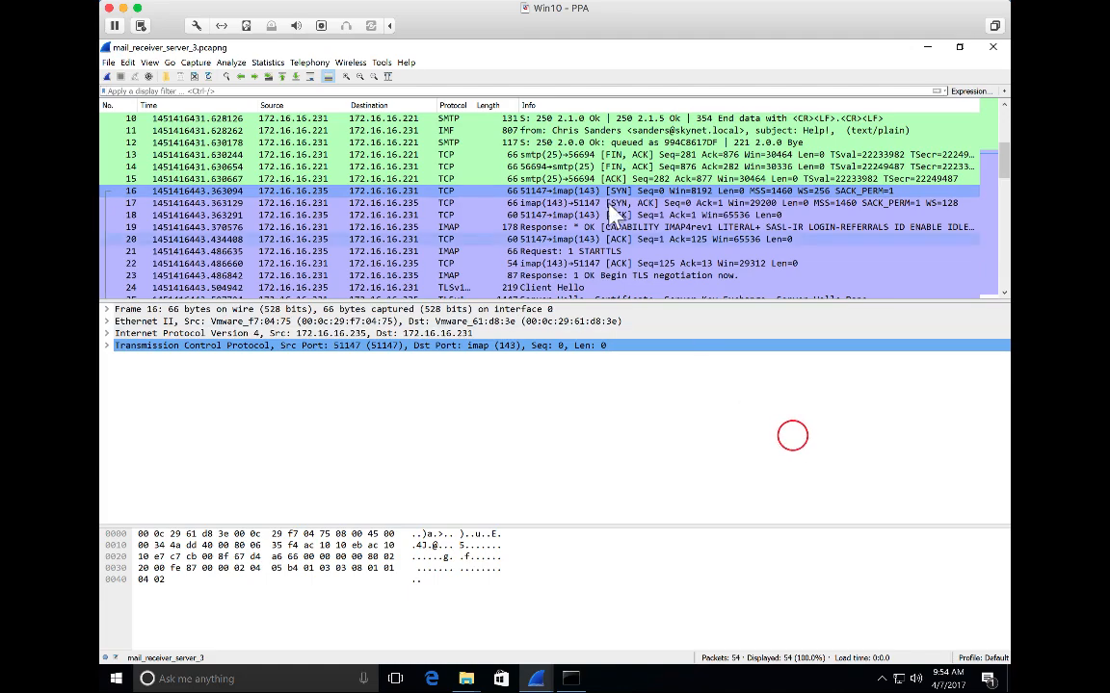
scroll(585, 212, "down", 1)
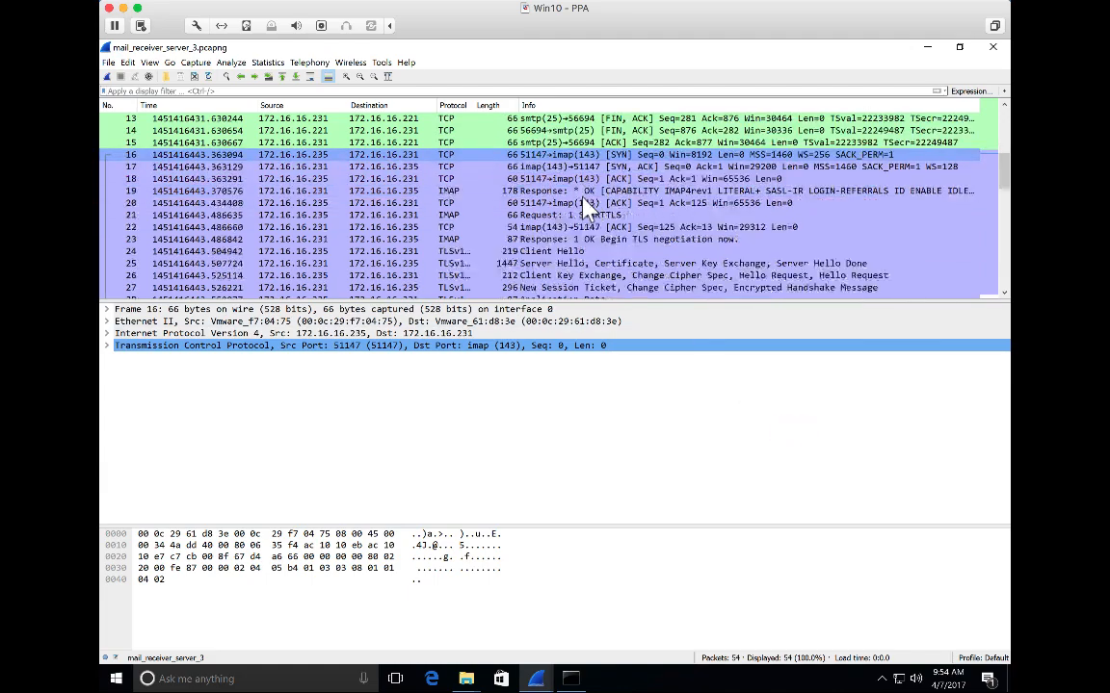
scroll(585, 211, "up", 4)
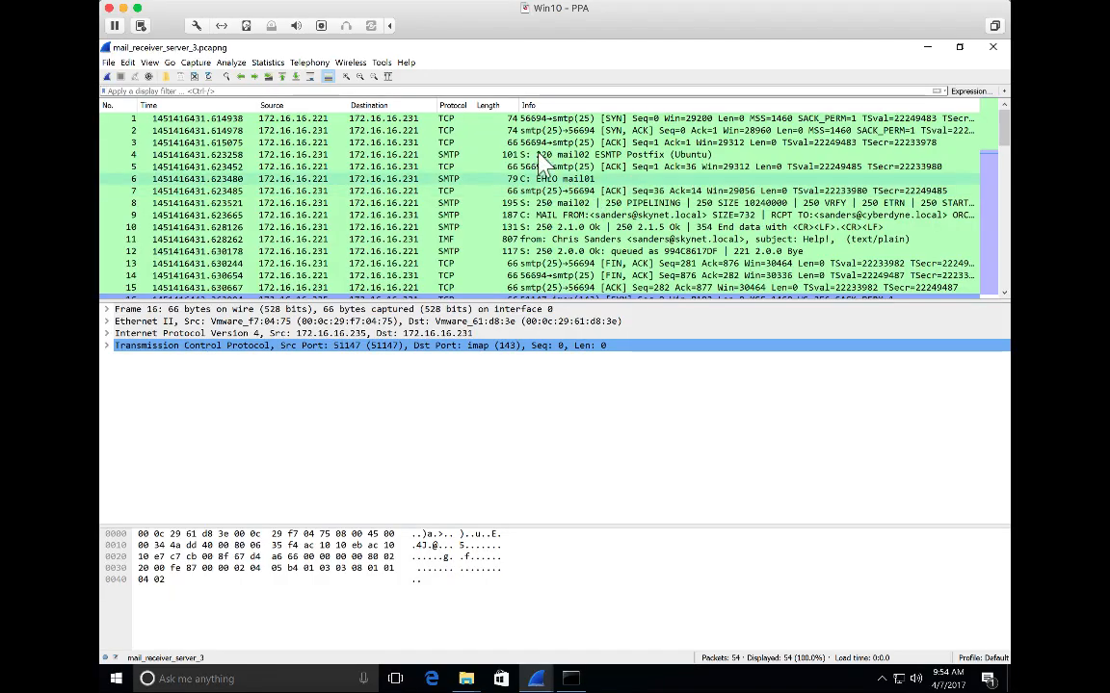
Check the opening SYN in packet 1 and follow the TCP stream from the 220 mail02 greeting in packet 4.
left_click(520, 117)
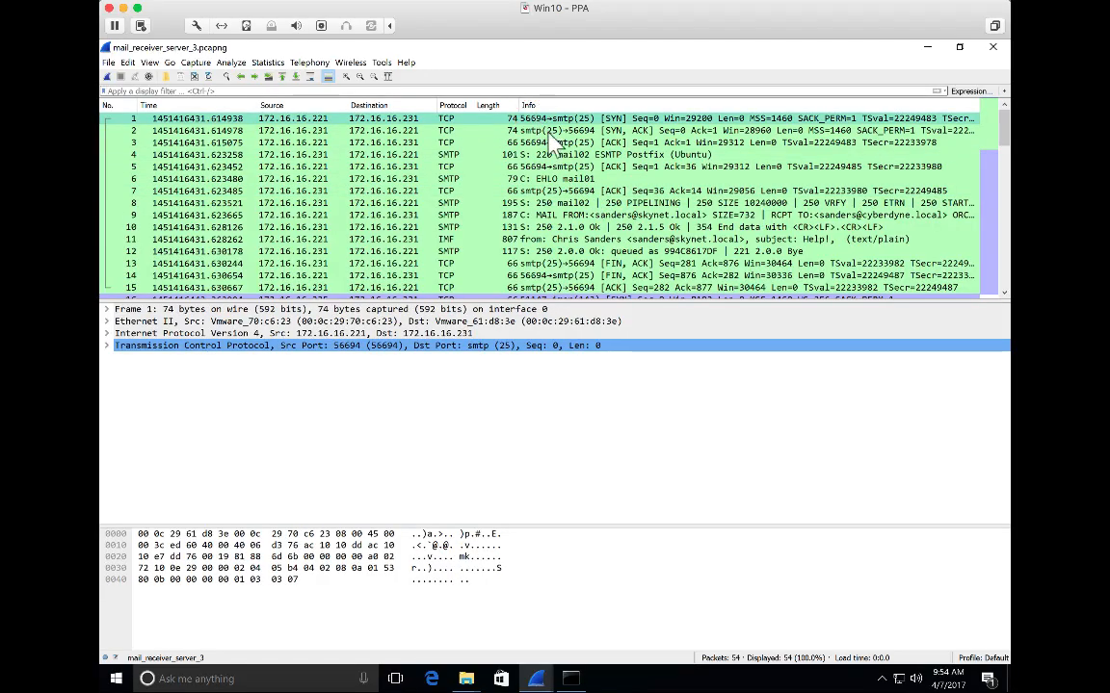
left_click(557, 155)
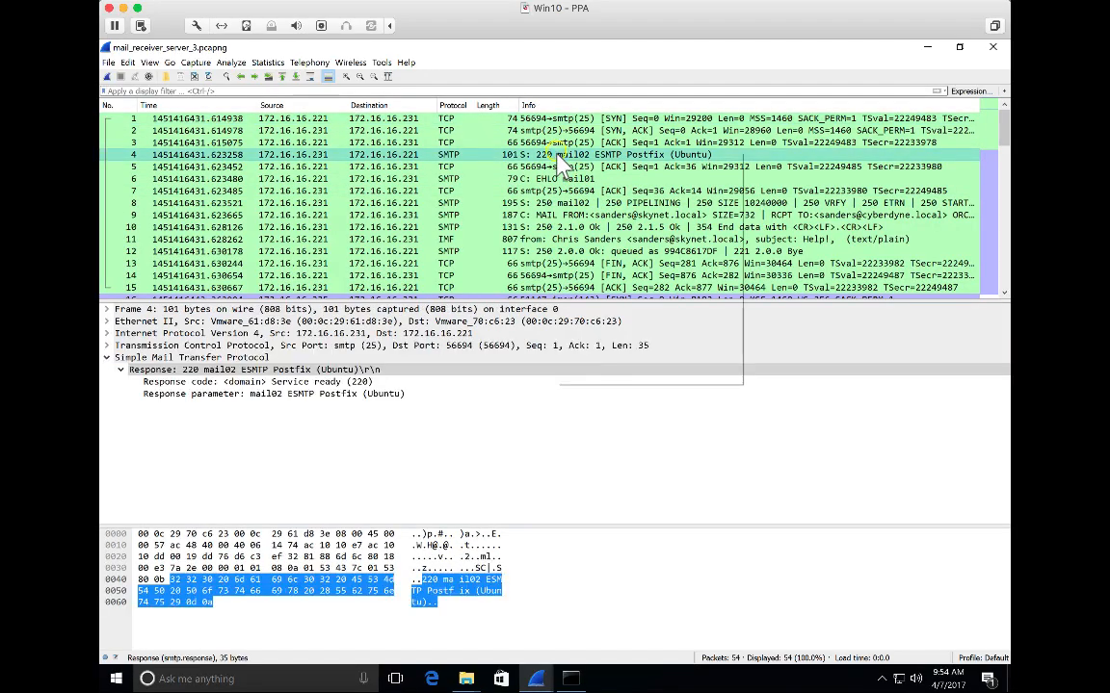
mouse_move(665, 316)
left_click(758, 316)
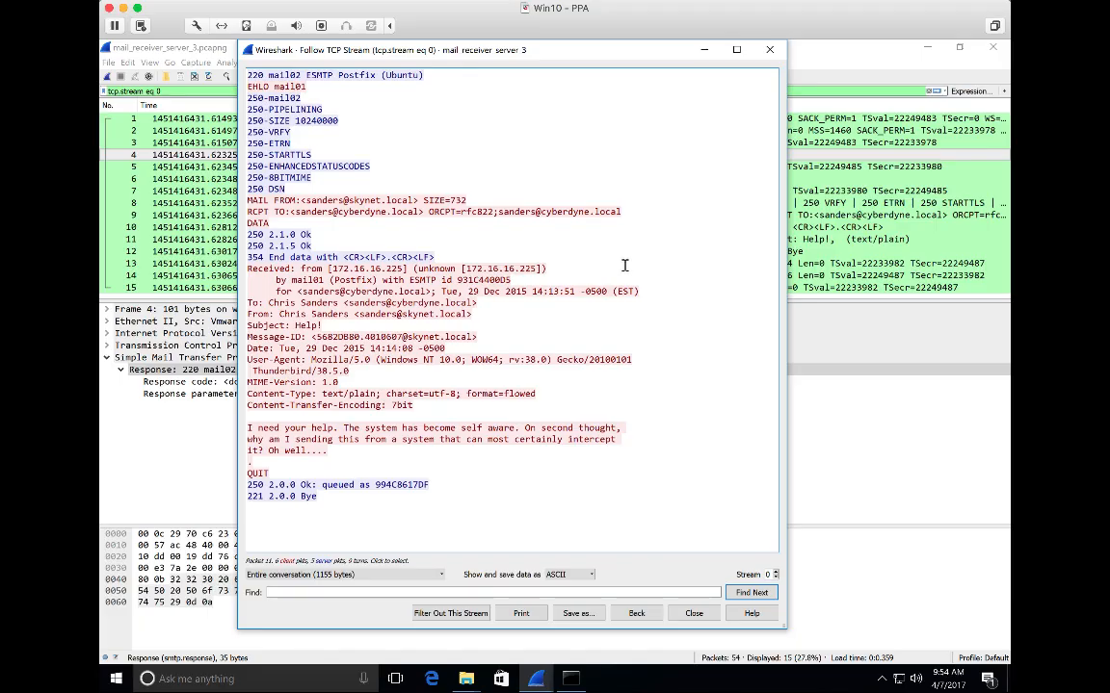
Close the followed SMTP stream and clear the tcp.stream eq 0 display filter.
left_click(693, 614)
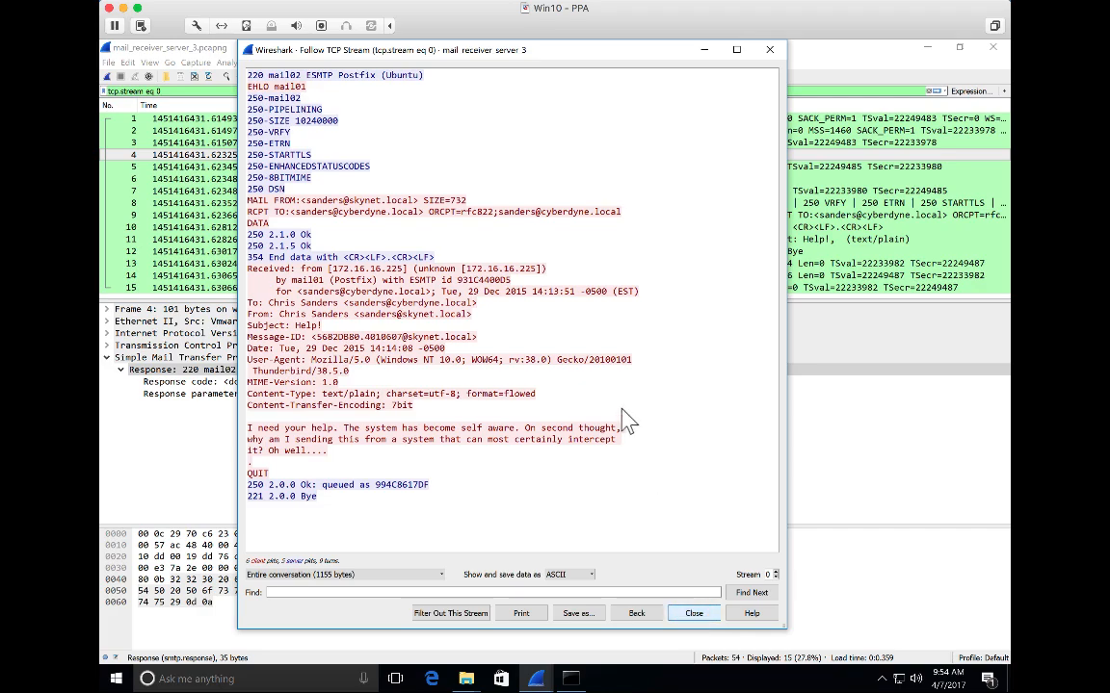
left_click(698, 607)
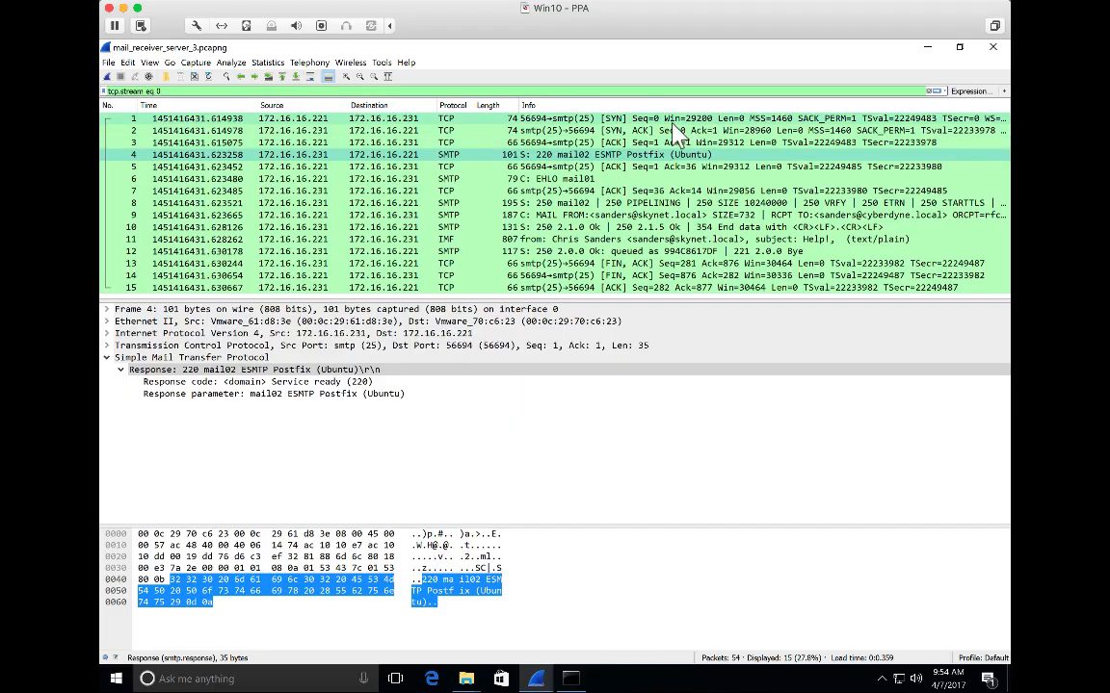
left_click(928, 90)
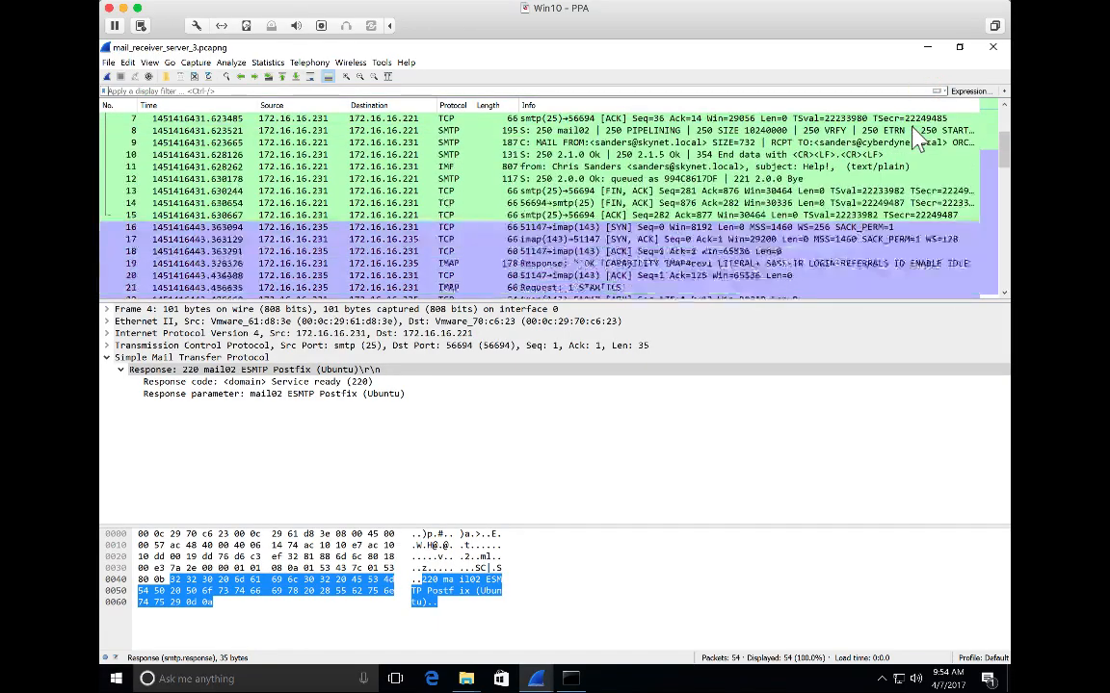
Inspect the IMAP connection's SYN in packet 16 and expand the IMAP details of packet 19 to select its CAPABILITY line.
scroll(916, 137, "down", 3)
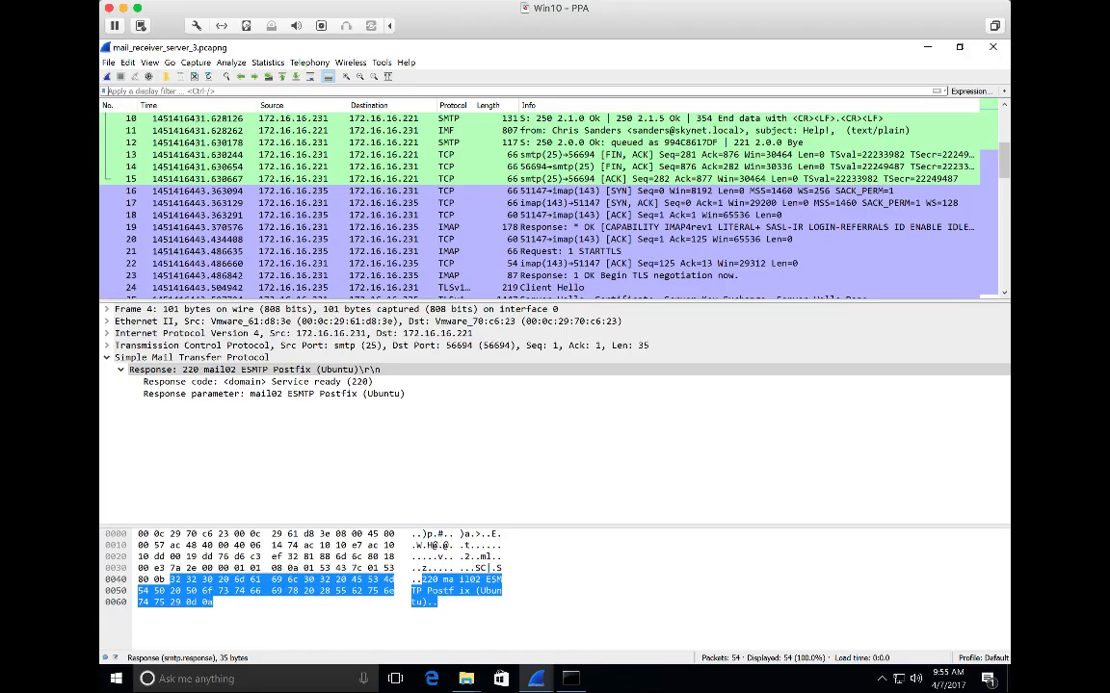
left_click(715, 192)
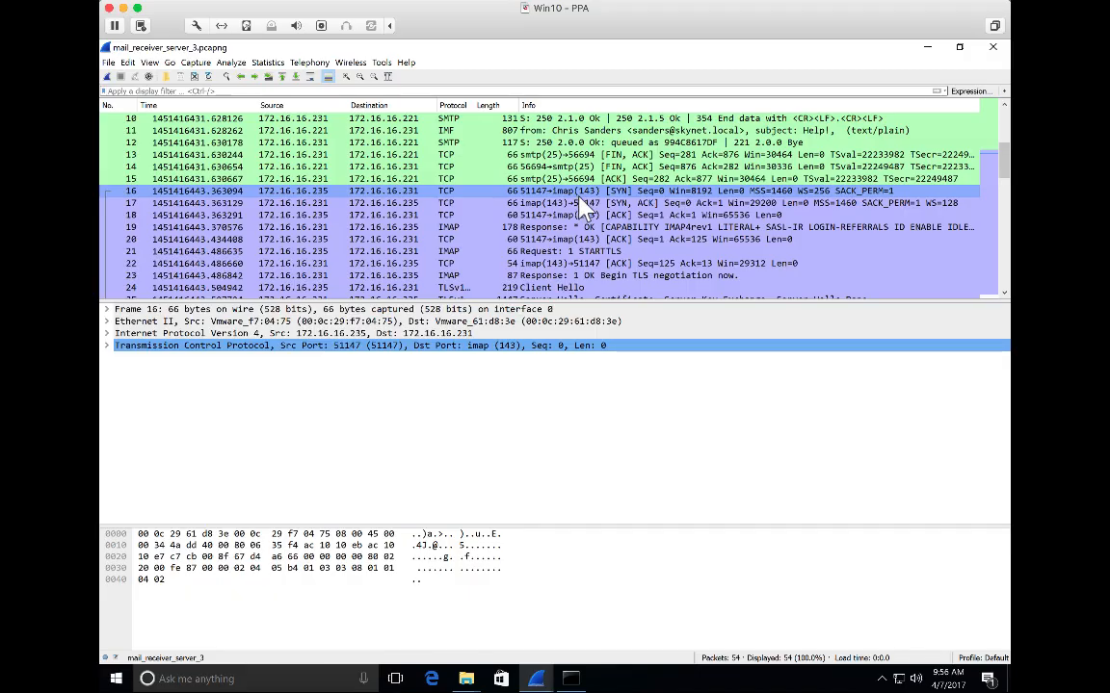
left_click(641, 228)
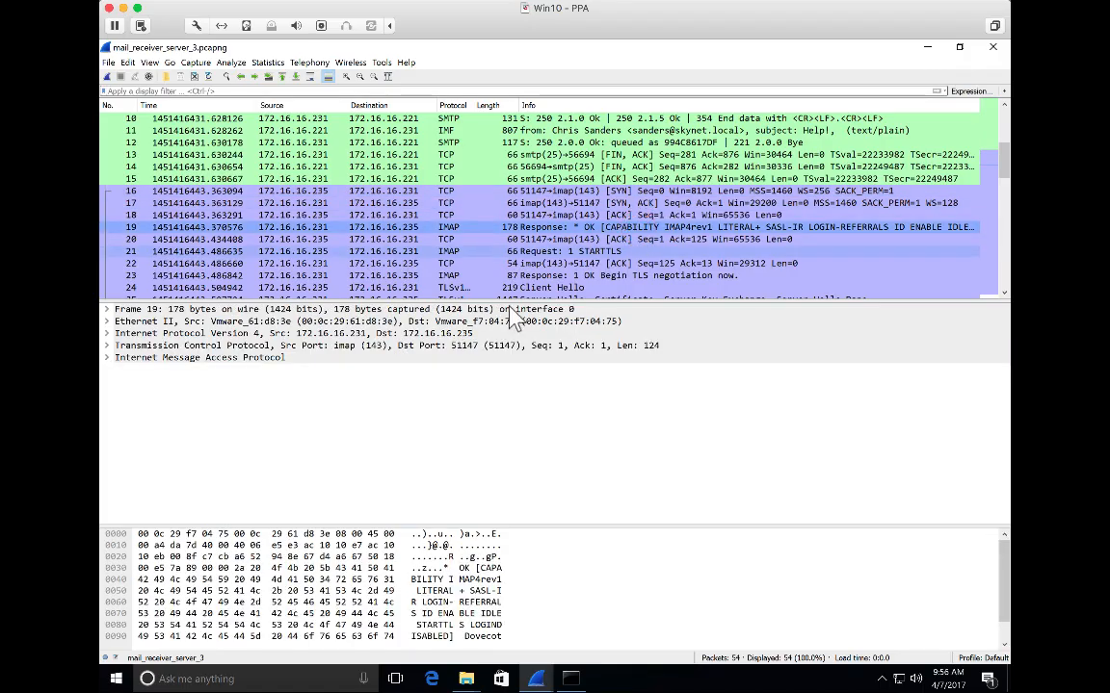
left_click(107, 358)
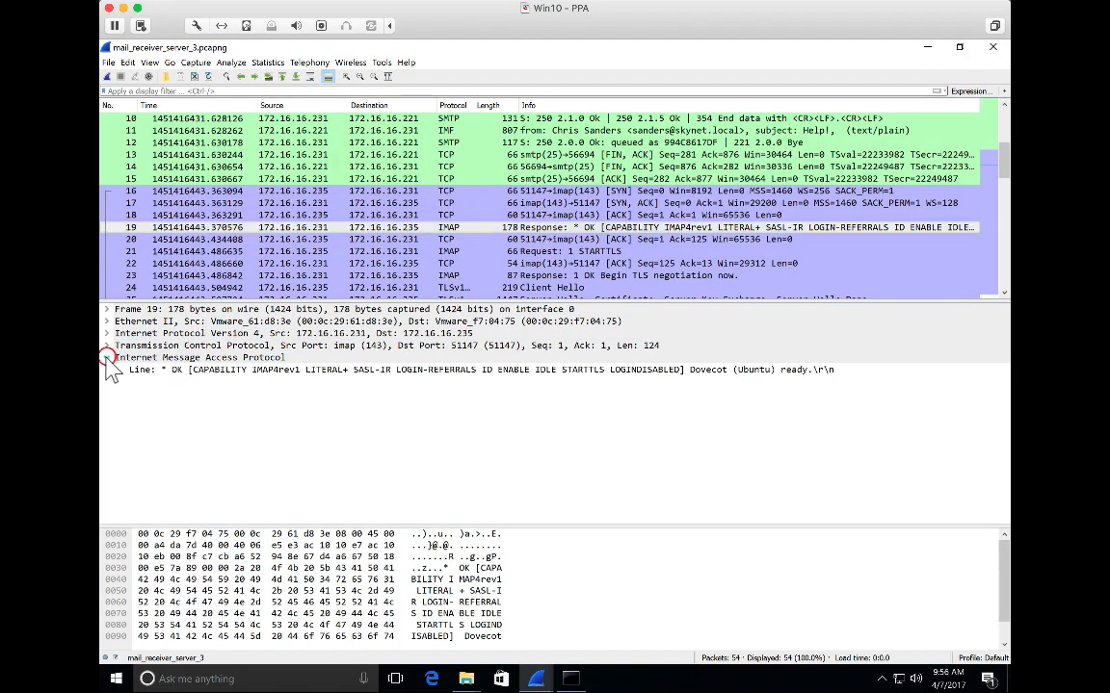
left_click(206, 371)
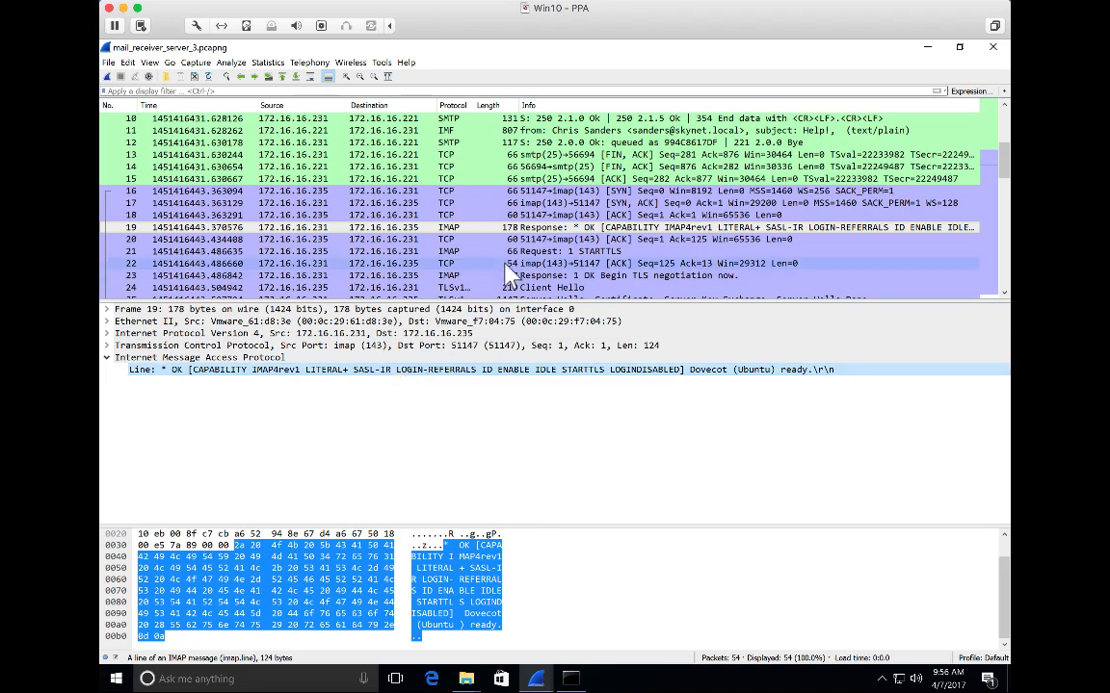
Examine the STARTTLS request in packet 21 and the TLS handshake from Client Hello in packet 24 through packet 27.
scroll(507, 274, "down", 1)
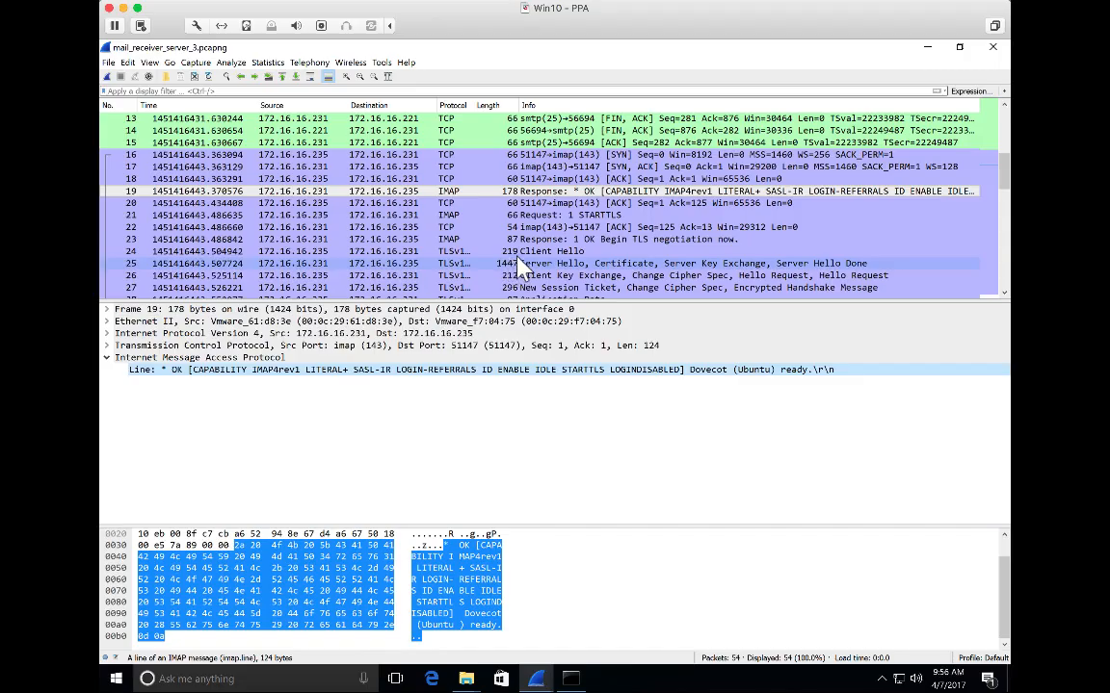
left_click(582, 222)
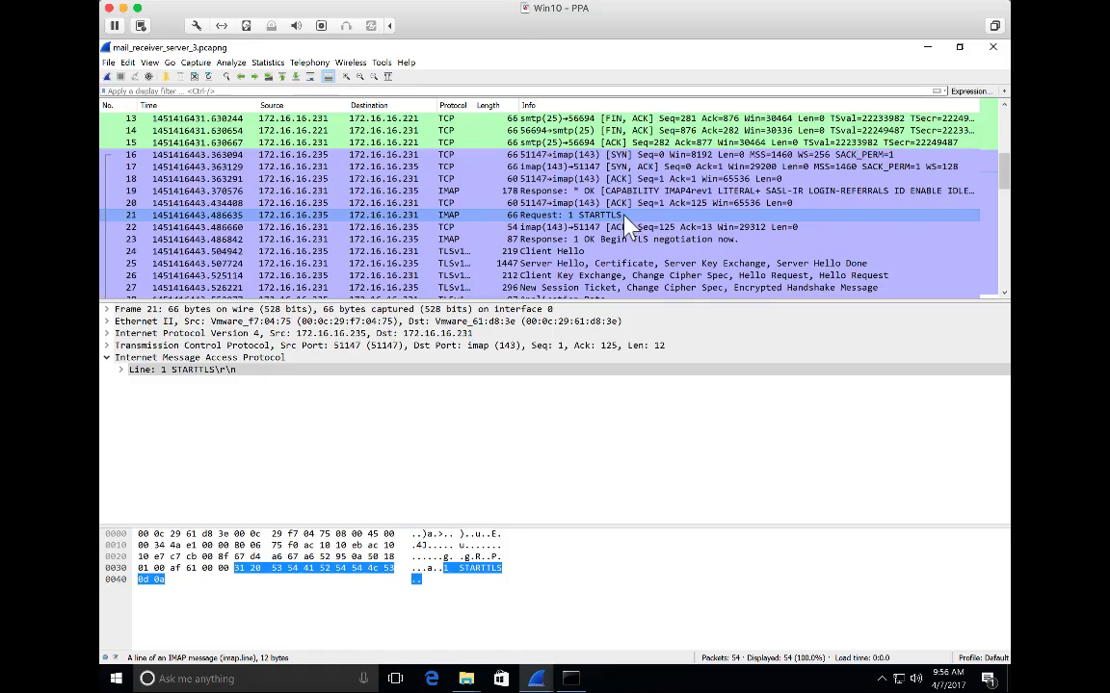
scroll(627, 224, "down", 1)
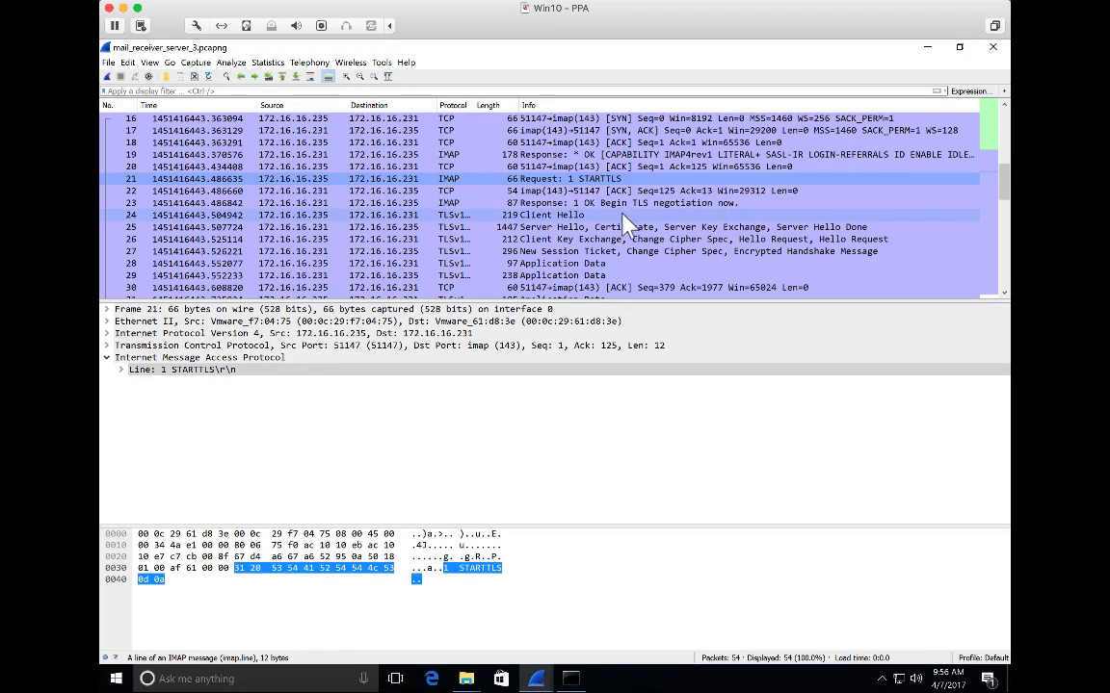
scroll(605, 239, "down", 1)
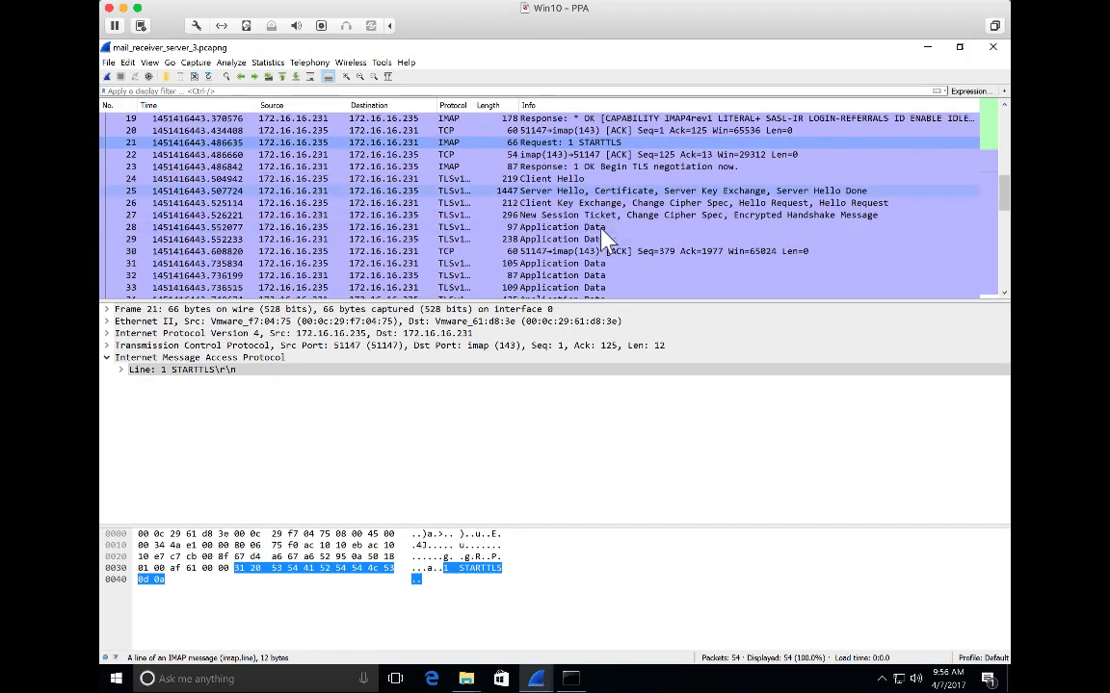
left_click(568, 179)
left_click(567, 190)
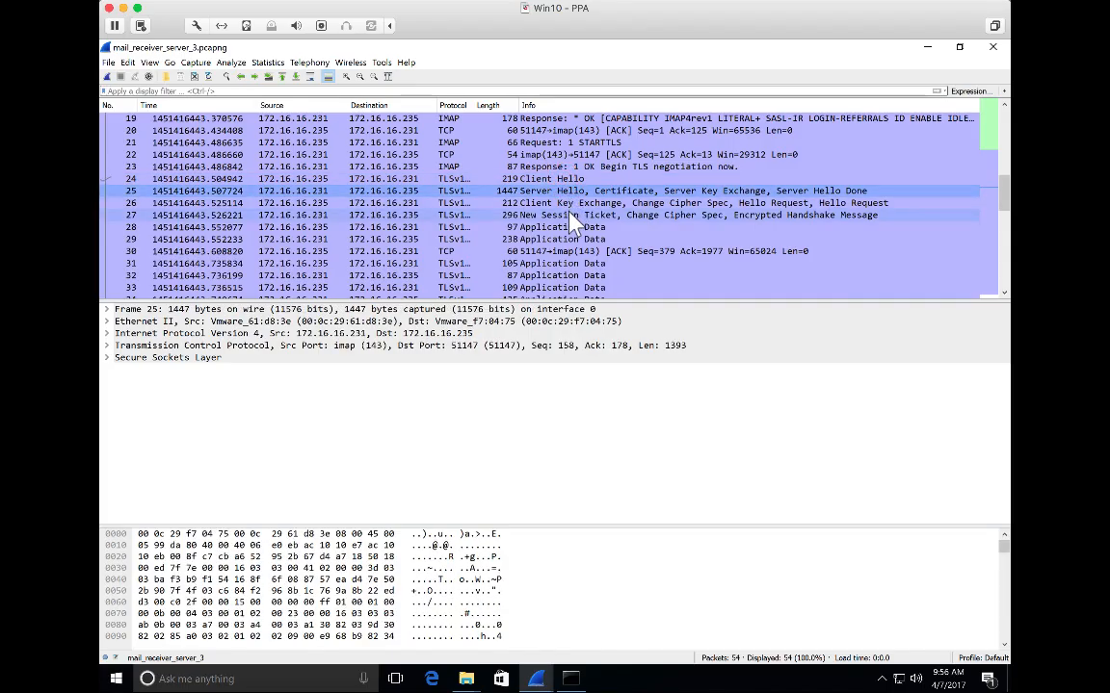
left_click(570, 216)
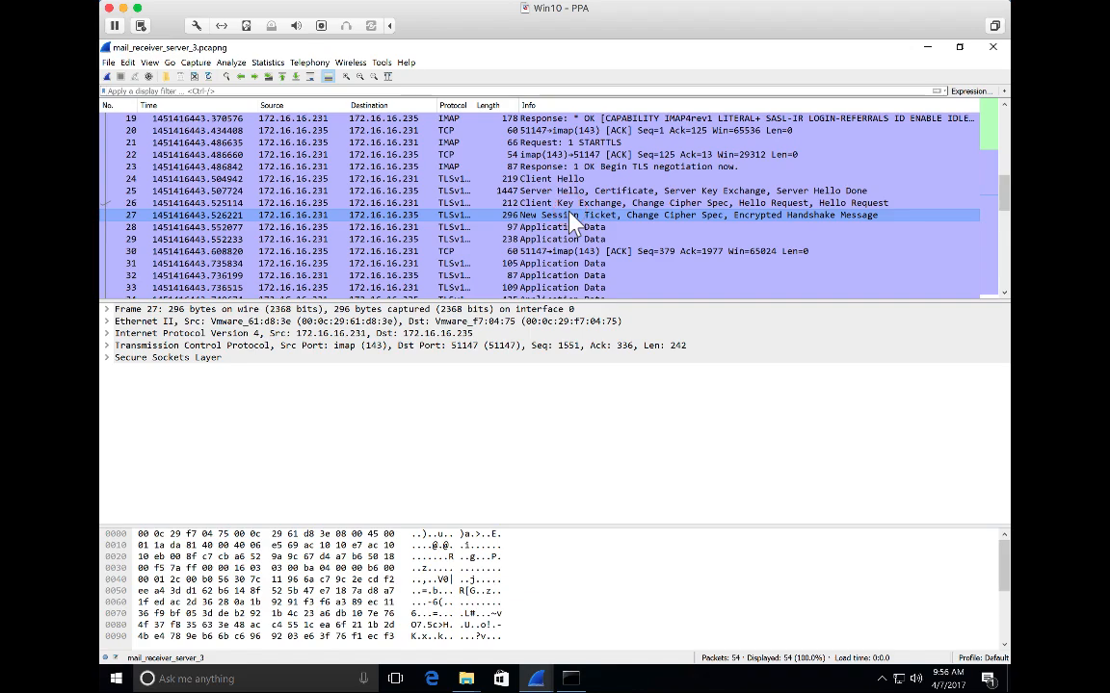
Follow the TCP stream from the TLS Application Data in packet 33.
scroll(570, 220, "down", 2)
left_click(570, 217)
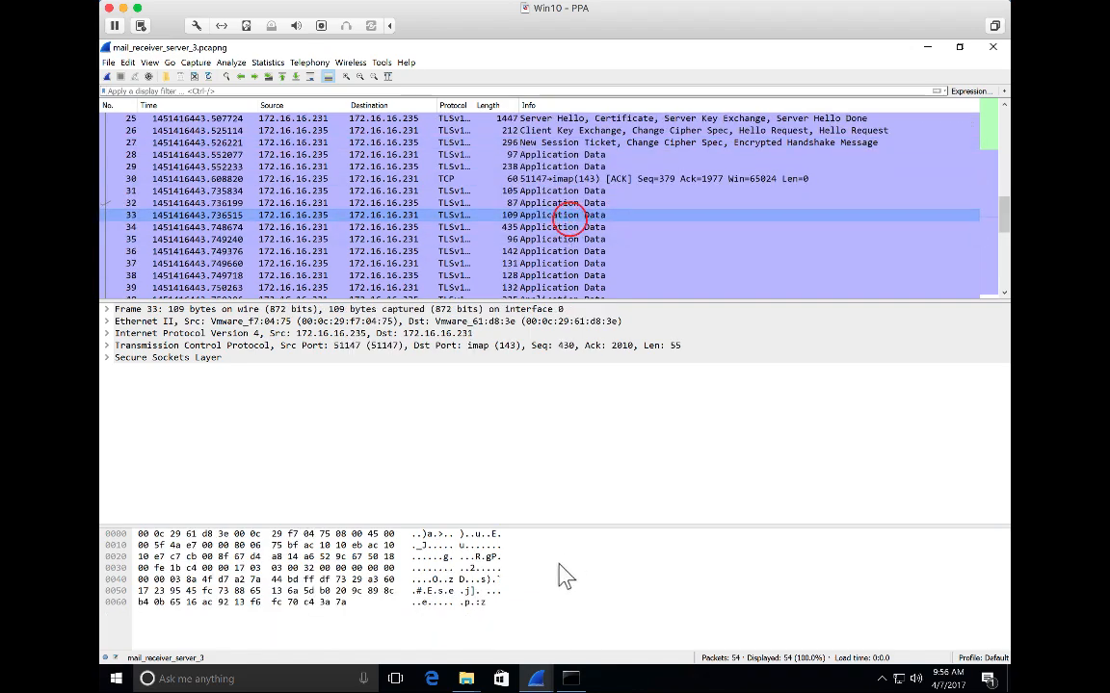
right_click(545, 218)
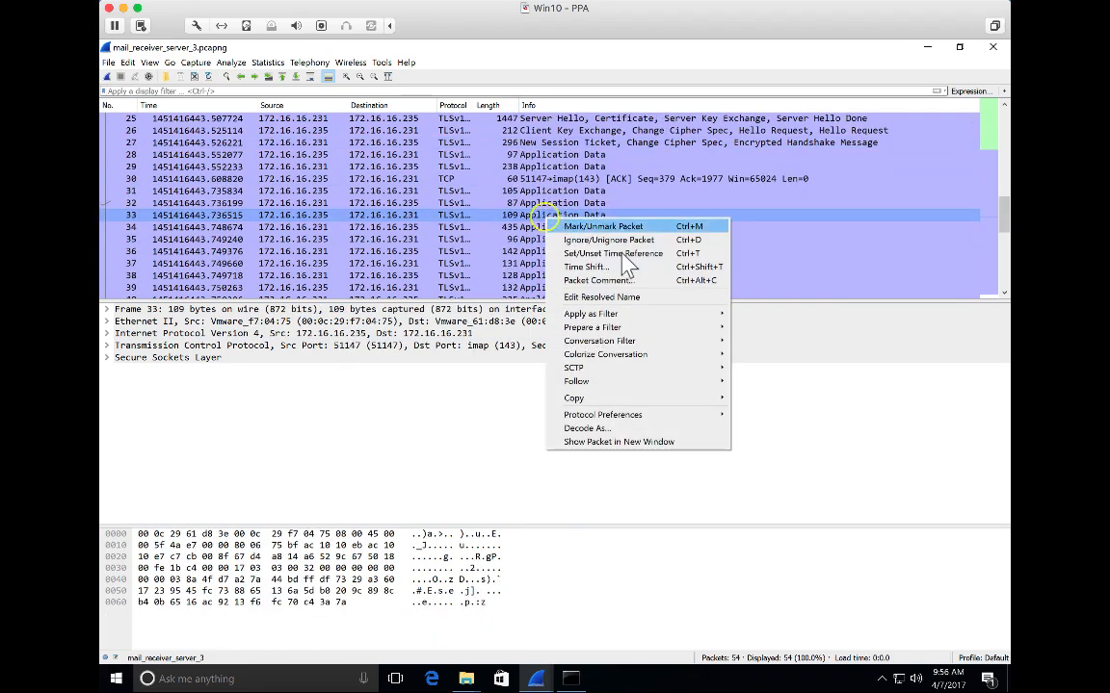
mouse_move(674, 381)
left_click(765, 383)
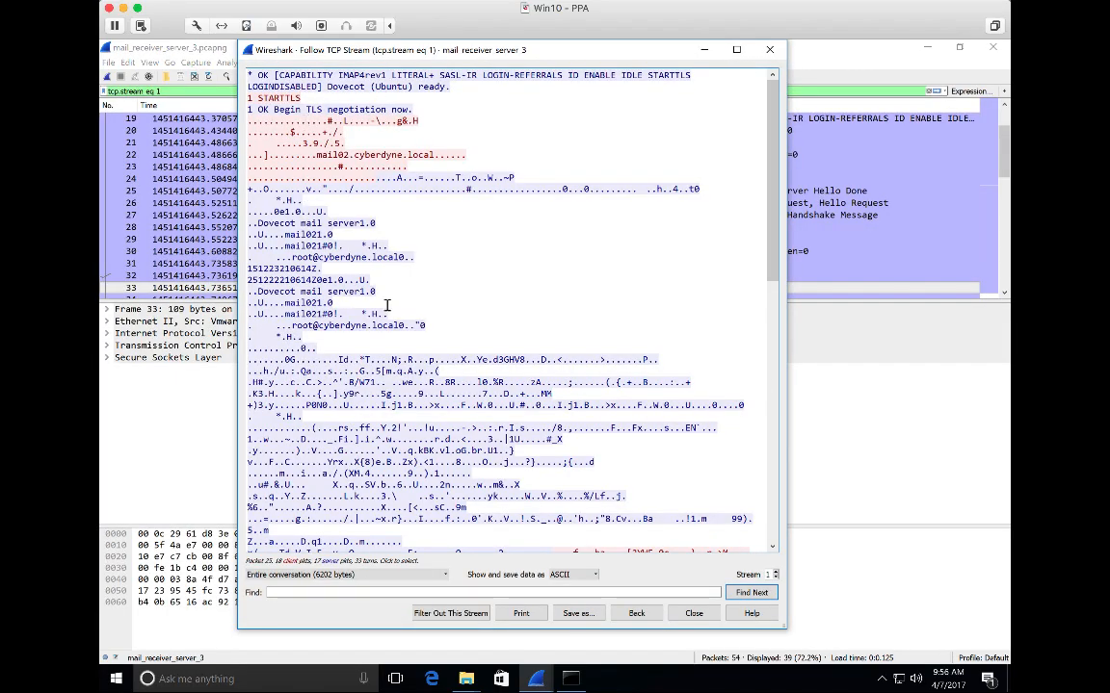
Highlight the "1 OK Begin TLS negotiation now." line, examine the stream data down to its end, and close the stream.
triple_click(408, 106)
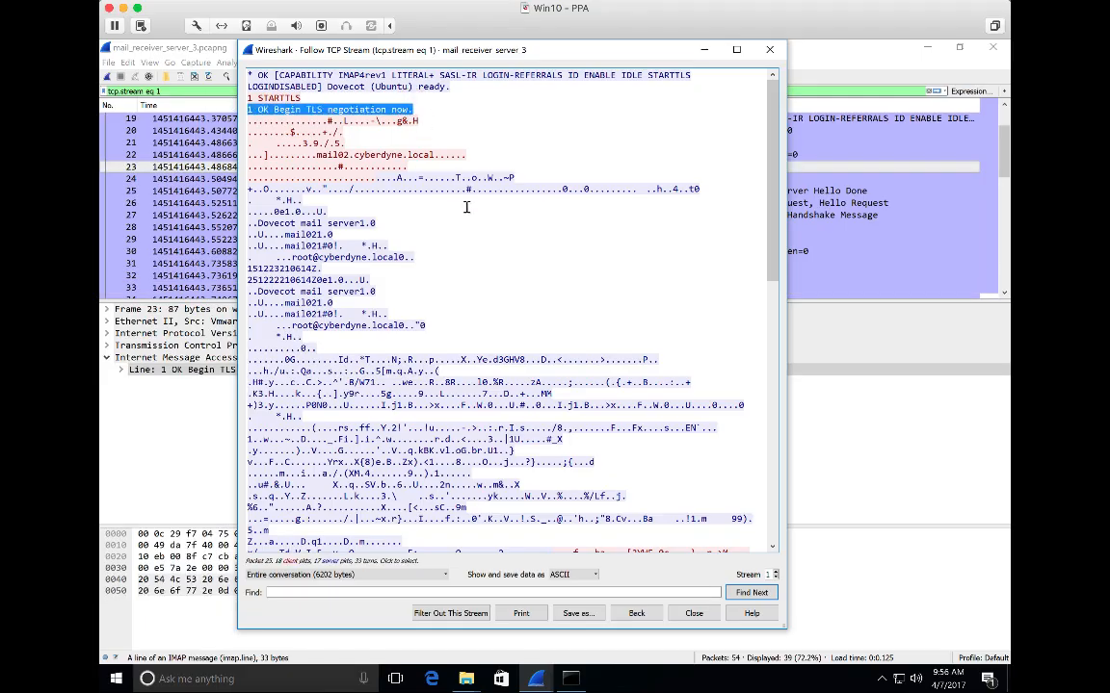
scroll(462, 202, "down", 11)
scroll(462, 245, "down", 10)
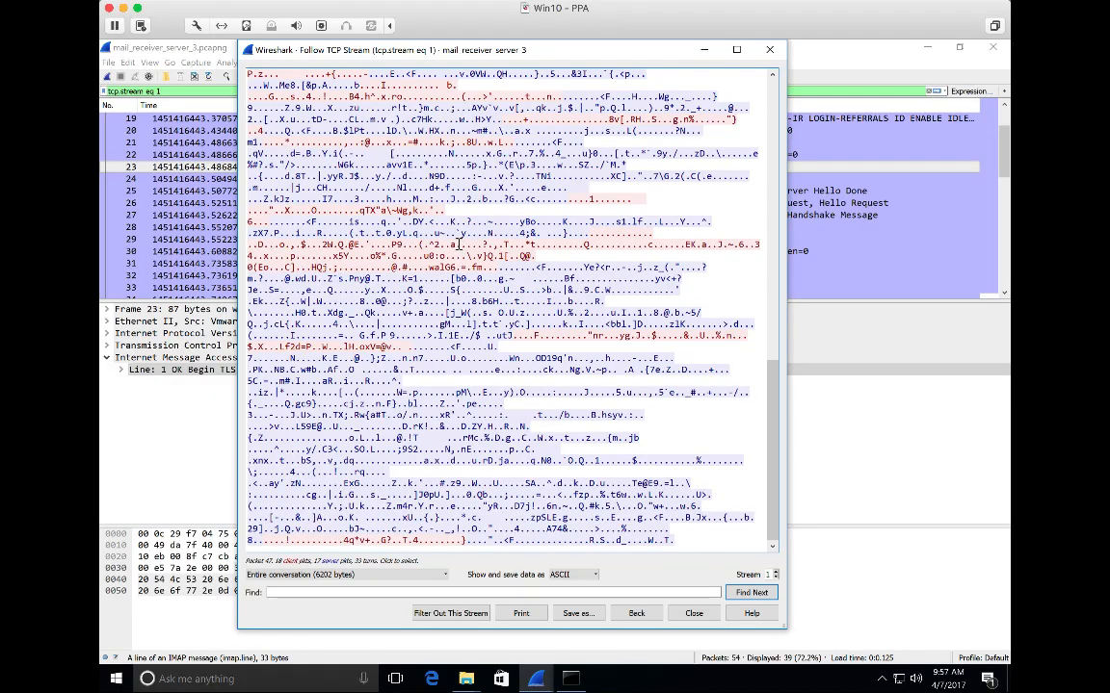
left_click(766, 50)
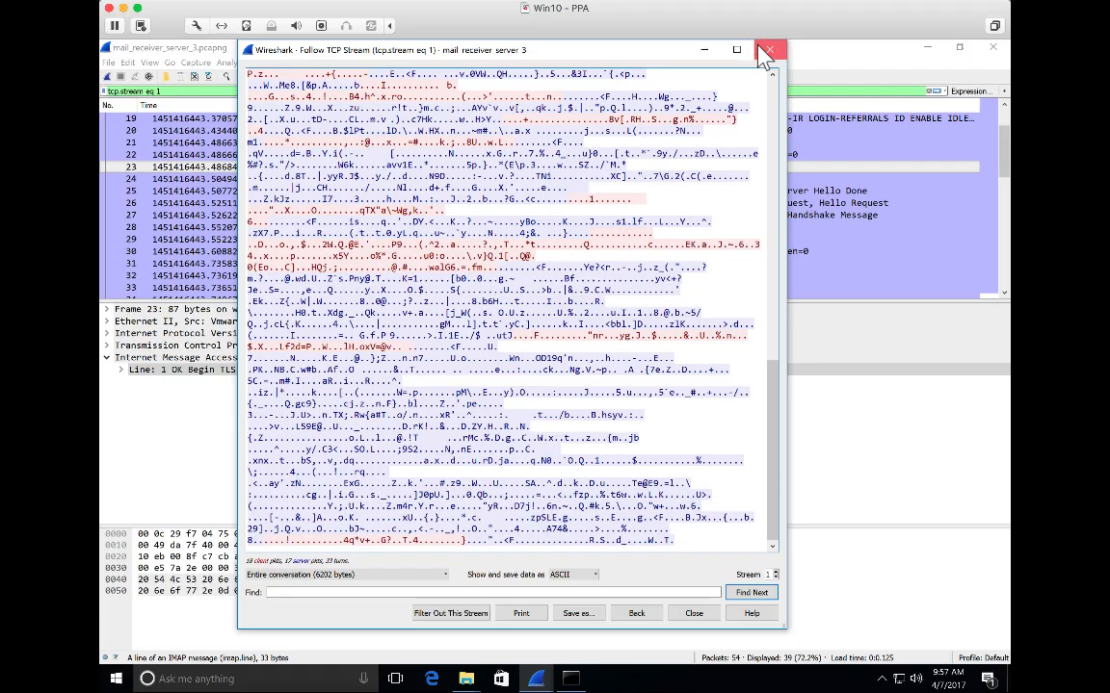
left_click(766, 53)
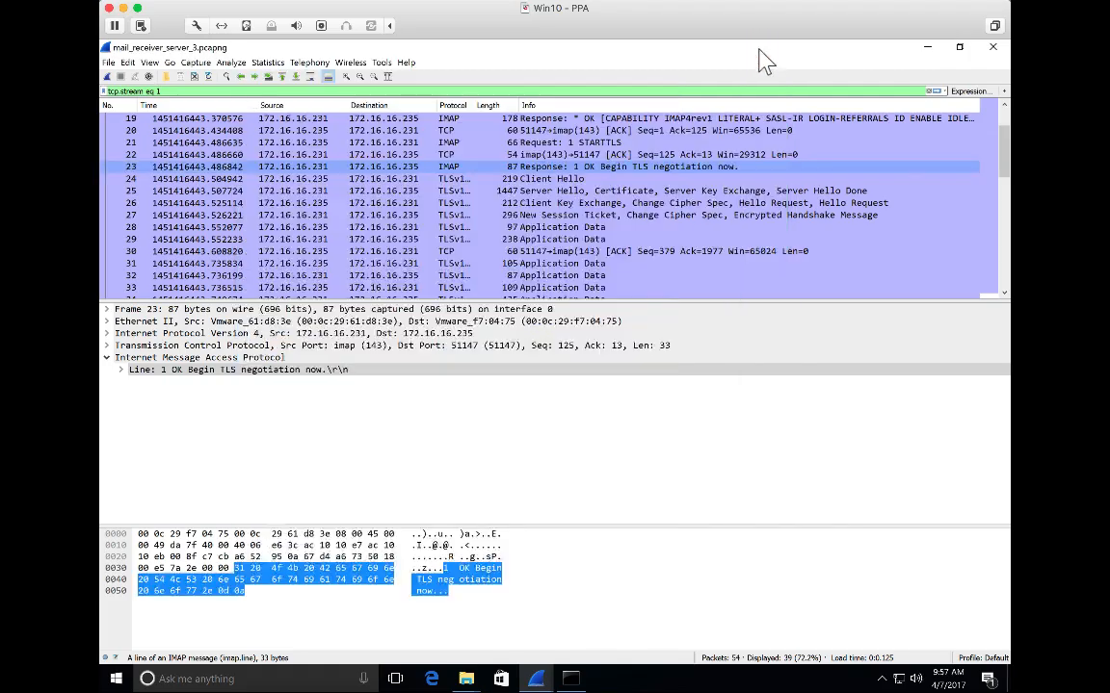